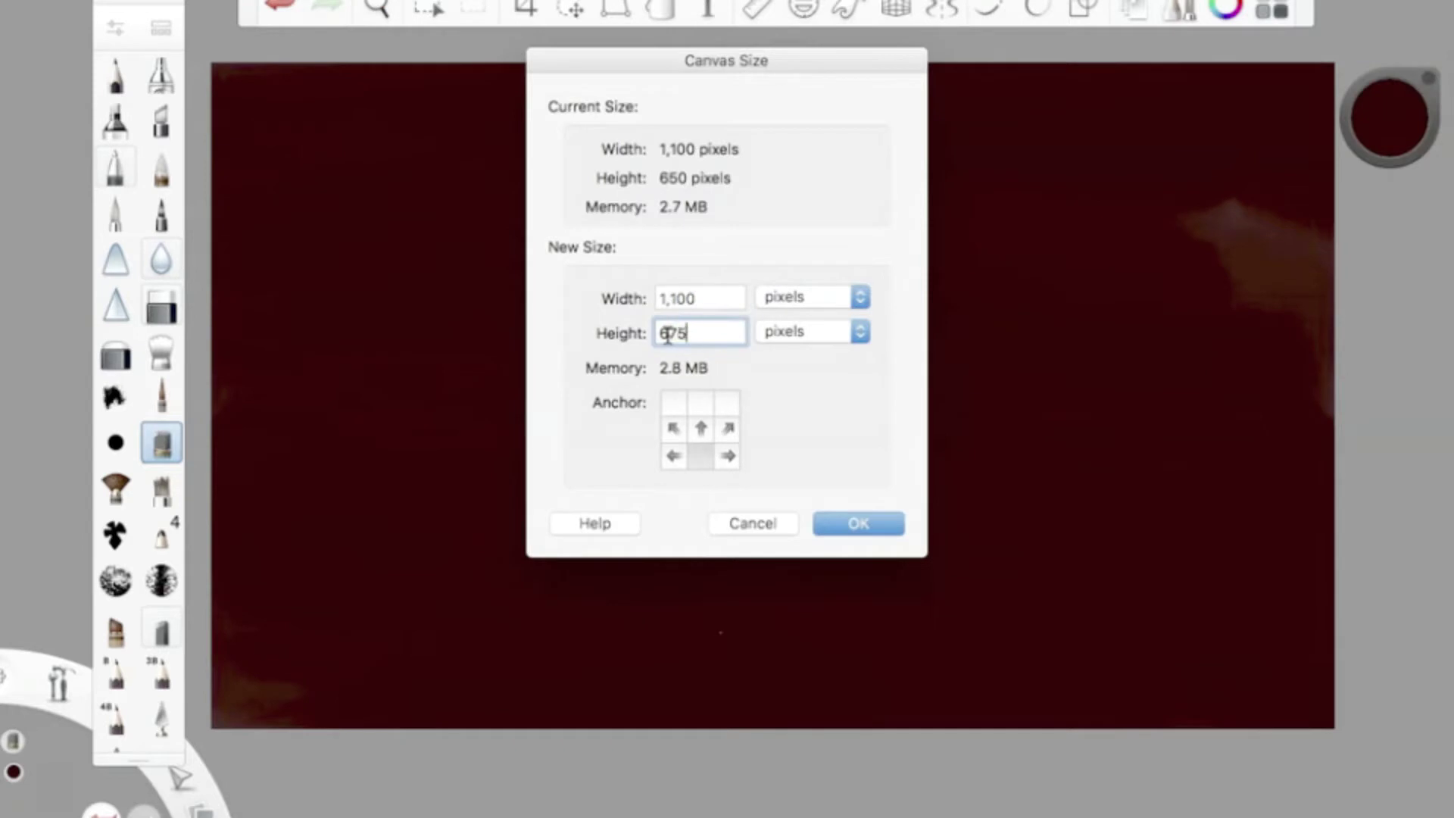
# - Smooth out the light patches in the dark red background with the Smudge Round Bristle Brush
pyautogui.moveTo(490, 656); pyautogui.dragTo(879, 599)
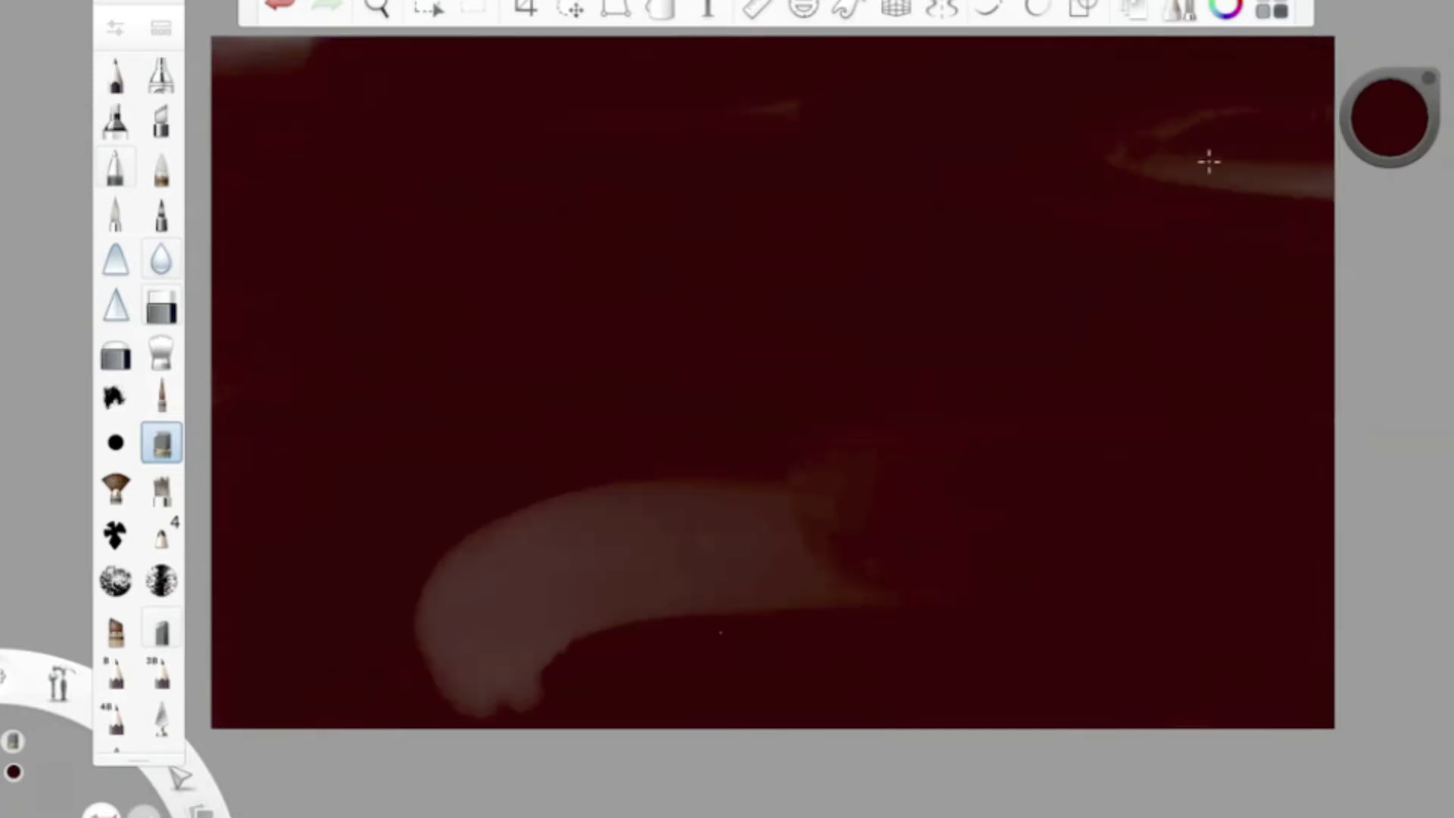
pyautogui.hotkey('ctrl', 'z')
pyautogui.doubleClick(162, 351)
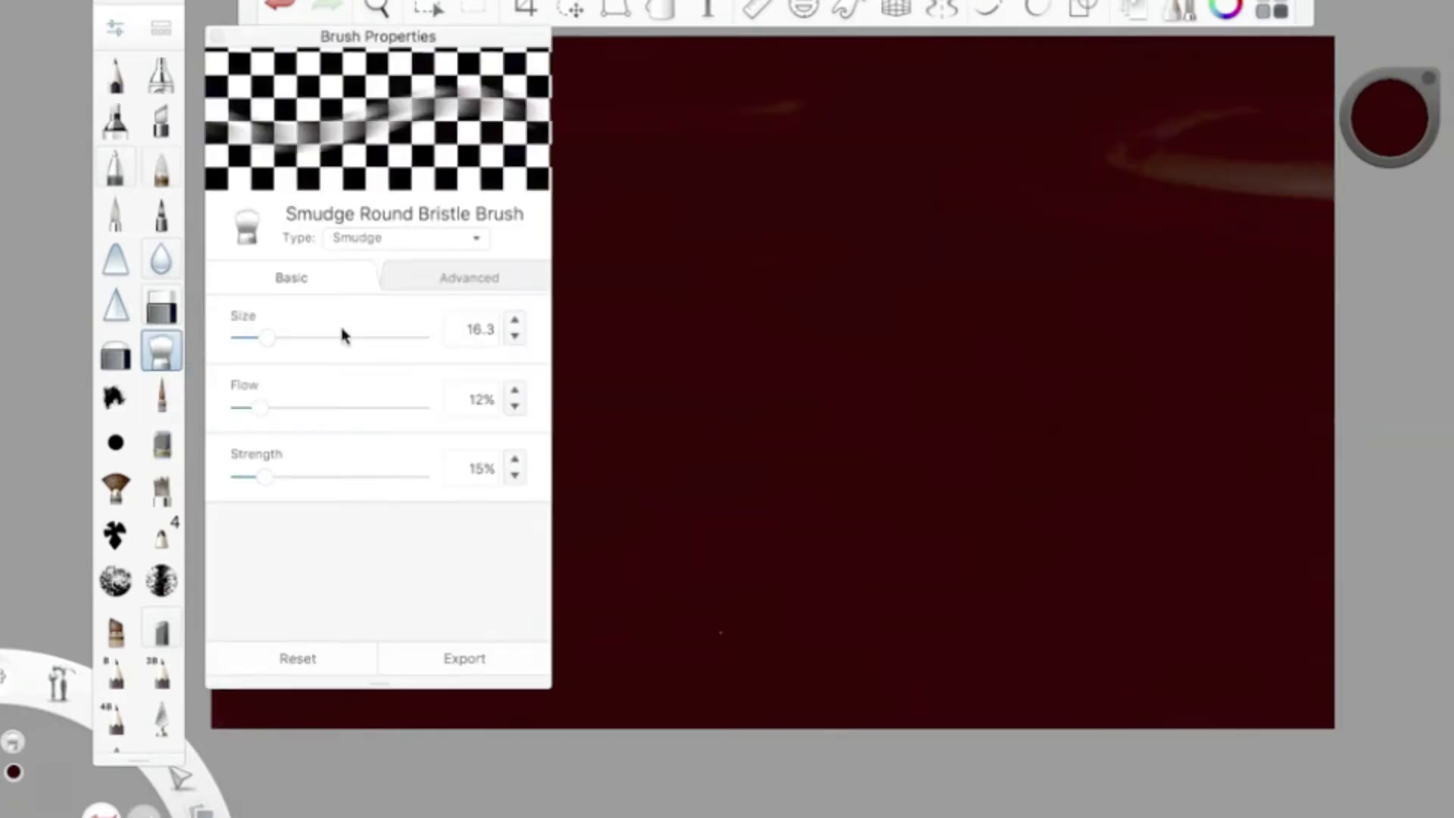
pyautogui.moveTo(846, 176)
pyautogui.mouseDown()
pyautogui.moveTo(289, 532)
pyautogui.moveTo(1295, 212)
pyautogui.moveTo(237, 390)
pyautogui.moveTo(878, 458)
pyautogui.mouseUp()
# - Paint a slate-blue ground across the lower half of the canvas with the Small Rigger brush
pyautogui.click(1396, 125)
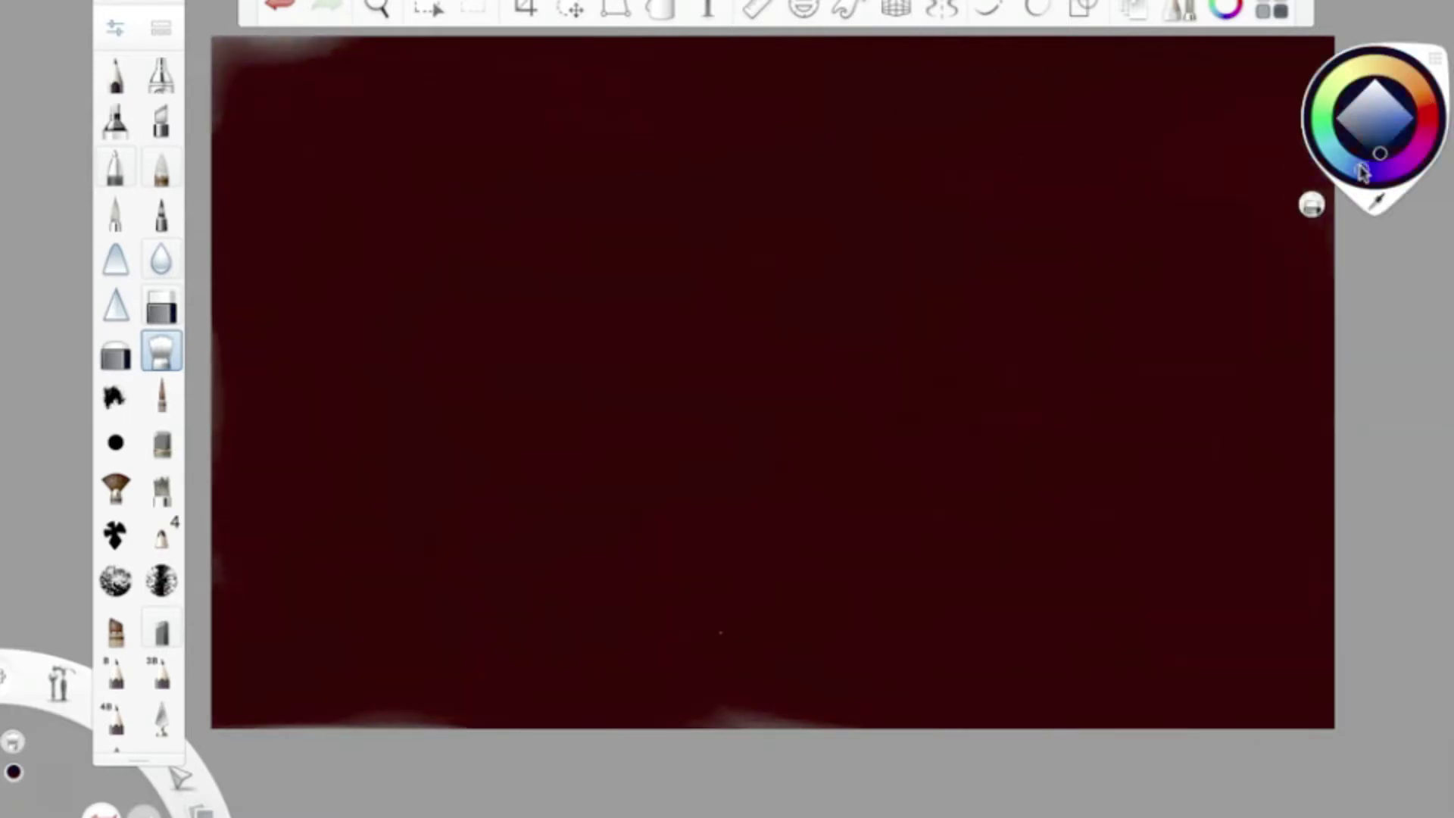
pyautogui.click(1392, 253)
pyautogui.moveTo(1389, 120)
pyautogui.mouseDown()
pyautogui.moveTo(1389, 140)
pyautogui.moveTo(1389, 114)
pyautogui.mouseUp()
pyautogui.click(161, 396)
pyautogui.click(161, 396)
pyautogui.click(750, 470)
pyautogui.moveTo(648, 436)
pyautogui.mouseDown()
pyautogui.moveTo(1000, 451)
pyautogui.moveTo(1233, 491)
pyautogui.moveTo(1245, 455)
pyautogui.moveTo(660, 458)
pyautogui.moveTo(532, 345)
pyautogui.moveTo(323, 469)
pyautogui.moveTo(284, 455)
pyautogui.moveTo(598, 476)
pyautogui.moveTo(259, 474)
pyautogui.moveTo(828, 460)
pyautogui.moveTo(498, 508)
pyautogui.moveTo(370, 500)
pyautogui.mouseUp()
pyautogui.moveTo(1306, 506)
pyautogui.mouseDown()
pyautogui.moveTo(980, 497)
pyautogui.moveTo(334, 523)
pyautogui.moveTo(1302, 546)
pyautogui.moveTo(513, 522)
pyautogui.moveTo(1143, 513)
pyautogui.moveTo(362, 529)
pyautogui.mouseUp()
pyautogui.moveTo(744, 513)
pyautogui.mouseDown()
pyautogui.moveTo(286, 552)
pyautogui.moveTo(997, 539)
pyautogui.moveTo(506, 571)
pyautogui.mouseUp()
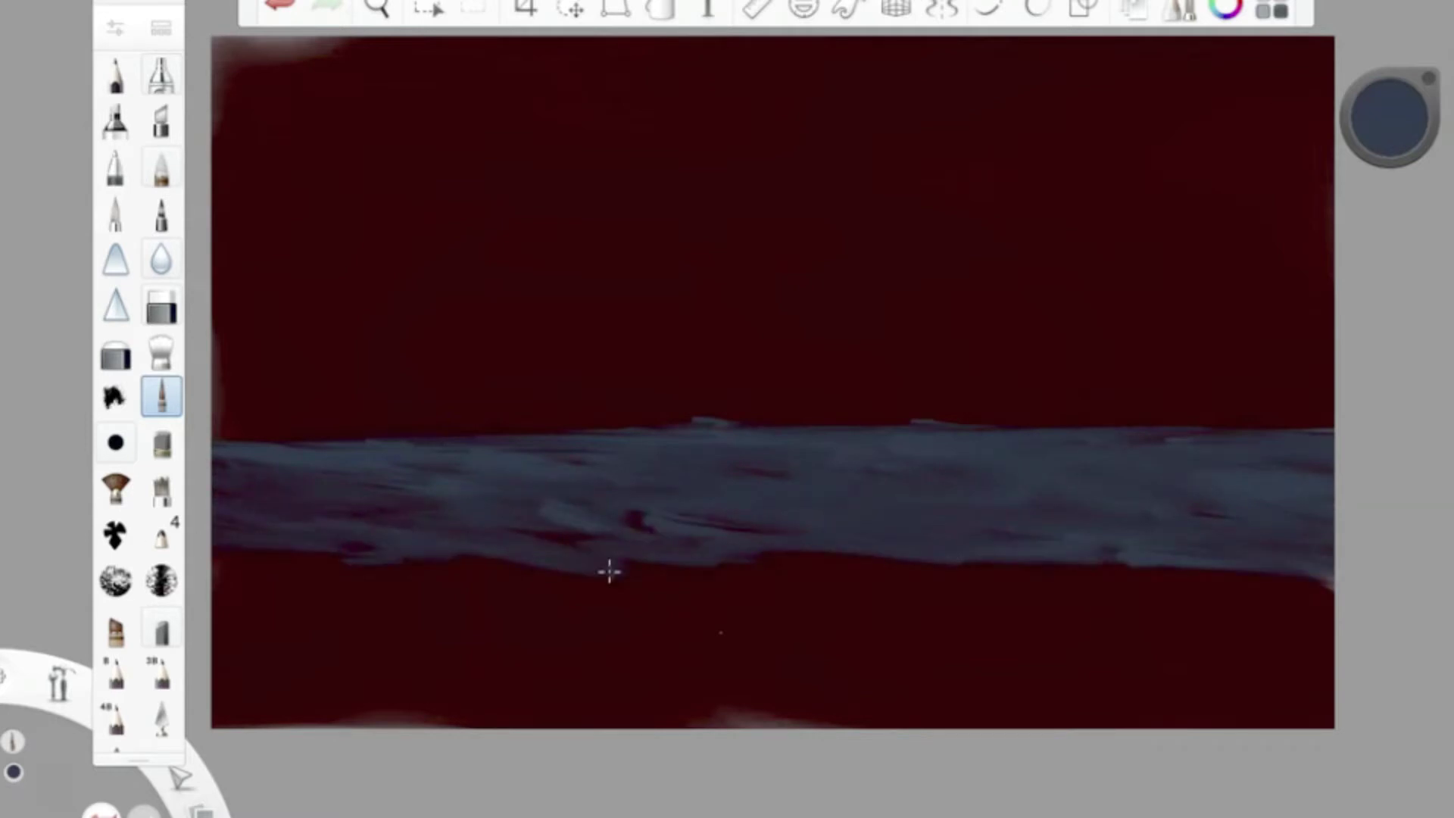
pyautogui.moveTo(278, 472)
pyautogui.mouseDown()
pyautogui.moveTo(893, 565)
pyautogui.moveTo(253, 607)
pyautogui.moveTo(1260, 614)
pyautogui.moveTo(257, 617)
pyautogui.moveTo(773, 558)
pyautogui.moveTo(831, 607)
pyautogui.moveTo(759, 623)
pyautogui.mouseUp()
pyautogui.moveTo(567, 589)
pyautogui.mouseDown()
pyautogui.moveTo(860, 608)
pyautogui.moveTo(872, 638)
pyautogui.moveTo(590, 646)
pyautogui.moveTo(1160, 604)
pyautogui.mouseUp()
# - Paint an orange glow just above the horizon and pale peach clouds over the right side of the sky
pyautogui.moveTo(1380, 130); pyautogui.dragTo(1253, 180)
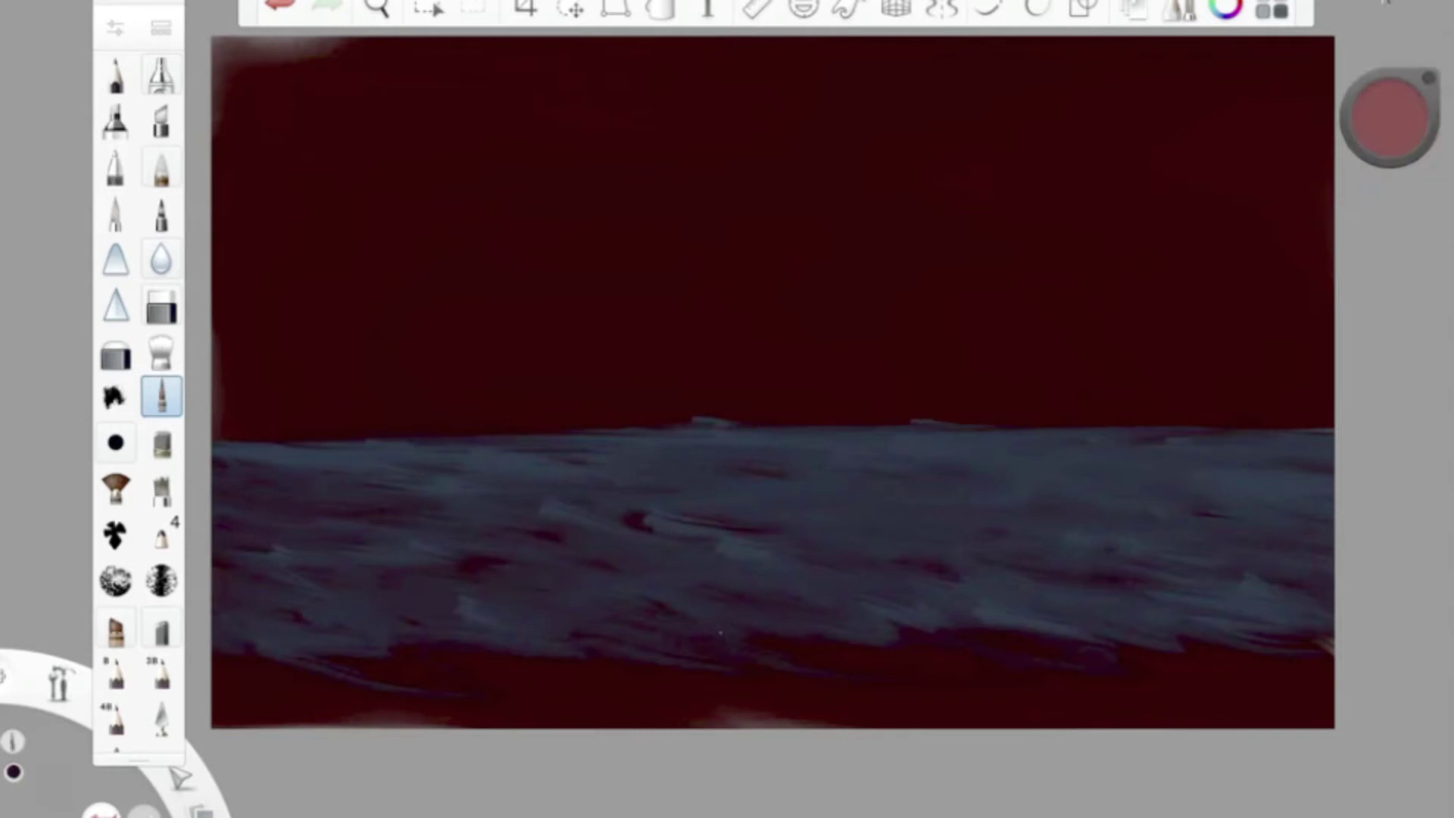
pyautogui.click(1391, 117)
pyautogui.click(1403, 136)
pyautogui.moveTo(932, 375)
pyautogui.mouseDown()
pyautogui.moveTo(1156, 383)
pyautogui.moveTo(624, 383)
pyautogui.mouseUp()
pyautogui.moveTo(1396, 123); pyautogui.dragTo(1389, 33)
pyautogui.moveTo(530, 378)
pyautogui.mouseDown()
pyautogui.moveTo(1048, 286)
pyautogui.moveTo(985, 220)
pyautogui.moveTo(935, 120)
pyautogui.mouseUp()
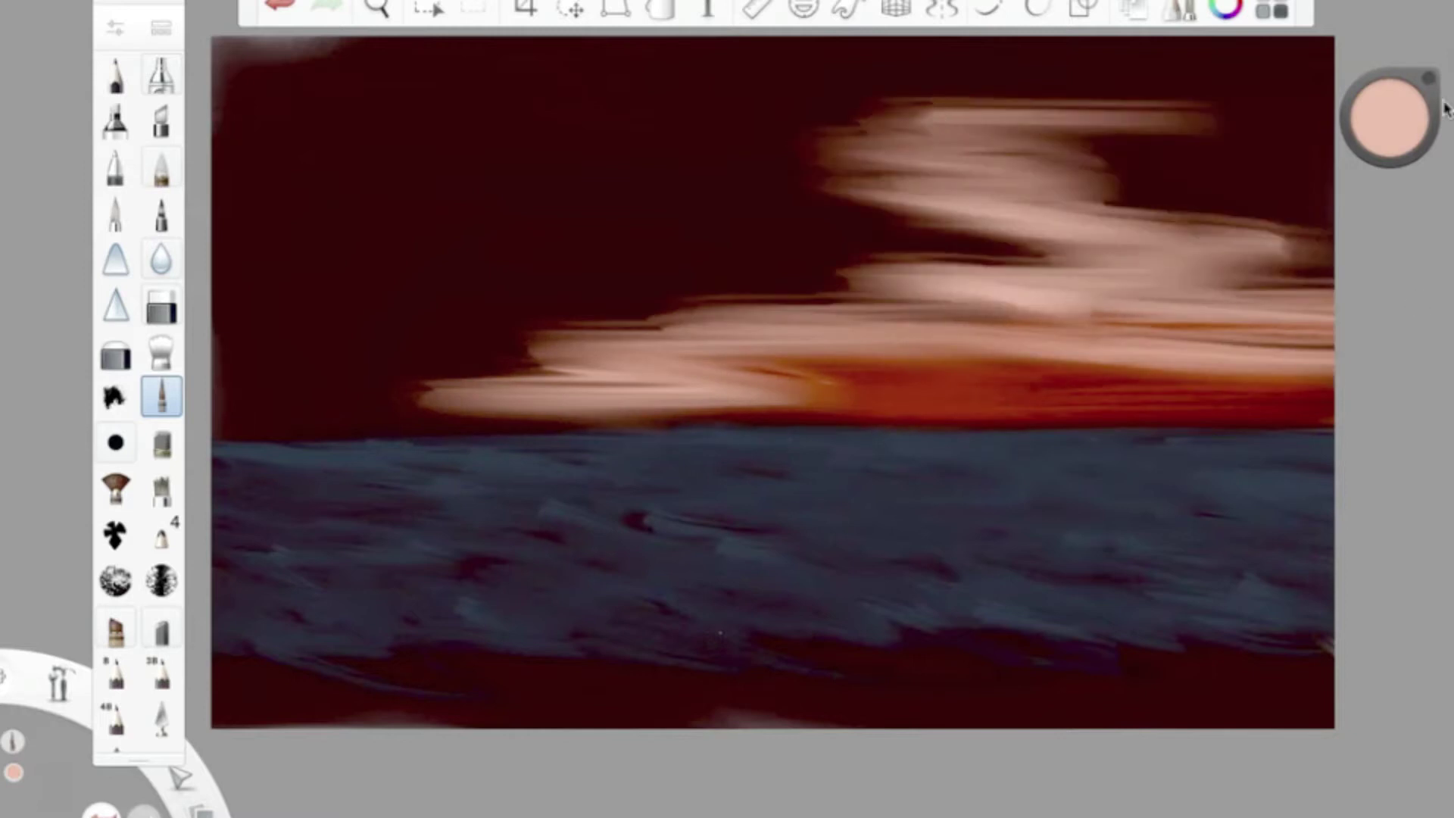
# - Brush red across the upper sky and sampled dark maroon over its left side and the cloud's left edge
pyautogui.keyDown('alt'); pyautogui.click(838, 120); pyautogui.keyUp('alt')
pyautogui.moveTo(838, 121)
pyautogui.mouseDown()
pyautogui.moveTo(700, 66)
pyautogui.moveTo(220, 180)
pyautogui.mouseUp()
pyautogui.keyDown('alt'); pyautogui.click(1175, 266); pyautogui.keyUp('alt')
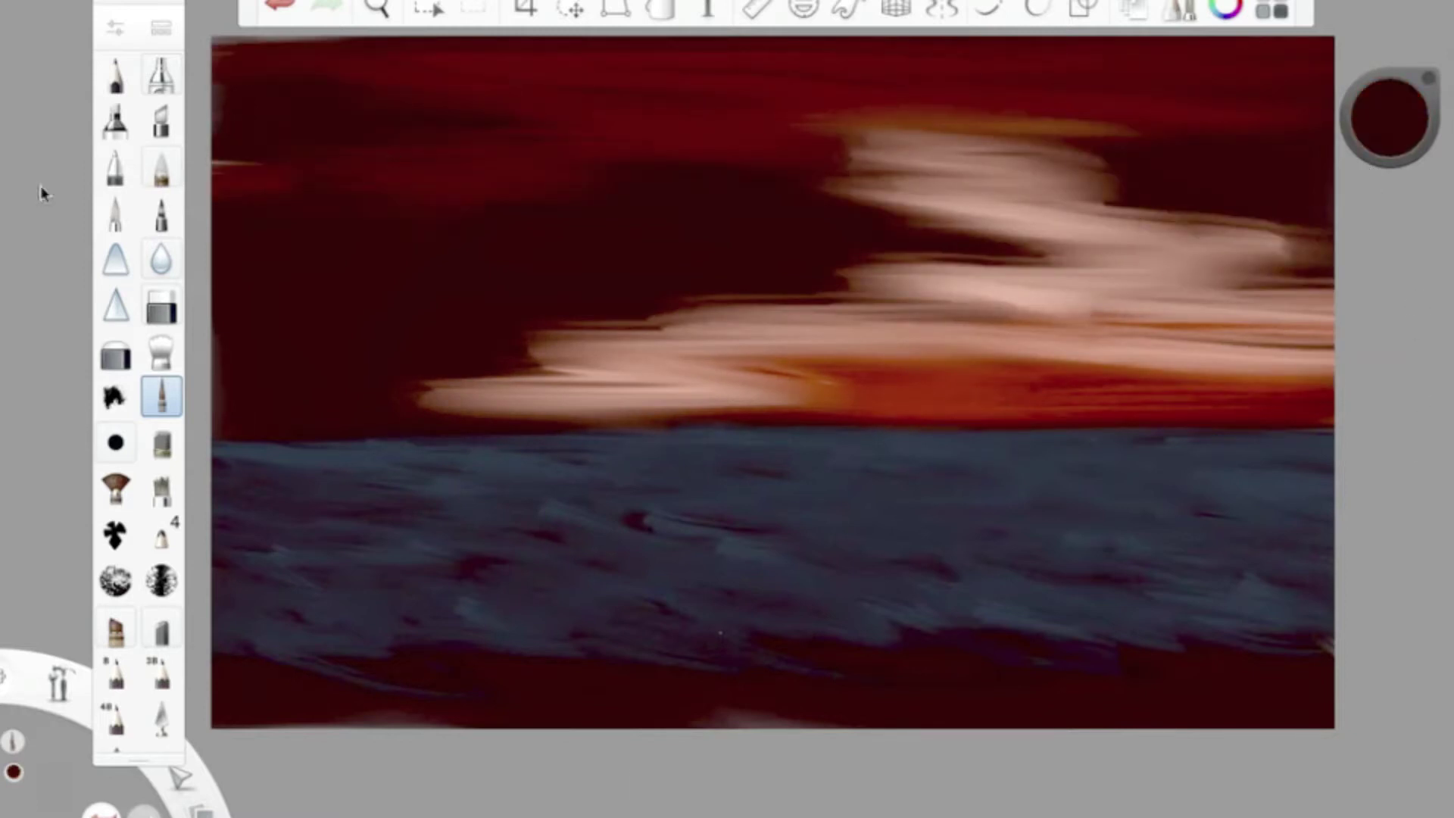
pyautogui.moveTo(220, 53); pyautogui.dragTo(413, 101)
pyautogui.moveTo(572, 375); pyautogui.dragTo(436, 395)
pyautogui.moveTo(1106, 250); pyautogui.dragTo(561, 349)
pyautogui.moveTo(746, 229); pyautogui.dragTo(1027, 334)
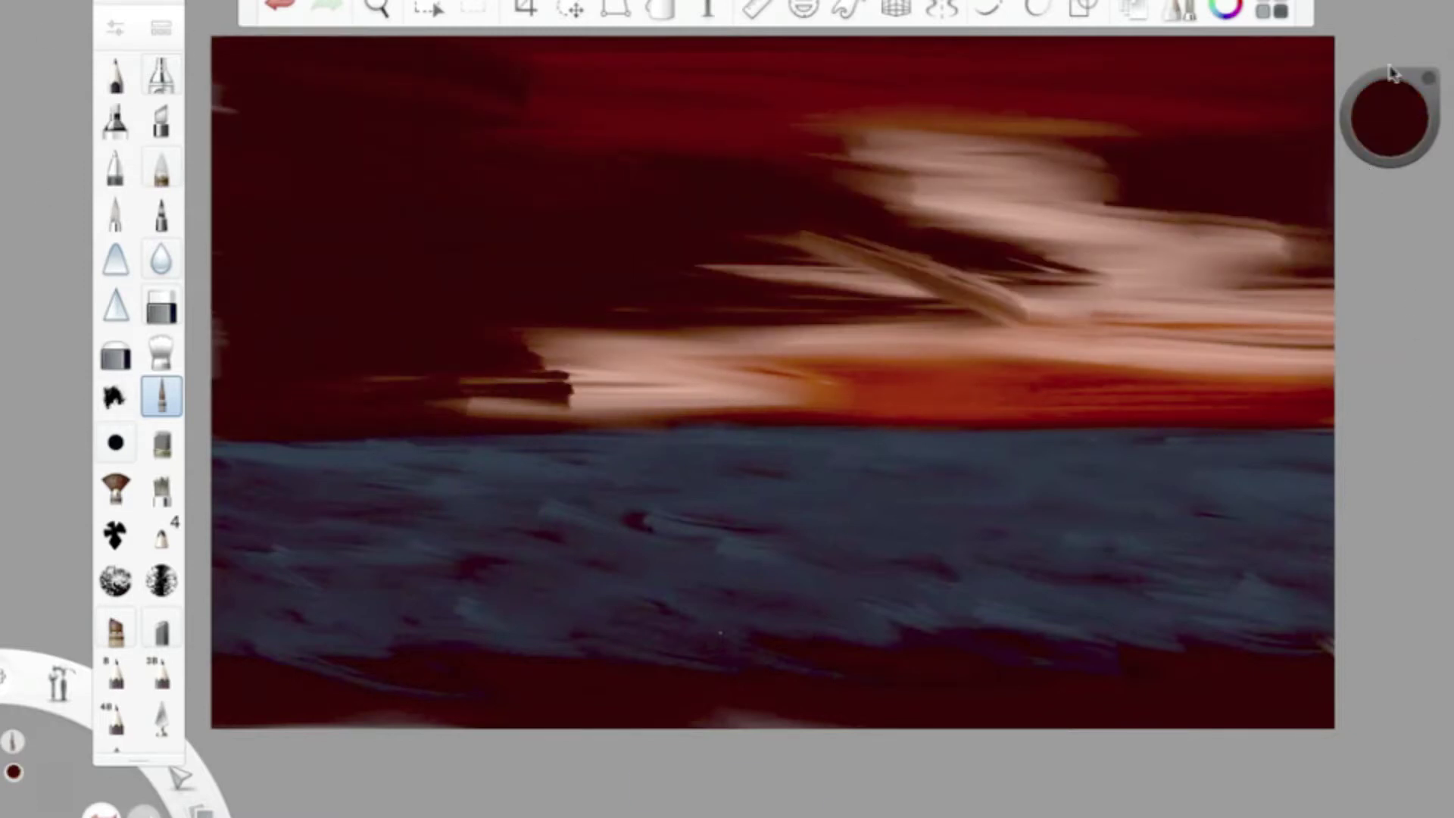
# - Brush a brighter deep red over the left half of the sky, feathering into the pale clouds
pyautogui.moveTo(1412, 120); pyautogui.dragTo(1409, 99)
pyautogui.moveTo(945, 174); pyautogui.dragTo(604, 279)
pyautogui.moveTo(650, 322); pyautogui.dragTo(411, 407)
# - Add a pale pink streak along the left part of the horizon and burnt-orange strokes beside the upper-right cloud
pyautogui.moveTo(1391, 117); pyautogui.dragTo(1394, 68)
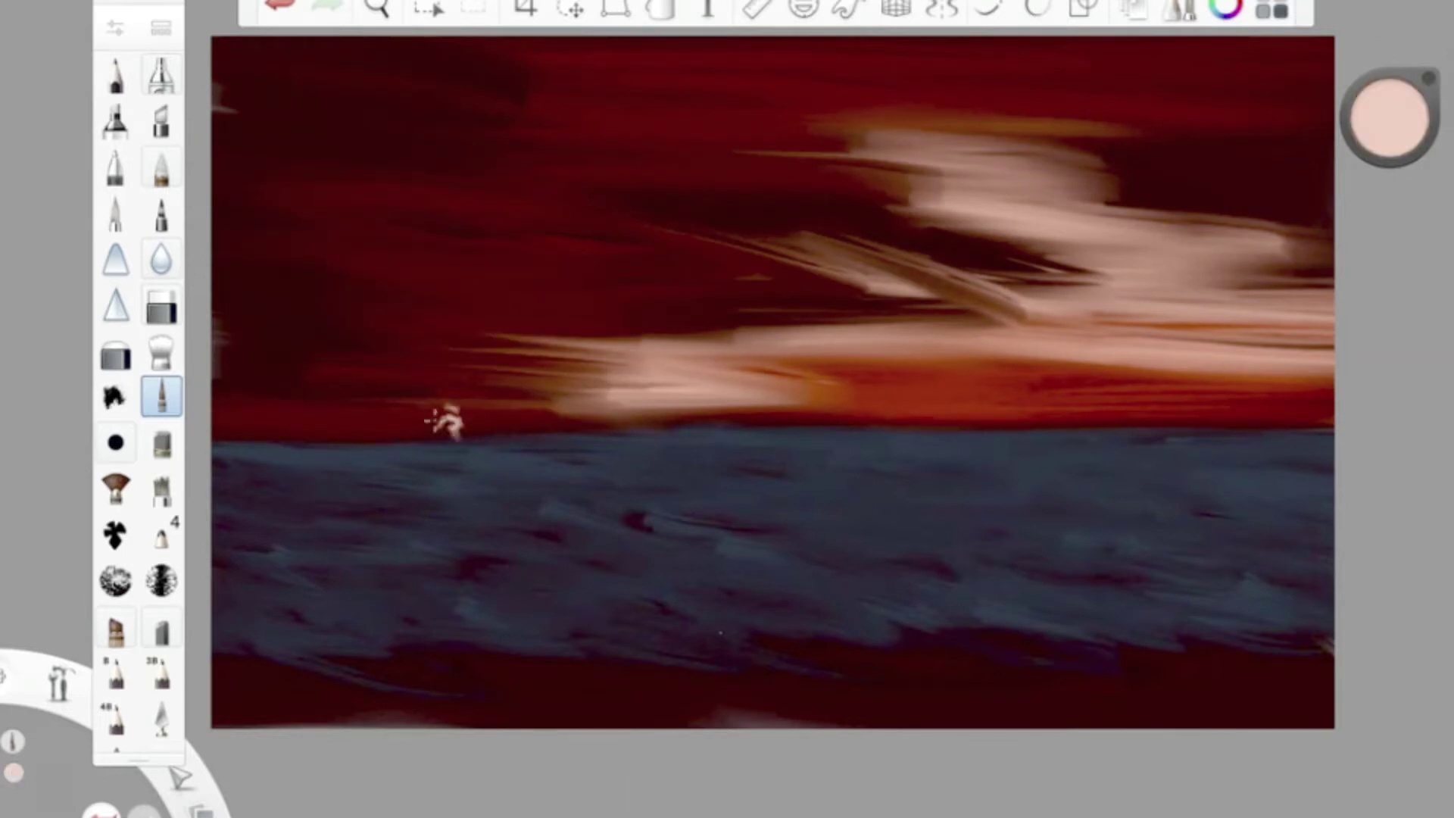
pyautogui.moveTo(219, 418); pyautogui.dragTo(709, 424)
pyautogui.moveTo(1391, 117); pyautogui.dragTo(1414, 371)
pyautogui.moveTo(1333, 114); pyautogui.dragTo(1053, 128)
pyautogui.moveTo(1257, 122); pyautogui.dragTo(1128, 210)
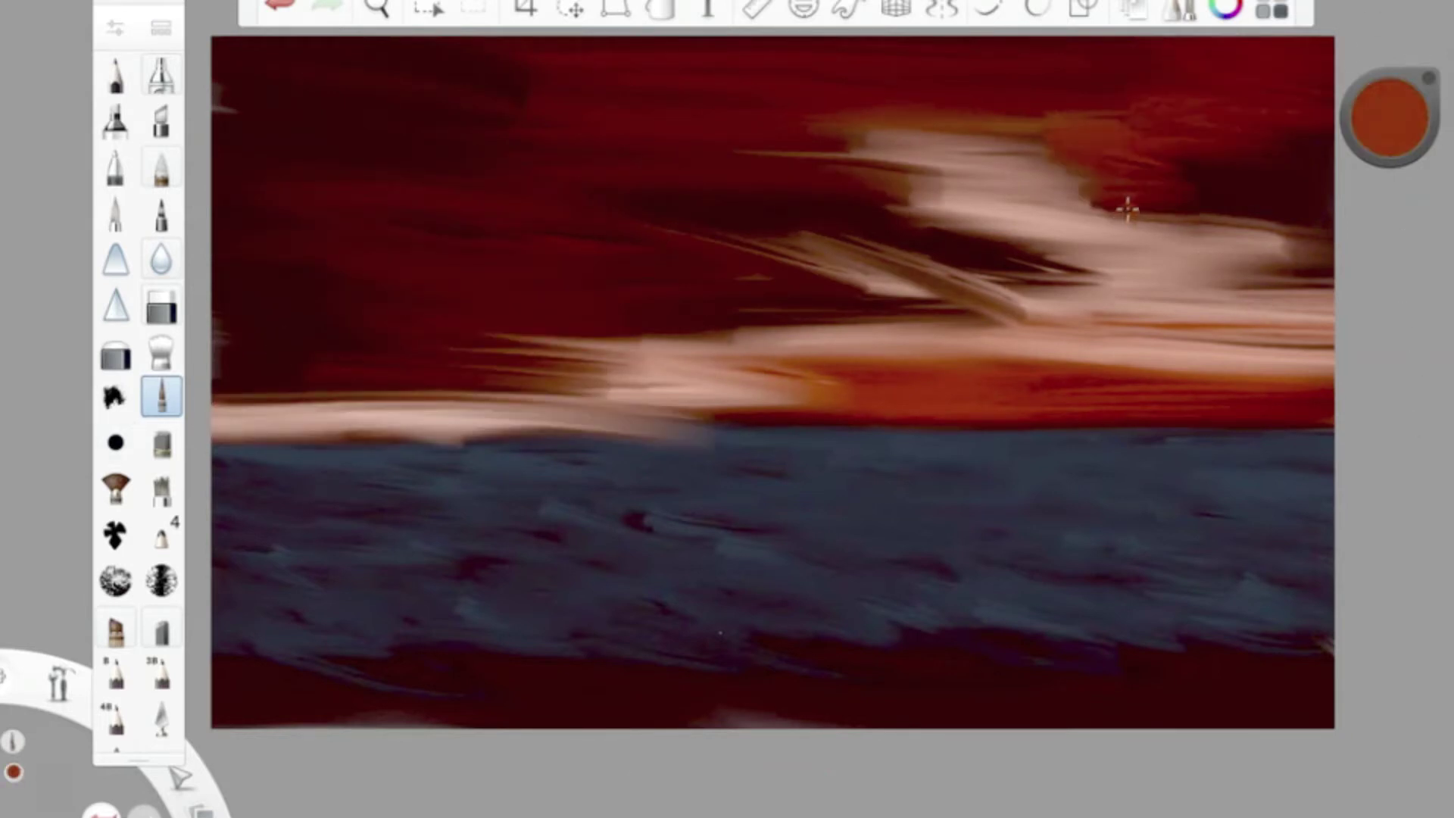
# - Darken the left and middle sky with near-black maroon strokes that cut into the cloud's left edge
pyautogui.moveTo(1391, 117); pyautogui.dragTo(1390, 156)
pyautogui.moveTo(598, 110); pyautogui.dragTo(455, 209)
pyautogui.moveTo(522, 273); pyautogui.dragTo(296, 401)
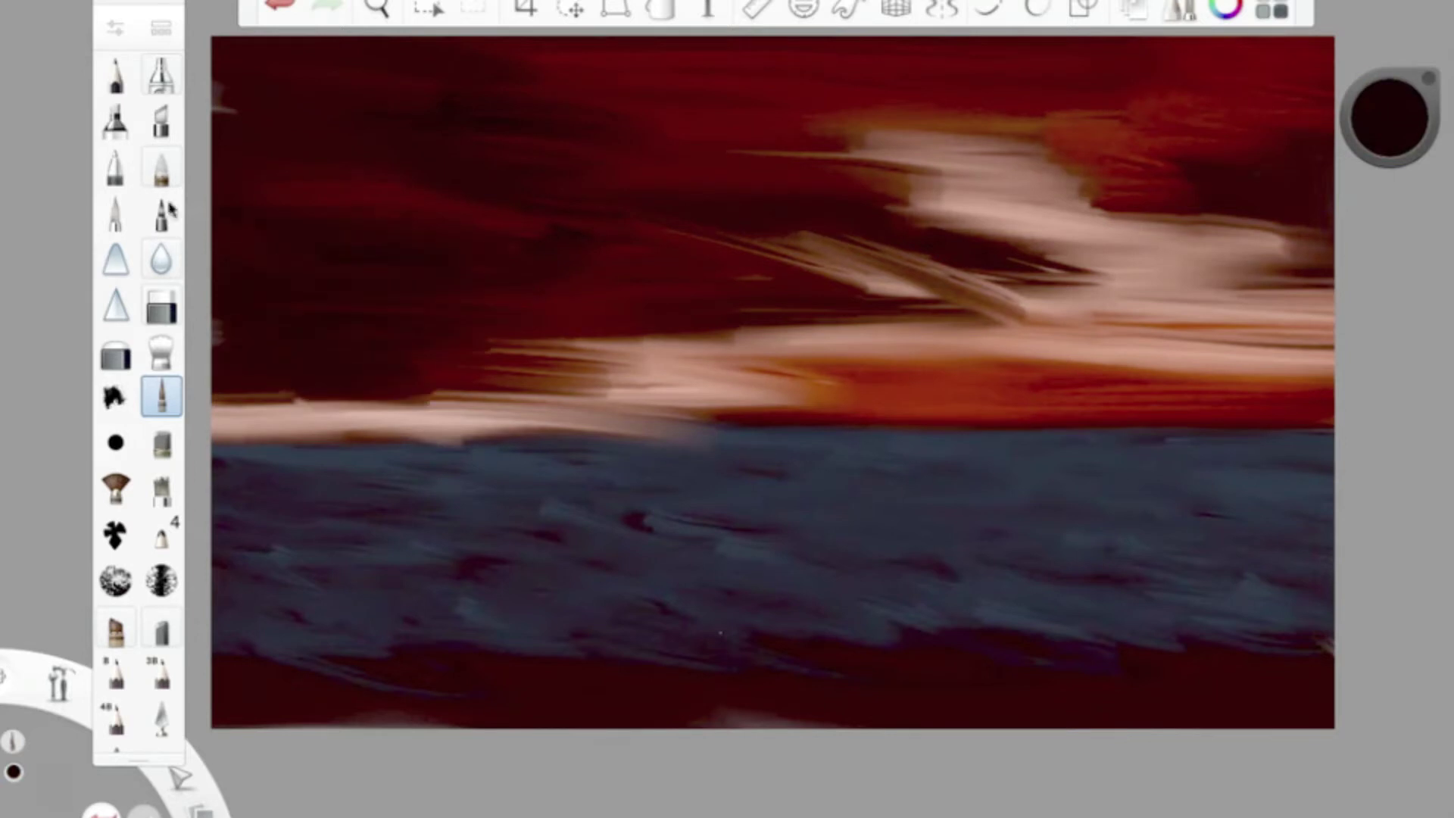
pyautogui.moveTo(985, 156); pyautogui.dragTo(463, 191)
pyautogui.moveTo(1114, 303); pyautogui.dragTo(667, 220)
# - Brush dark red streaks through the pale clouds and over the light streak along the left horizon
pyautogui.moveTo(1391, 117); pyautogui.dragTo(1391, 98)
pyautogui.moveTo(918, 325); pyautogui.dragTo(652, 318)
pyautogui.moveTo(985, 156); pyautogui.dragTo(833, 197)
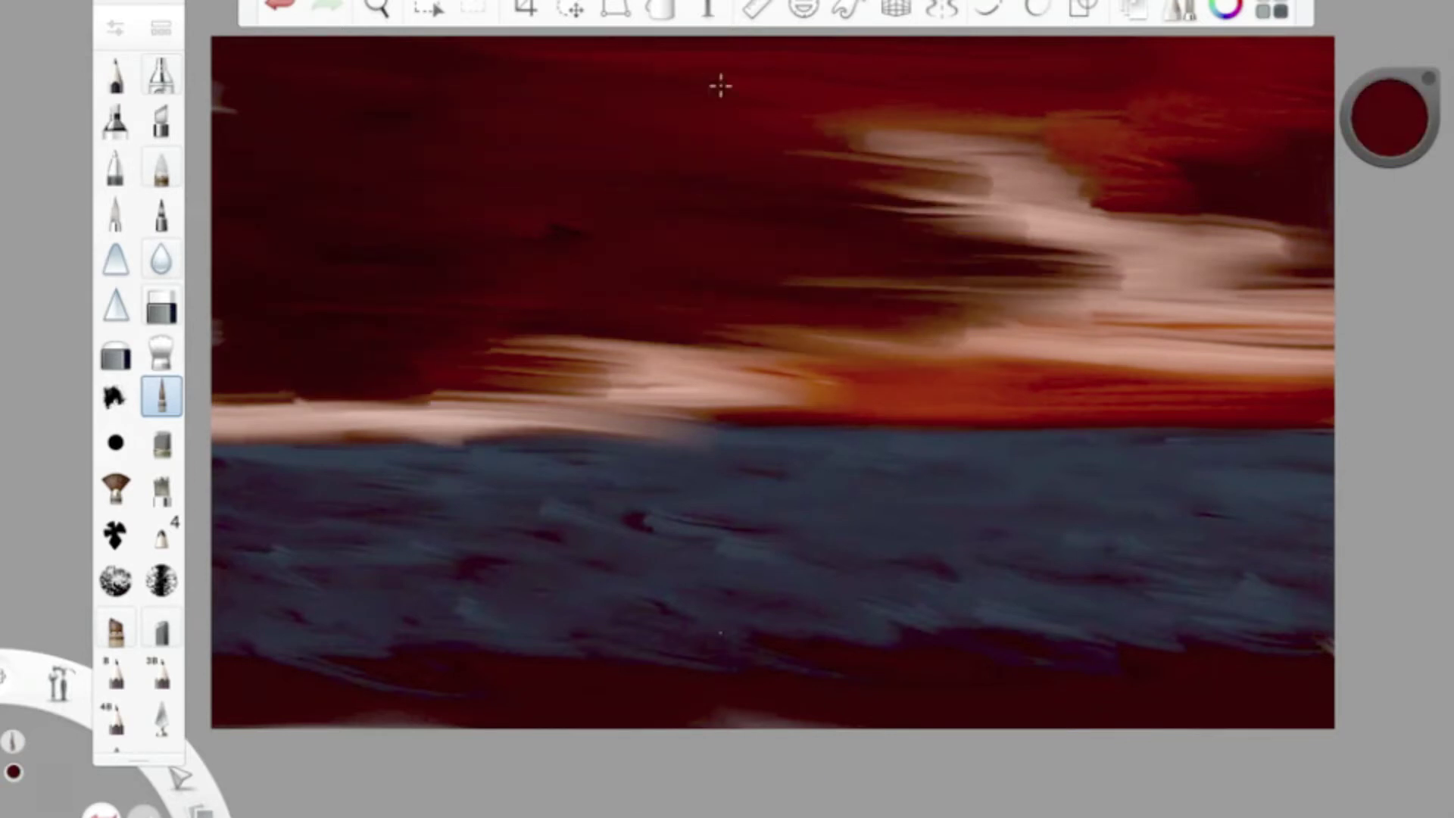
pyautogui.moveTo(1151, 257); pyautogui.dragTo(944, 339)
pyautogui.moveTo(738, 356); pyautogui.dragTo(260, 402)
pyautogui.moveTo(466, 409); pyautogui.dragTo(212, 413)
# - Straighten the horizon with sampled slate blue and darken the bottom of the ground with navy strokes
pyautogui.keyDown('alt'); pyautogui.click(990, 438); pyautogui.keyUp('alt')
pyautogui.moveTo(341, 424)
pyautogui.mouseDown()
pyautogui.moveTo(857, 435)
pyautogui.moveTo(939, 420)
pyautogui.mouseUp()
pyautogui.moveTo(1391, 118); pyautogui.dragTo(1391, 136)
pyautogui.moveTo(878, 625); pyautogui.dragTo(1279, 684)
pyautogui.moveTo(871, 718); pyautogui.dragTo(268, 719)
pyautogui.moveTo(243, 644); pyautogui.dragTo(691, 624)
pyautogui.moveTo(420, 599); pyautogui.dragTo(895, 613)
pyautogui.moveTo(1175, 598); pyautogui.dragTo(1336, 682)
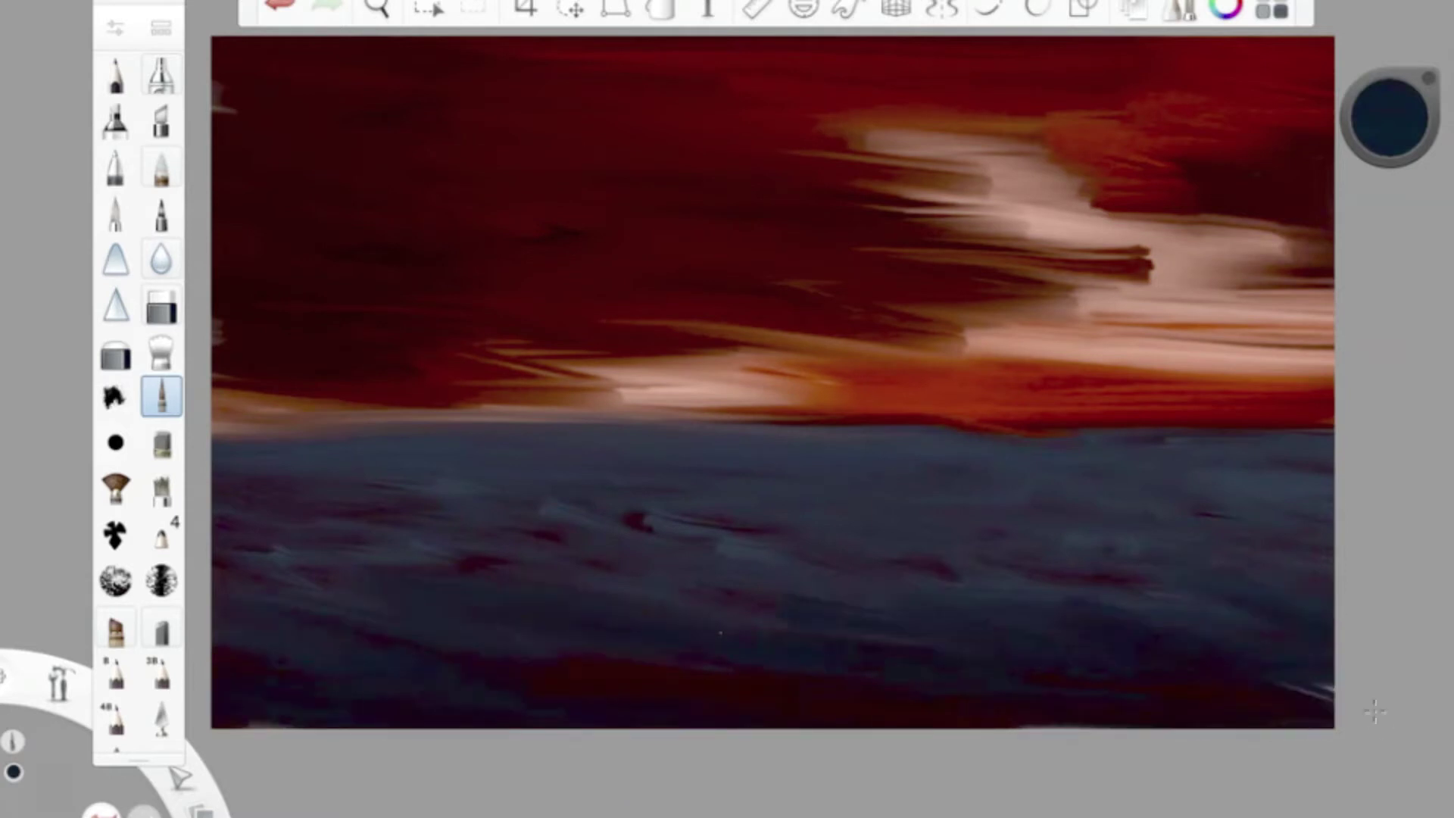
# - Blend the sky's clouds and horizon glow into soft bands with the Smudge Round Bristle Brush
pyautogui.click(161, 350)
pyautogui.moveTo(909, 303); pyautogui.dragTo(1292, 107)
pyautogui.moveTo(833, 348)
pyautogui.mouseDown()
pyautogui.moveTo(688, 335)
pyautogui.moveTo(1038, 315)
pyautogui.moveTo(1218, 334)
pyautogui.moveTo(997, 91)
pyautogui.mouseUp()
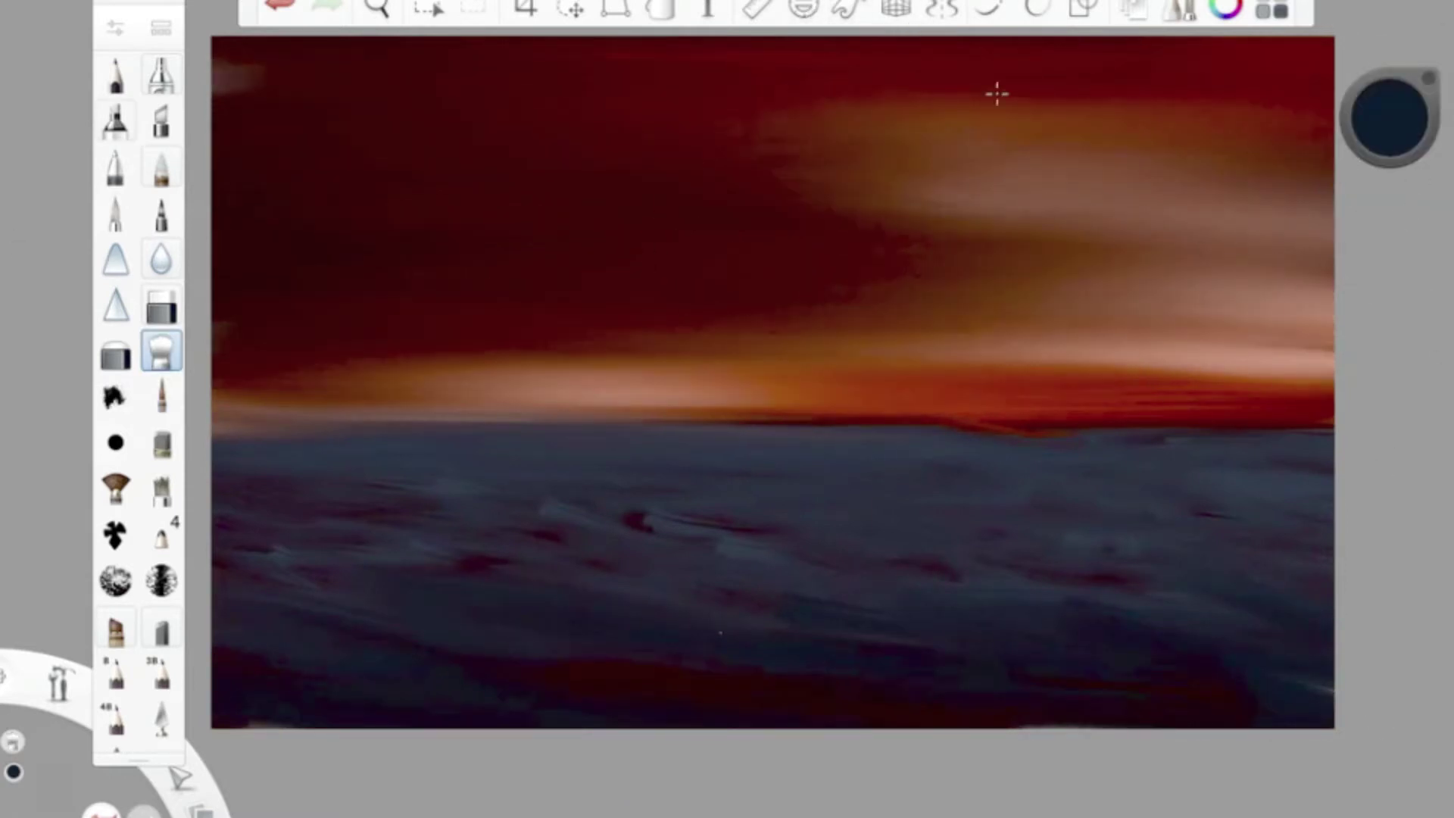
# - Paint the jagged peaks and right slope of a near-black mountain in the left foreground with the Small Rigger brush
pyautogui.click(161, 396)
pyautogui.hotkey('ctrl', 'b')
pyautogui.click(217, 36)
pyautogui.moveTo(1391, 117); pyautogui.dragTo(1398, 186)
pyautogui.moveTo(420, 473)
pyautogui.mouseDown()
pyautogui.moveTo(325, 448)
pyautogui.moveTo(325, 425)
pyautogui.moveTo(258, 475)
pyautogui.mouseUp()
pyautogui.moveTo(401, 448)
pyautogui.mouseDown()
pyautogui.moveTo(522, 663)
pyautogui.moveTo(534, 714)
pyautogui.moveTo(293, 451)
pyautogui.mouseUp()
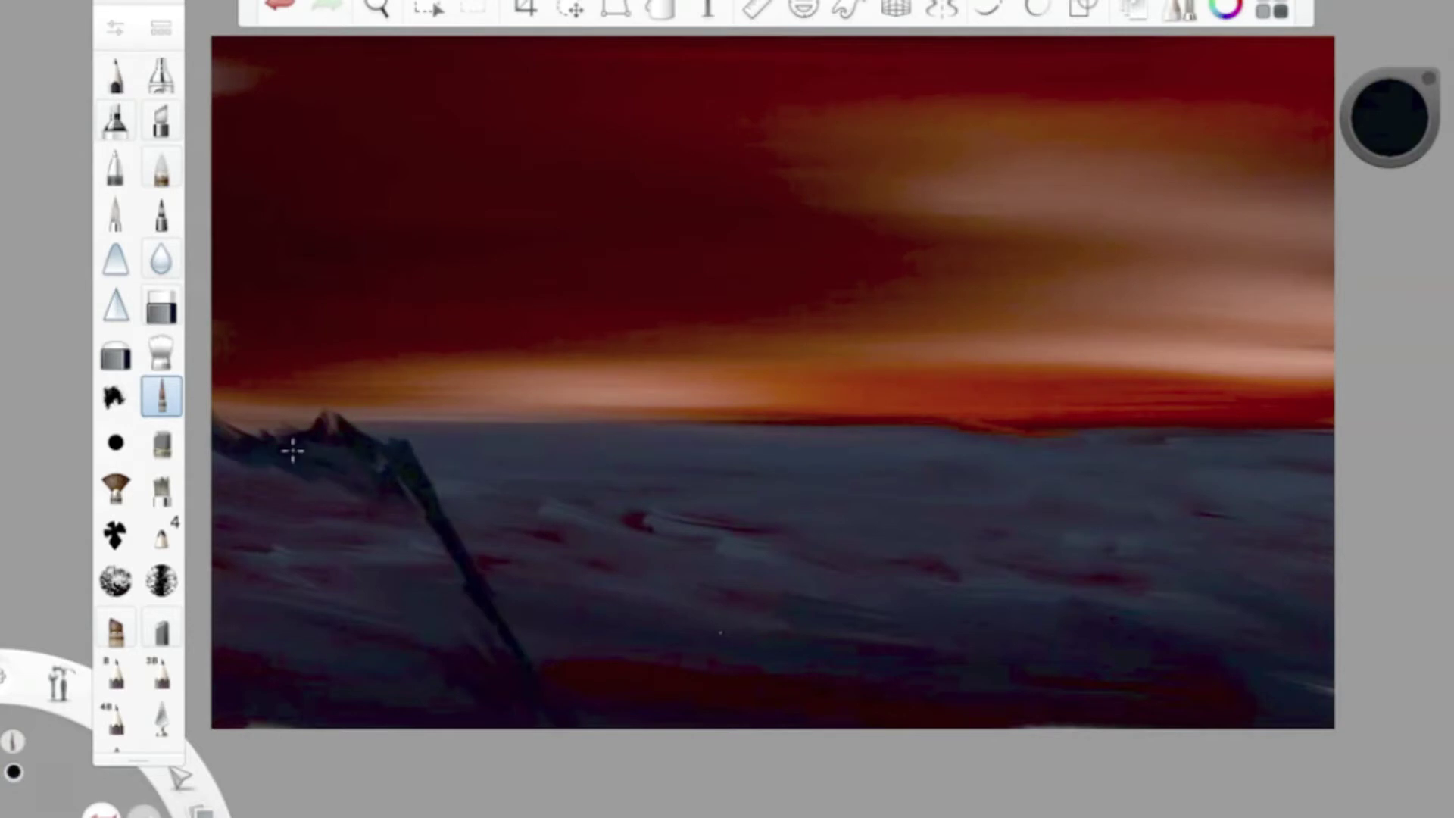
pyautogui.moveTo(441, 566)
pyautogui.mouseDown()
pyautogui.moveTo(333, 492)
pyautogui.moveTo(487, 675)
pyautogui.moveTo(452, 624)
pyautogui.mouseUp()
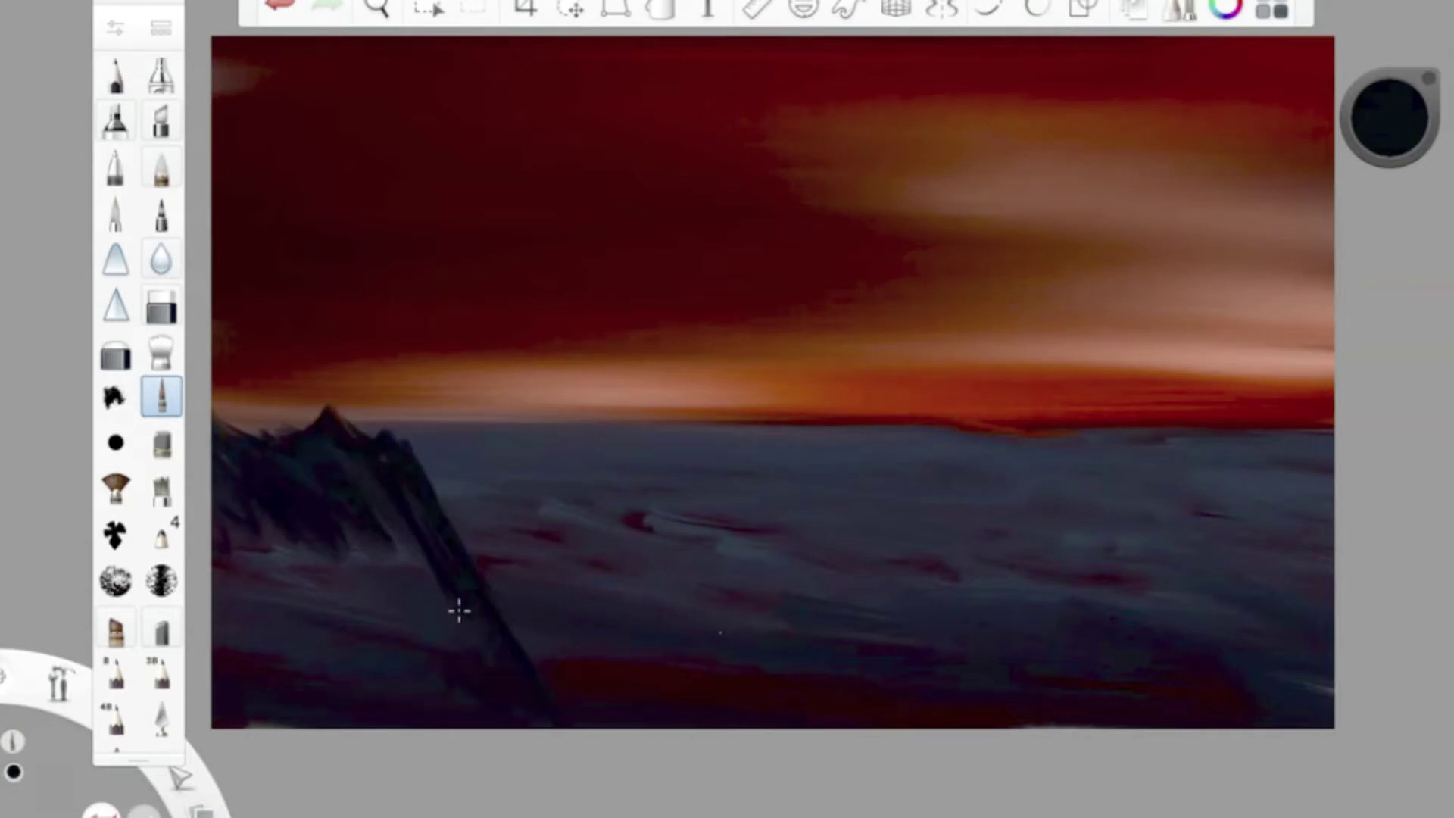
pyautogui.moveTo(317, 491)
pyautogui.mouseDown()
pyautogui.moveTo(424, 583)
pyautogui.moveTo(208, 453)
pyautogui.mouseUp()
# - Fill the left mountain's face down to the bottom of the canvas with near-black strokes
pyautogui.click(161, 396)
pyautogui.click(219, 40)
pyautogui.moveTo(424, 591); pyautogui.dragTo(341, 624)
pyautogui.moveTo(303, 715); pyautogui.dragTo(266, 591)
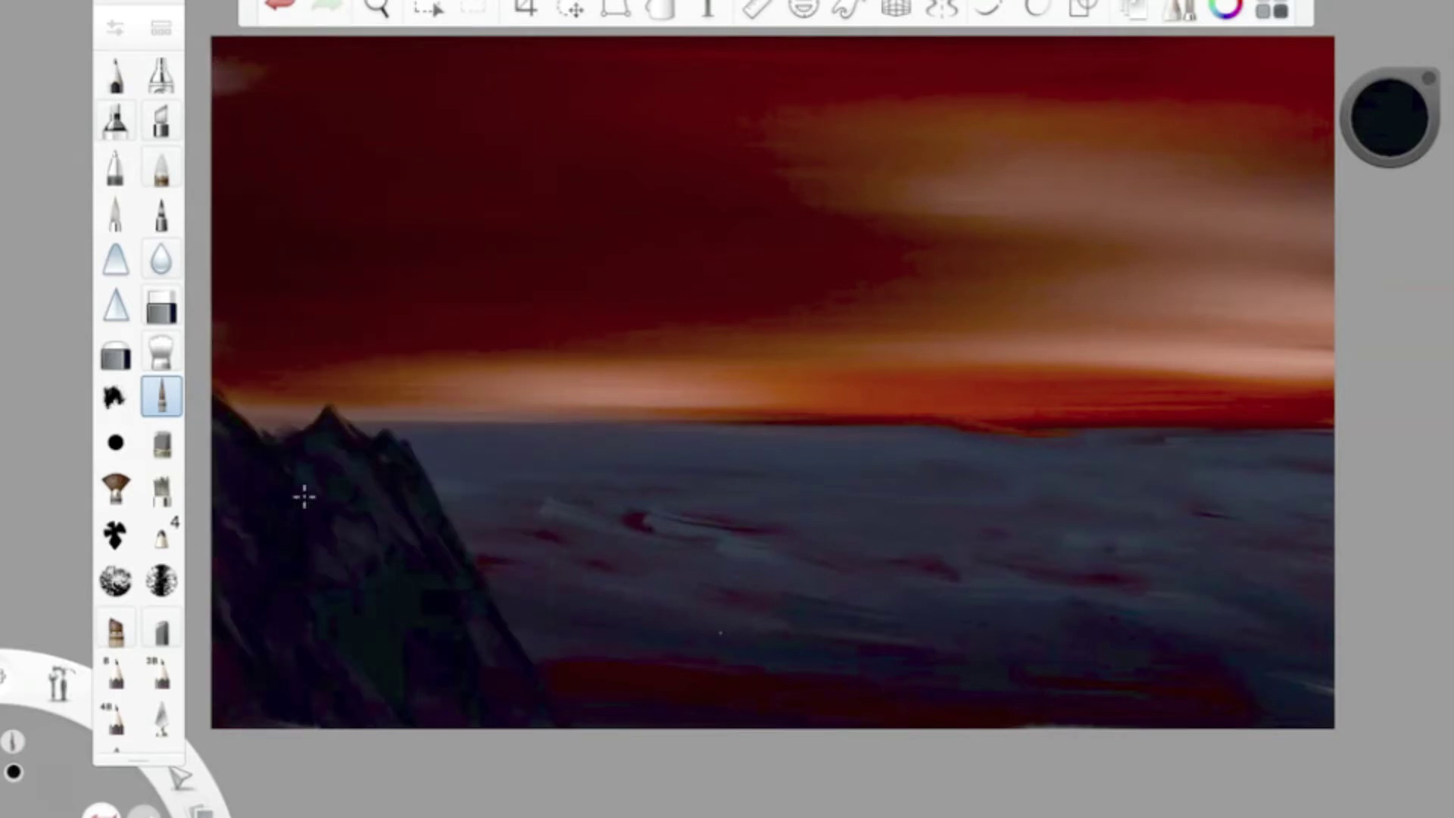
# - Add dark blue-grey highlights along the left mountain's right slope and below its peak
pyautogui.moveTo(1390, 122); pyautogui.dragTo(1390, 95)
pyautogui.moveTo(453, 603); pyautogui.dragTo(402, 455)
pyautogui.moveTo(443, 537); pyautogui.dragTo(496, 649)
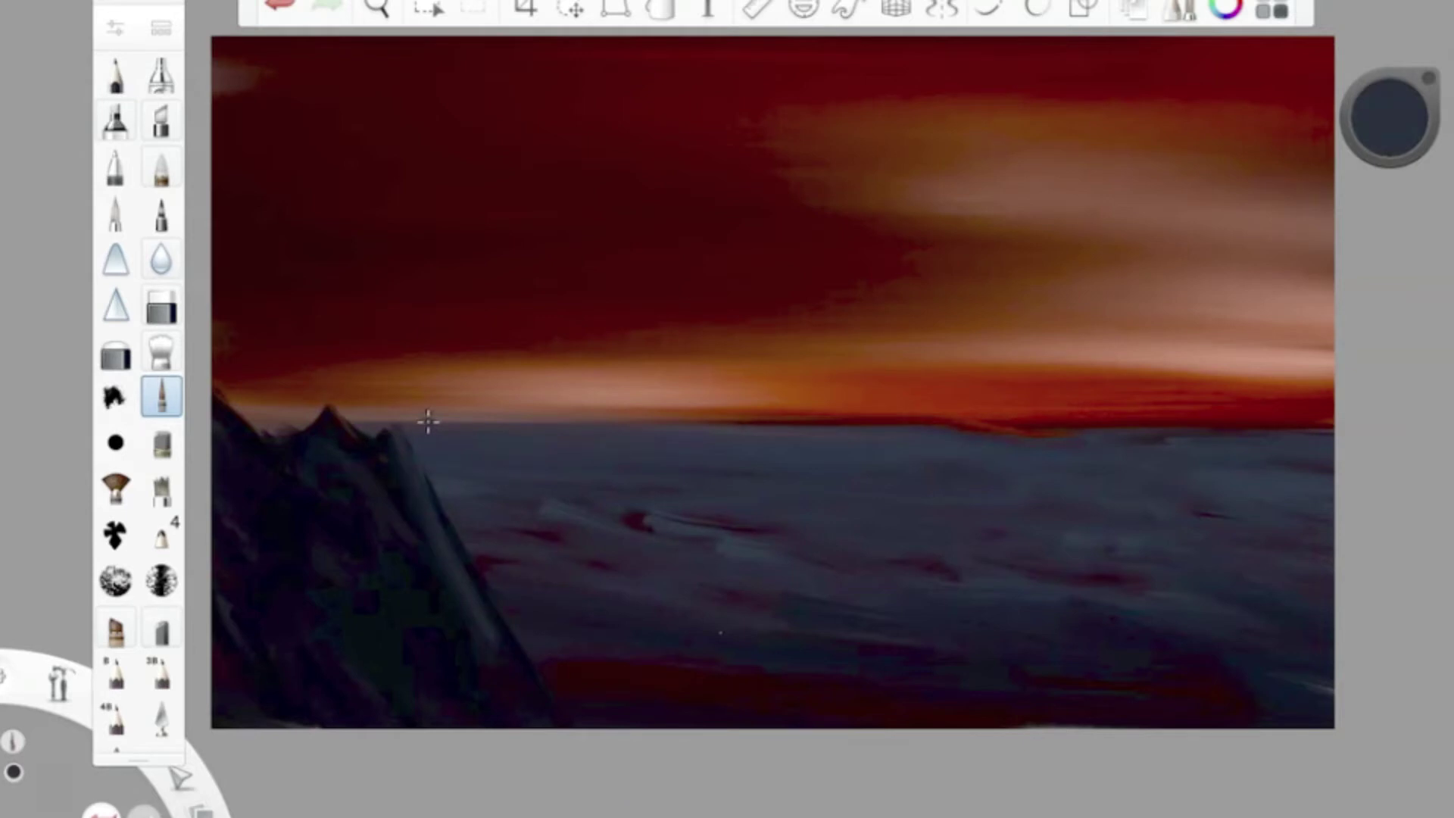
pyautogui.moveTo(320, 415)
pyautogui.mouseDown()
pyautogui.moveTo(376, 640)
pyautogui.moveTo(347, 653)
pyautogui.moveTo(447, 571)
pyautogui.moveTo(532, 708)
pyautogui.mouseUp()
# - Shade the left mountain's face with alternating near-black and blue-grey strokes to suggest rocky texture
pyautogui.moveTo(1390, 121); pyautogui.dragTo(1380, 179)
pyautogui.moveTo(409, 455)
pyautogui.mouseDown()
pyautogui.moveTo(465, 639)
pyautogui.moveTo(260, 470)
pyautogui.moveTo(523, 708)
pyautogui.mouseUp()
pyautogui.moveTo(1393, 90); pyautogui.dragTo(1392, 125)
pyautogui.moveTo(250, 477)
pyautogui.mouseDown()
pyautogui.moveTo(257, 610)
pyautogui.moveTo(507, 719)
pyautogui.mouseUp()
pyautogui.moveTo(1392, 106); pyautogui.dragTo(1394, 78)
pyautogui.moveTo(364, 682); pyautogui.dragTo(267, 717)
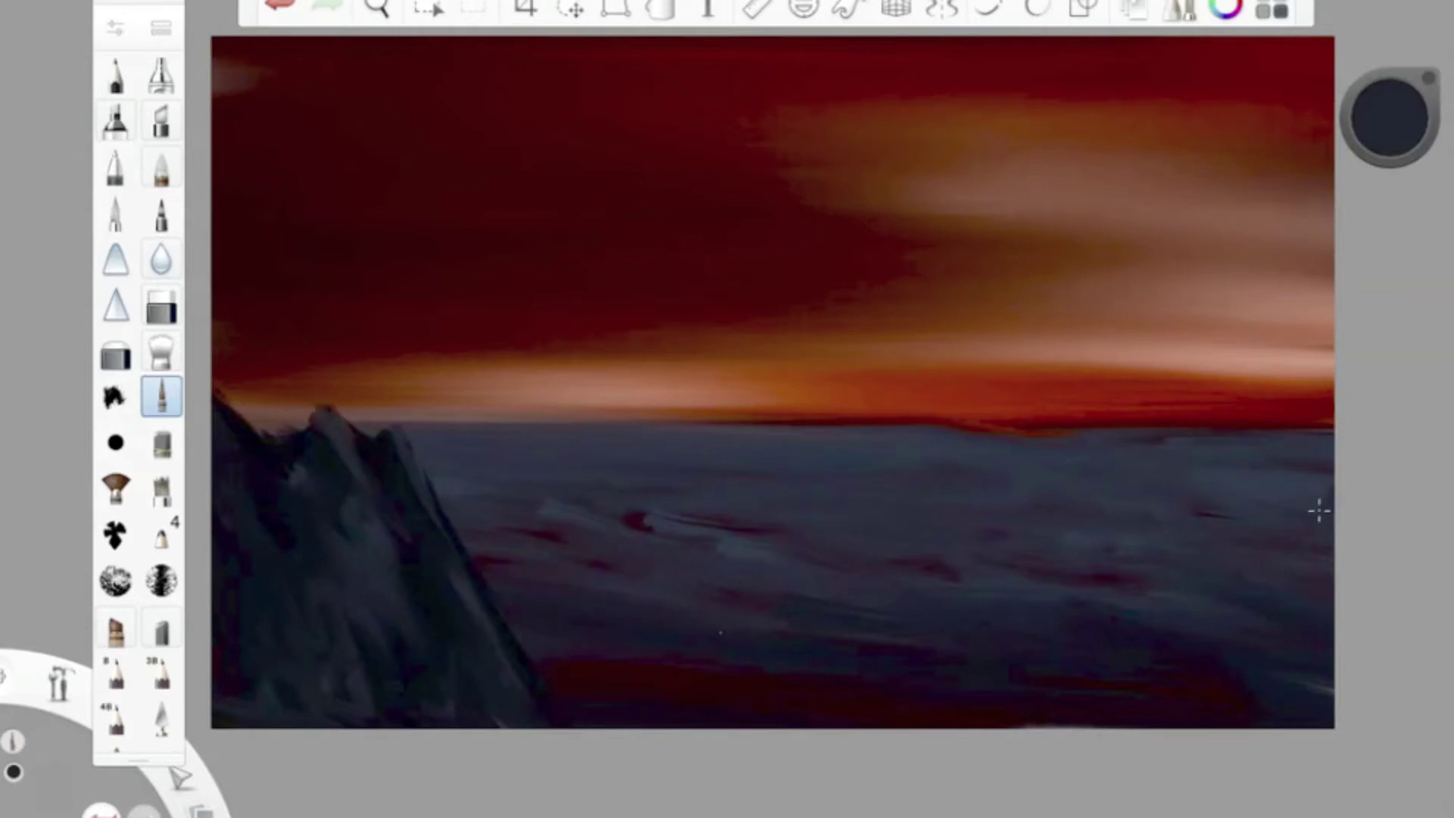
# - Paint a small dark peak at the canvas's right edge and a dark distant ridge behind the left mountain
pyautogui.moveTo(1327, 383); pyautogui.dragTo(1309, 459)
pyautogui.click(115, 28)
pyautogui.moveTo(253, 353); pyautogui.dragTo(242, 353)
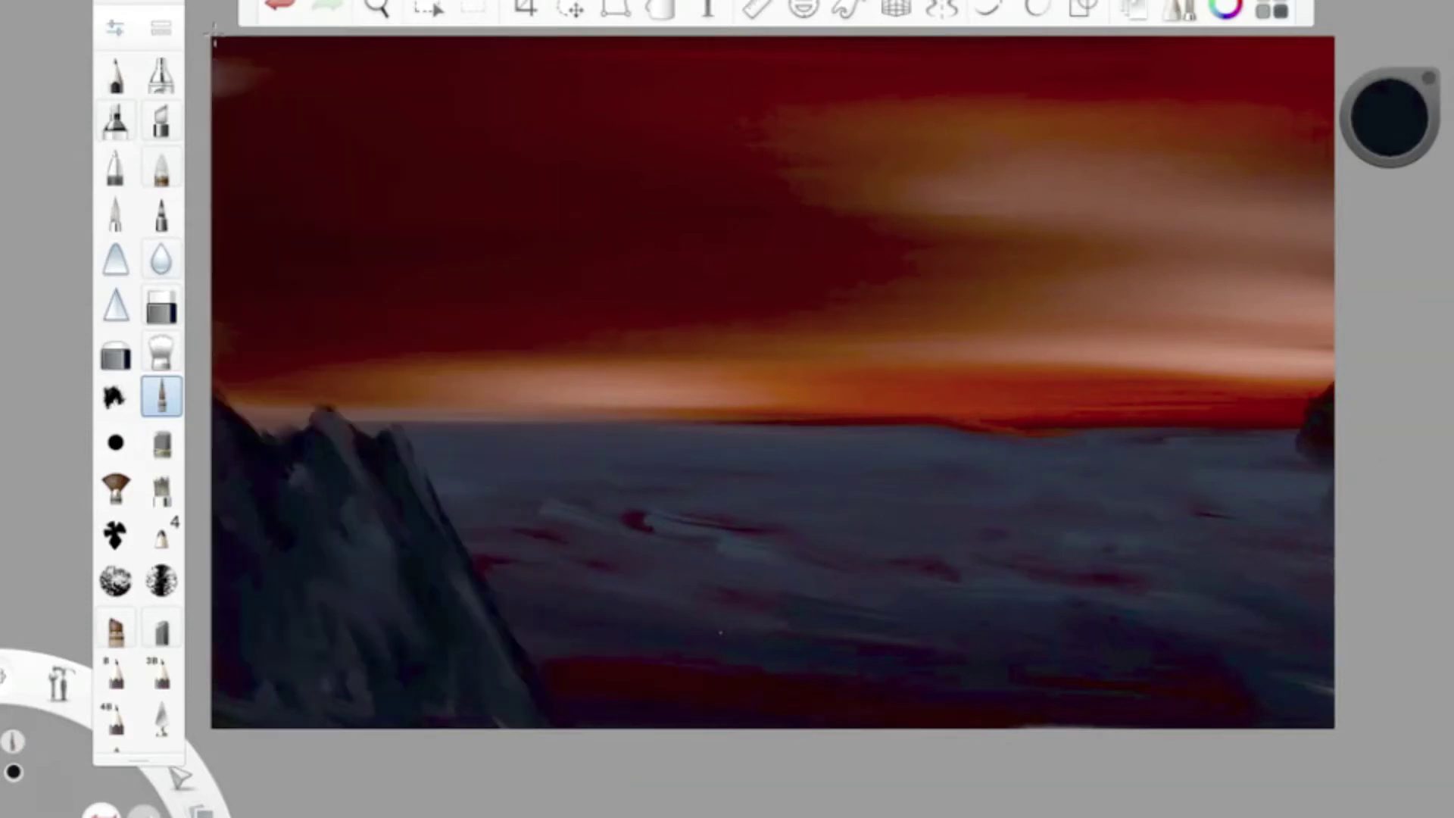
pyautogui.moveTo(785, 436)
pyautogui.mouseDown()
pyautogui.moveTo(725, 481)
pyautogui.moveTo(516, 477)
pyautogui.moveTo(536, 493)
pyautogui.moveTo(447, 508)
pyautogui.mouseUp()
pyautogui.moveTo(617, 448); pyautogui.dragTo(676, 437)
pyautogui.moveTo(798, 488)
pyautogui.mouseDown()
pyautogui.moveTo(909, 428)
pyautogui.moveTo(867, 563)
pyautogui.mouseUp()
# - Paint a group of dark navy jagged peaks on the right, next to the peak at the canvas edge
pyautogui.keyDown('alt'); pyautogui.click(851, 422); pyautogui.keyUp('alt')
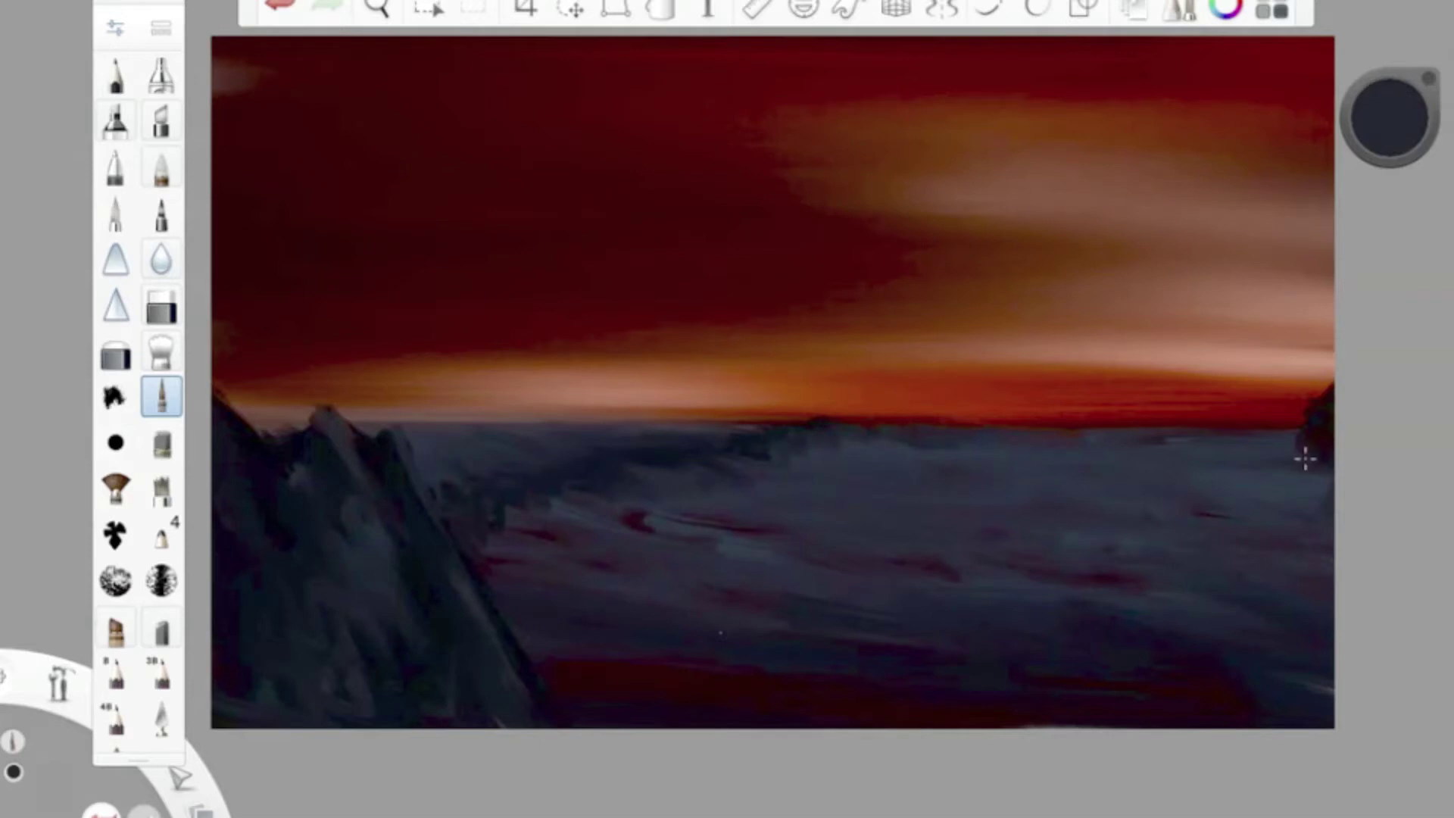
pyautogui.click(1391, 119)
pyautogui.click(1310, 463)
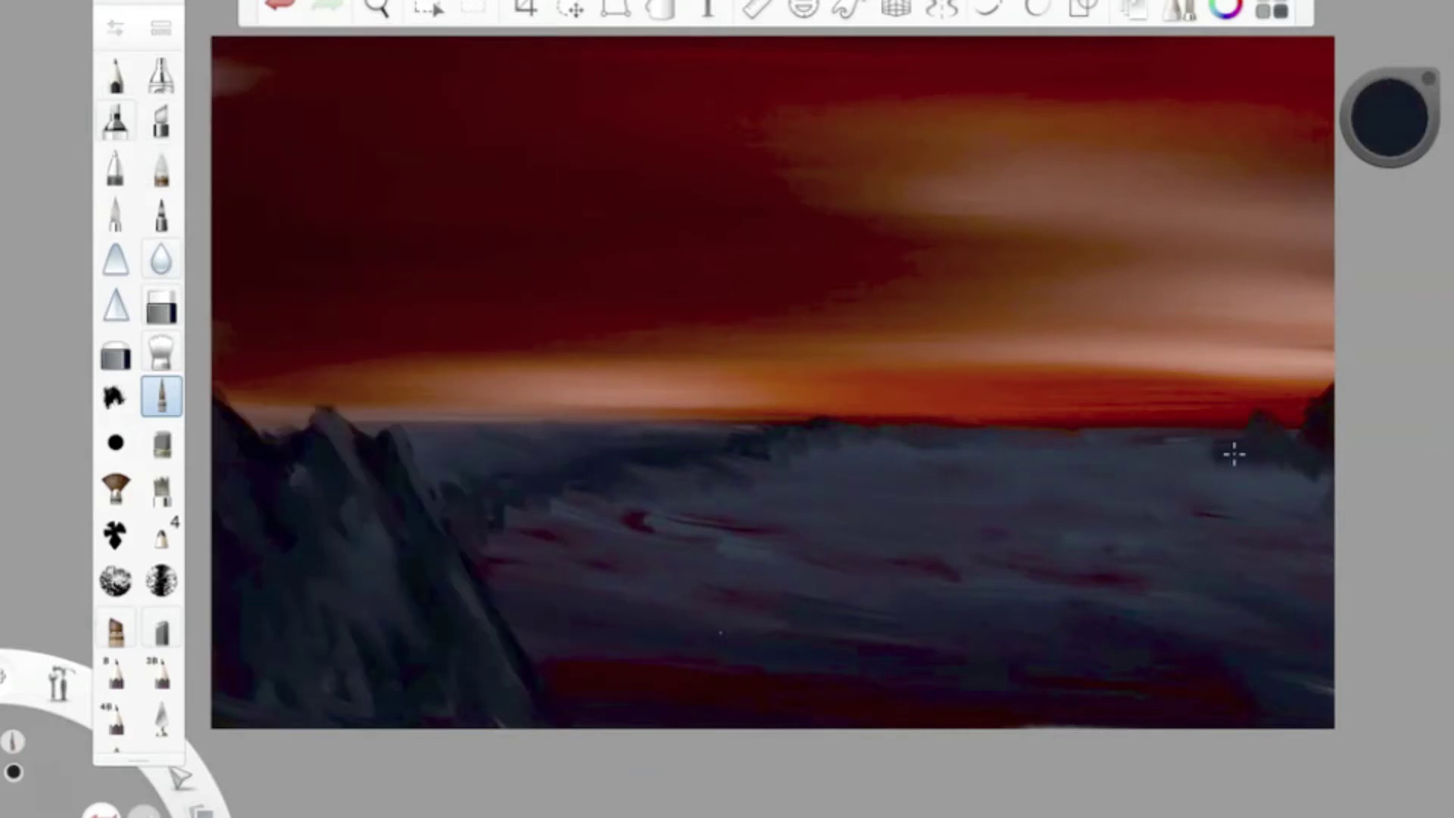
pyautogui.moveTo(1273, 449); pyautogui.dragTo(1194, 485)
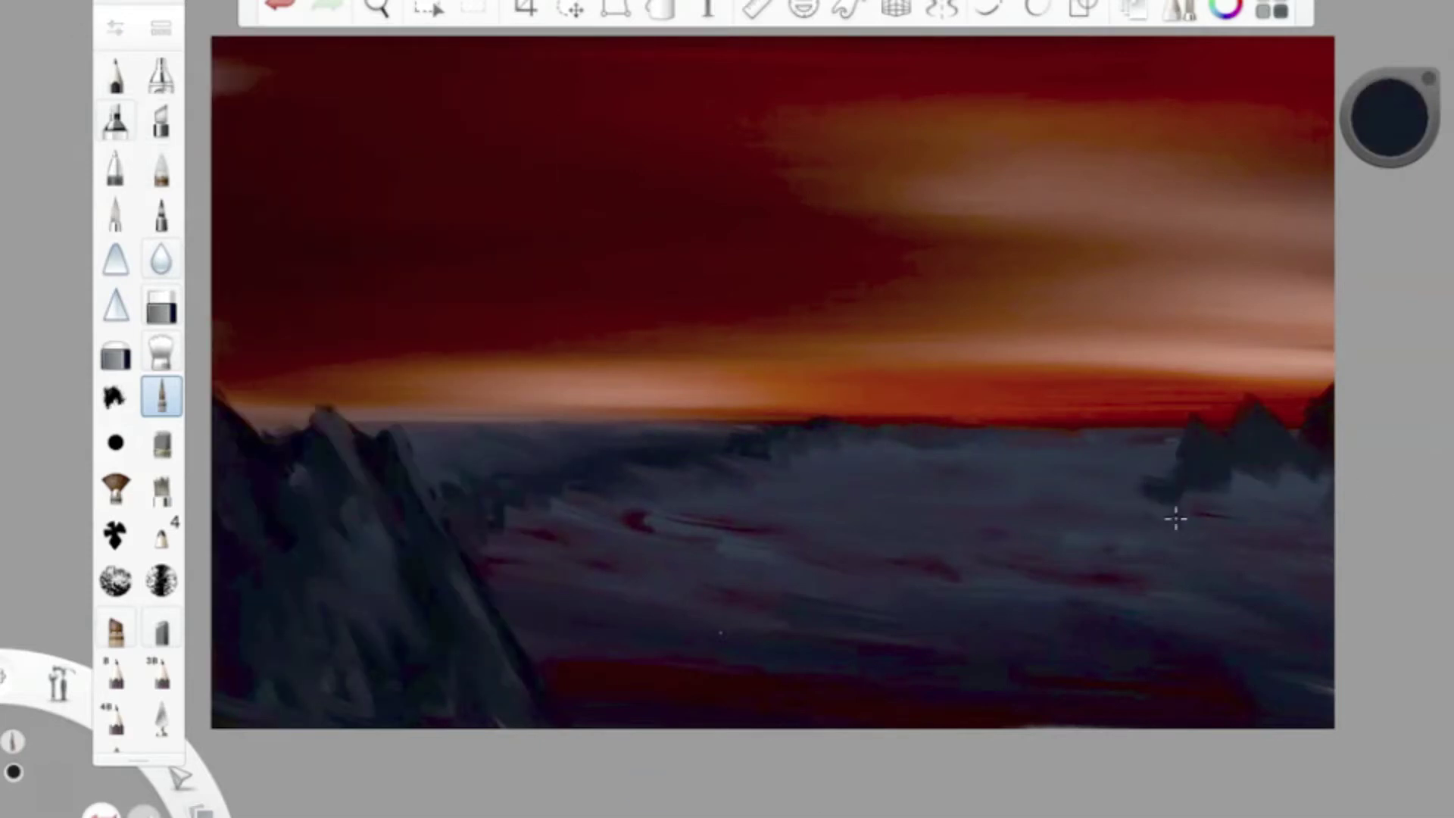
# - Extend the dark navy ridge from the right-hand peaks across the middle of the valley toward the left mountain
pyautogui.moveTo(1087, 506)
pyautogui.mouseDown()
pyautogui.moveTo(1149, 484)
pyautogui.moveTo(915, 523)
pyautogui.moveTo(644, 541)
pyautogui.mouseUp()
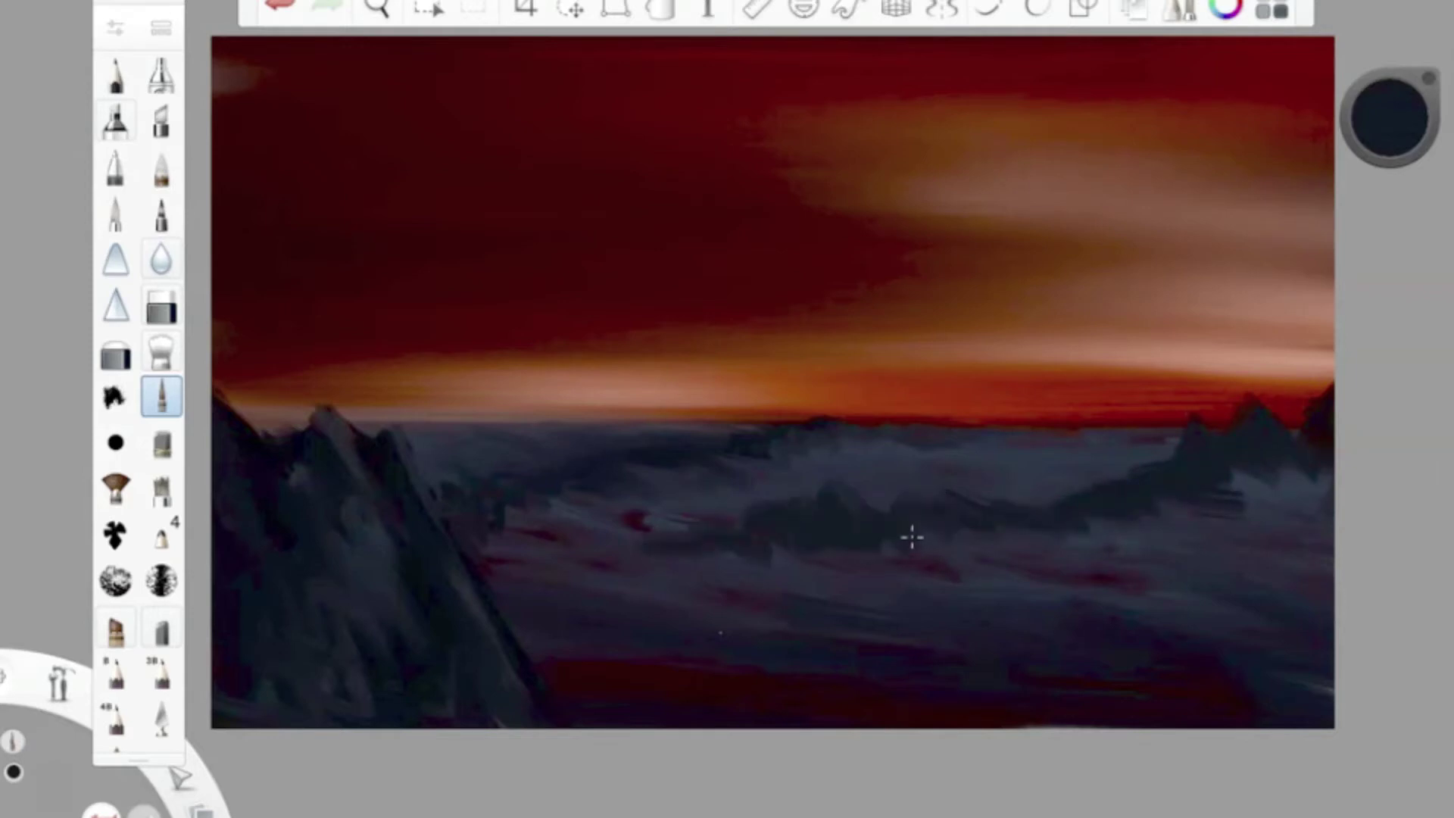
pyautogui.moveTo(731, 559); pyautogui.dragTo(574, 582)
# - Add a thin light edge to the left mountain's slope at brush size 6.6 and dark grey-blue strokes beside its base
pyautogui.keyDown('alt'); pyautogui.click(428, 506); pyautogui.keyUp('alt')
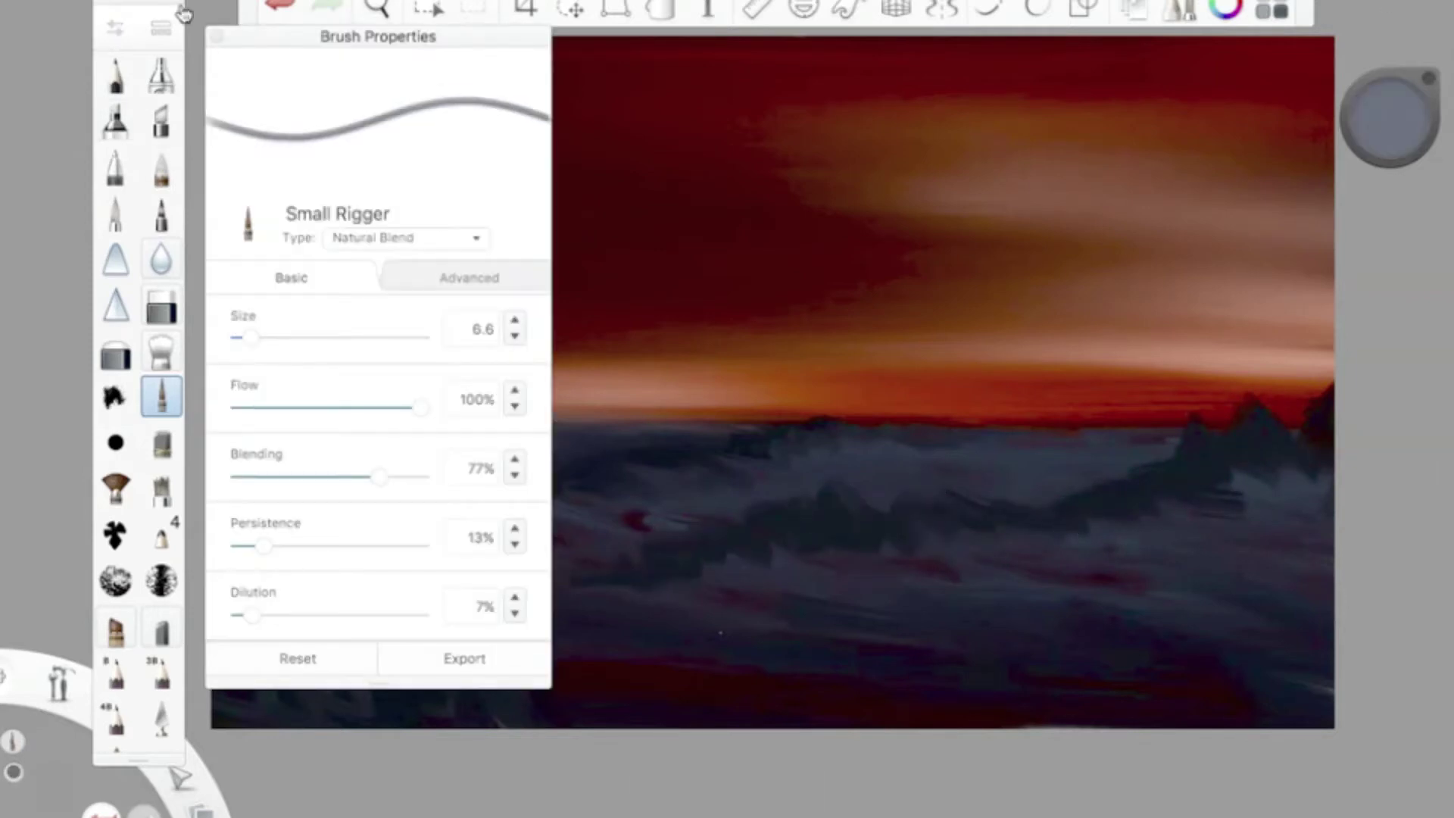
pyautogui.moveTo(1391, 115); pyautogui.dragTo(1379, 152)
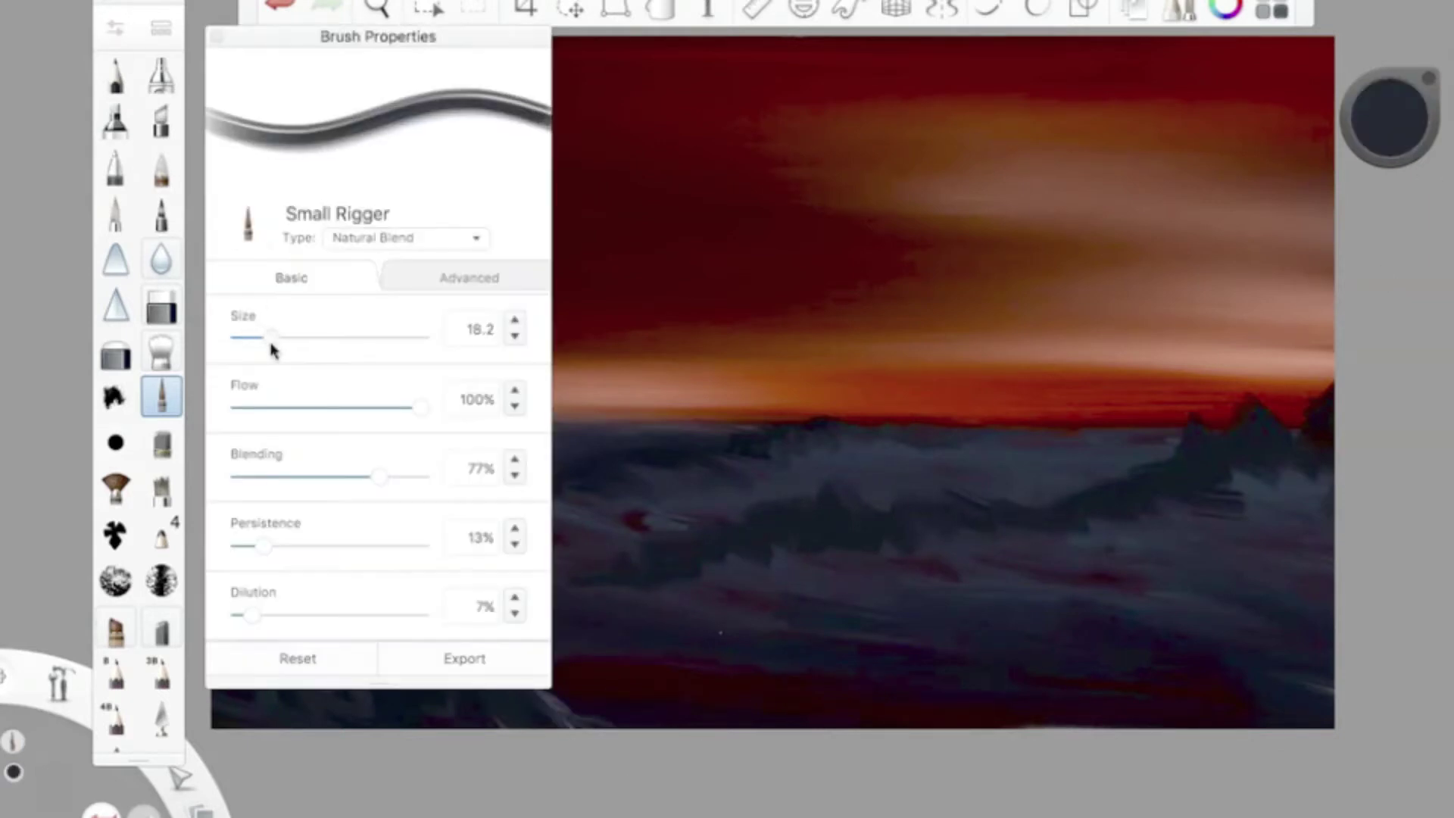
pyautogui.moveTo(558, 603)
pyautogui.mouseDown()
pyautogui.moveTo(552, 675)
pyautogui.moveTo(606, 716)
pyautogui.mouseUp()
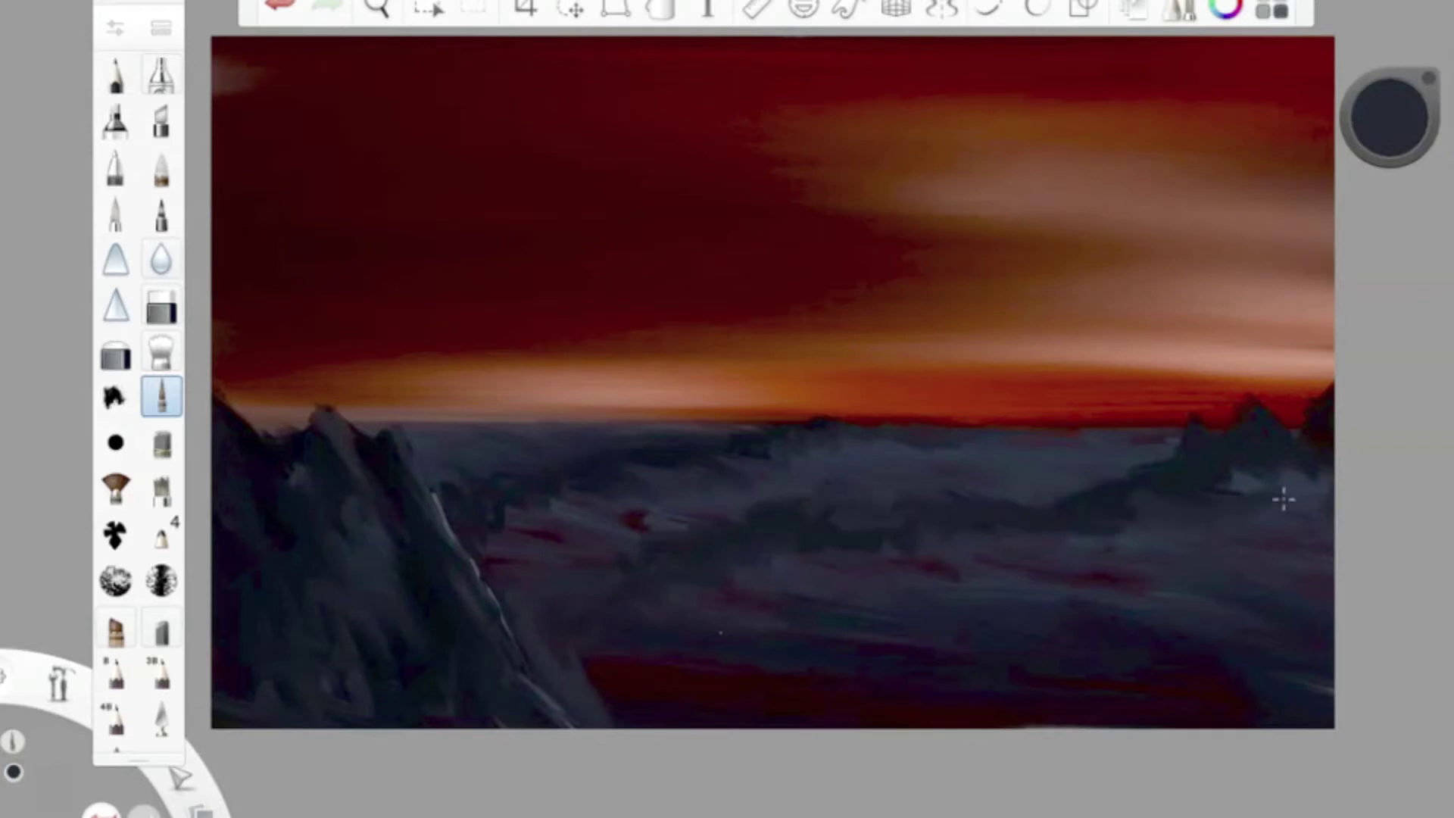
# - Fill the lower-right slopes and the middle ridge's base with dark navy strokes
pyautogui.moveTo(1390, 115); pyautogui.dragTo(1367, 115)
pyautogui.moveTo(1277, 608)
pyautogui.mouseDown()
pyautogui.moveTo(1197, 548)
pyautogui.moveTo(1071, 542)
pyautogui.moveTo(1083, 561)
pyautogui.mouseUp()
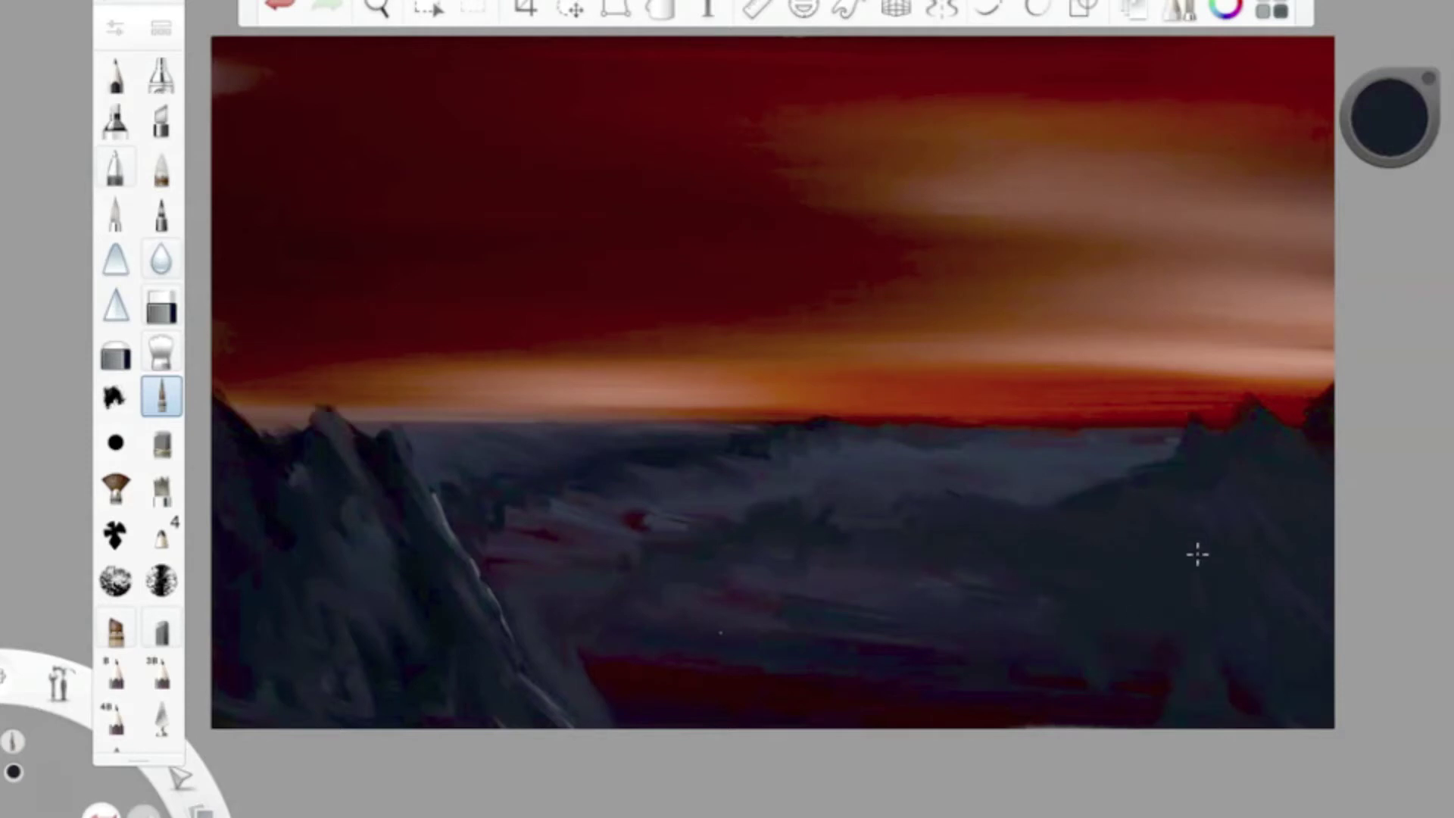
pyautogui.moveTo(977, 578); pyautogui.dragTo(697, 588)
# - Paint a thin dark blue strip of distant land along the left horizon with the brush size at 11.7
pyautogui.click(1391, 115)
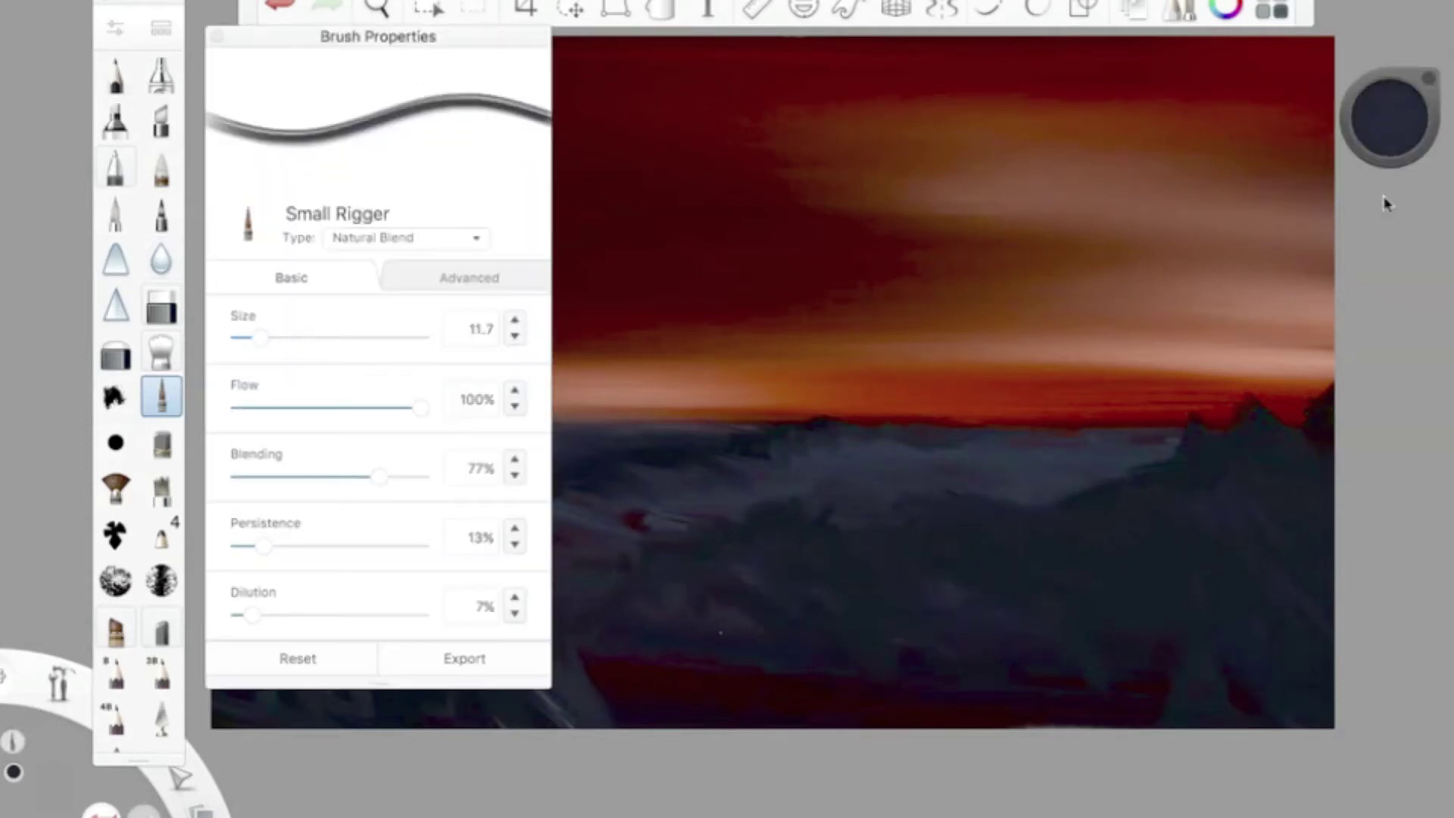
pyautogui.click(216, 37)
pyautogui.moveTo(521, 417); pyautogui.dragTo(428, 418)
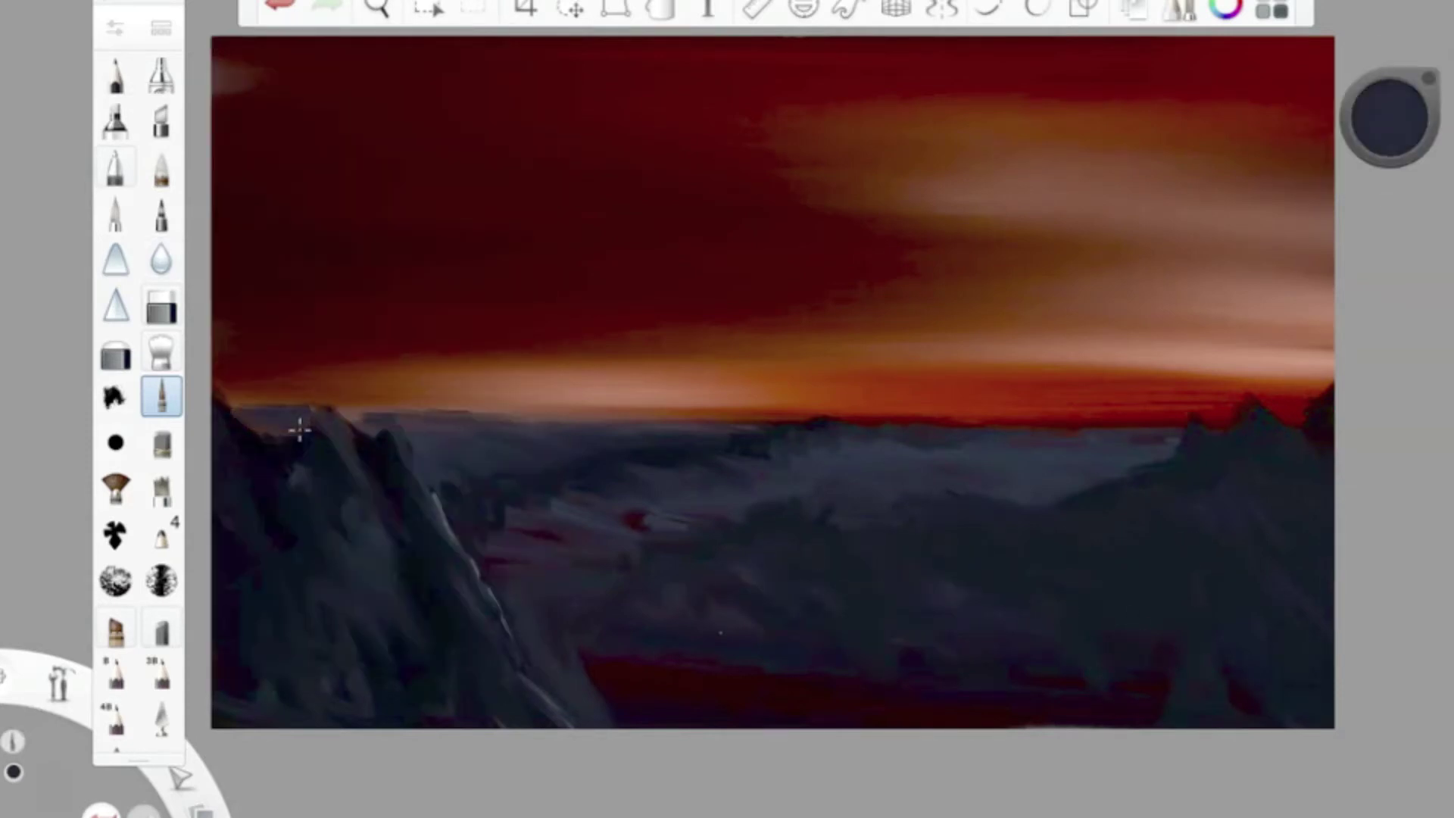
pyautogui.moveTo(682, 417); pyautogui.dragTo(455, 430)
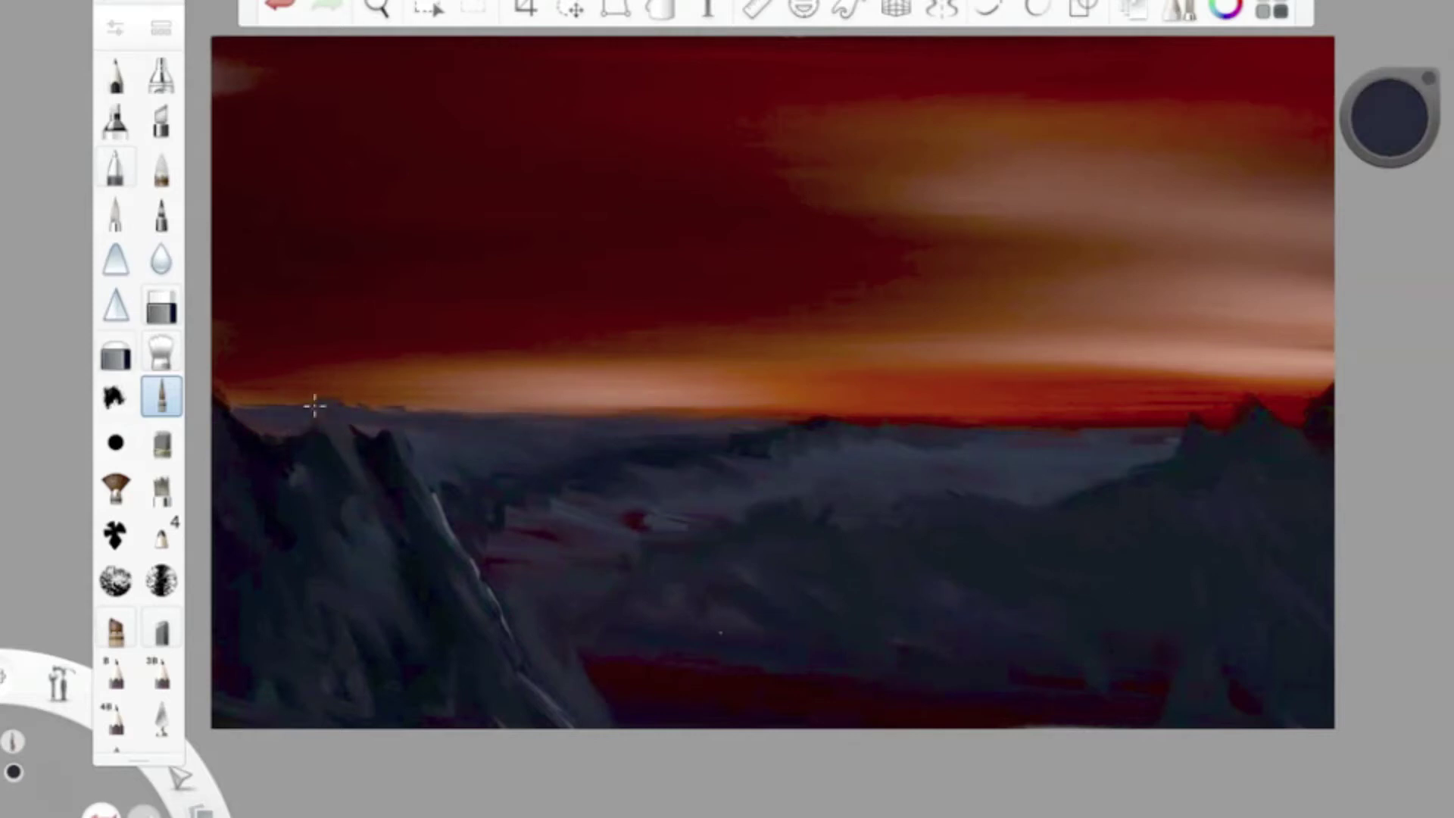
# - Set the Small Rigger's size to 21.4 and darken the area beside the left mountain's base with dark purple
pyautogui.hotkey('ctrl', 'b')
pyautogui.click(277, 338)
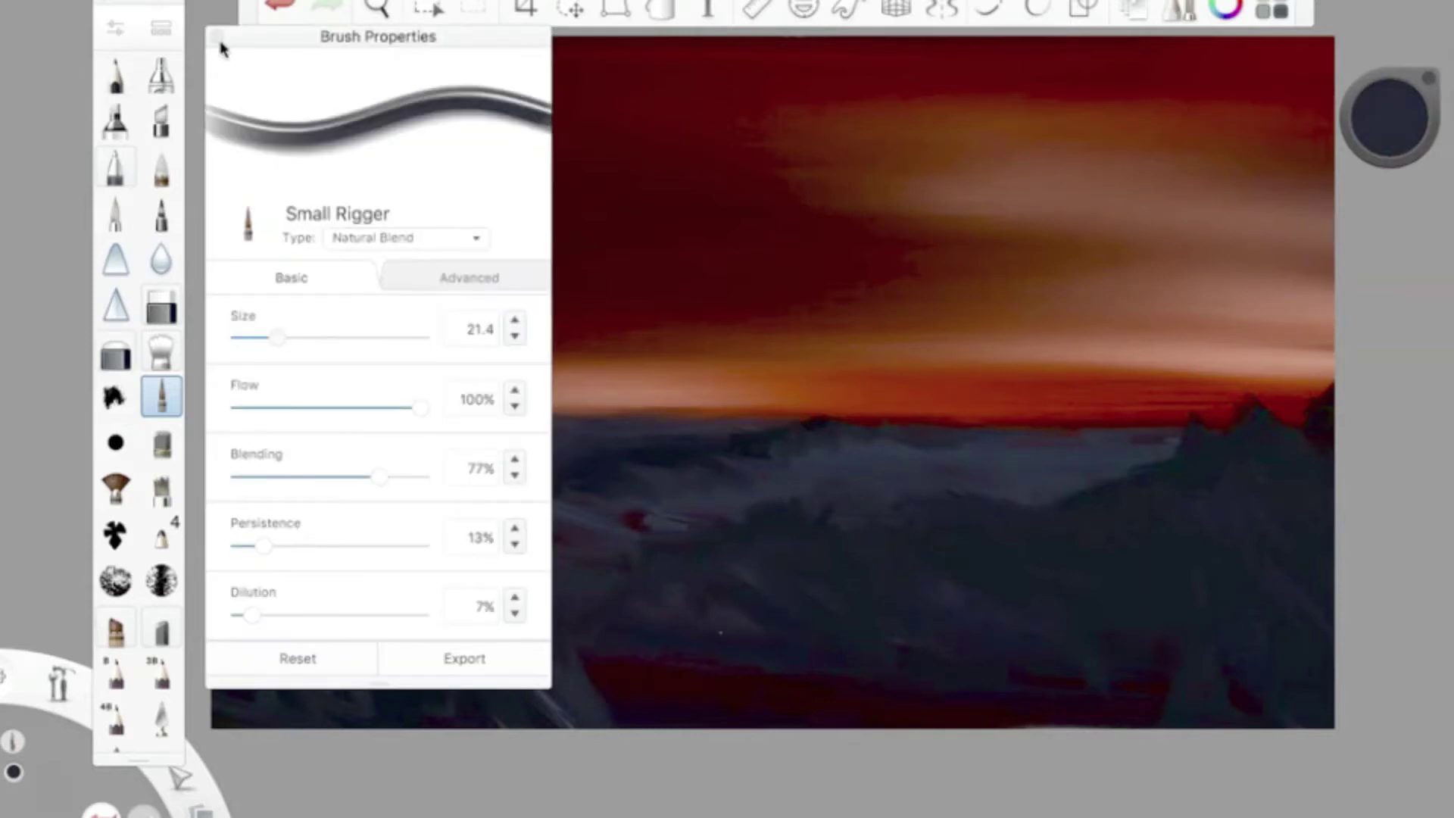
pyautogui.click(217, 38)
pyautogui.moveTo(1390, 117); pyautogui.dragTo(1427, 280)
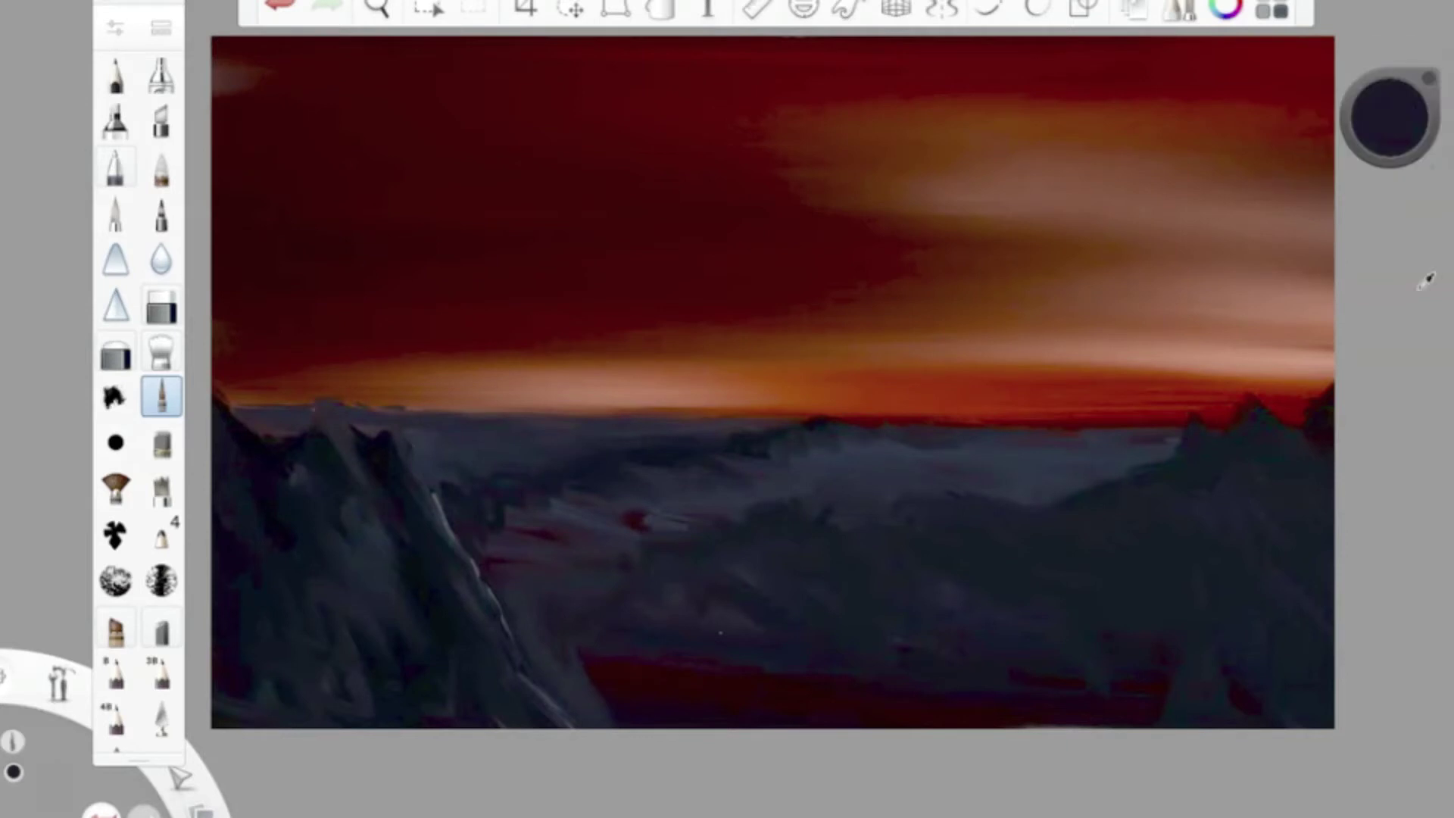
# - Paint a lighter grey-blue mist band through the valley between the distant ridge and the middle ridge
pyautogui.keyDown('alt'); pyautogui.click(916, 461); pyautogui.keyUp('alt')
pyautogui.click(115, 28)
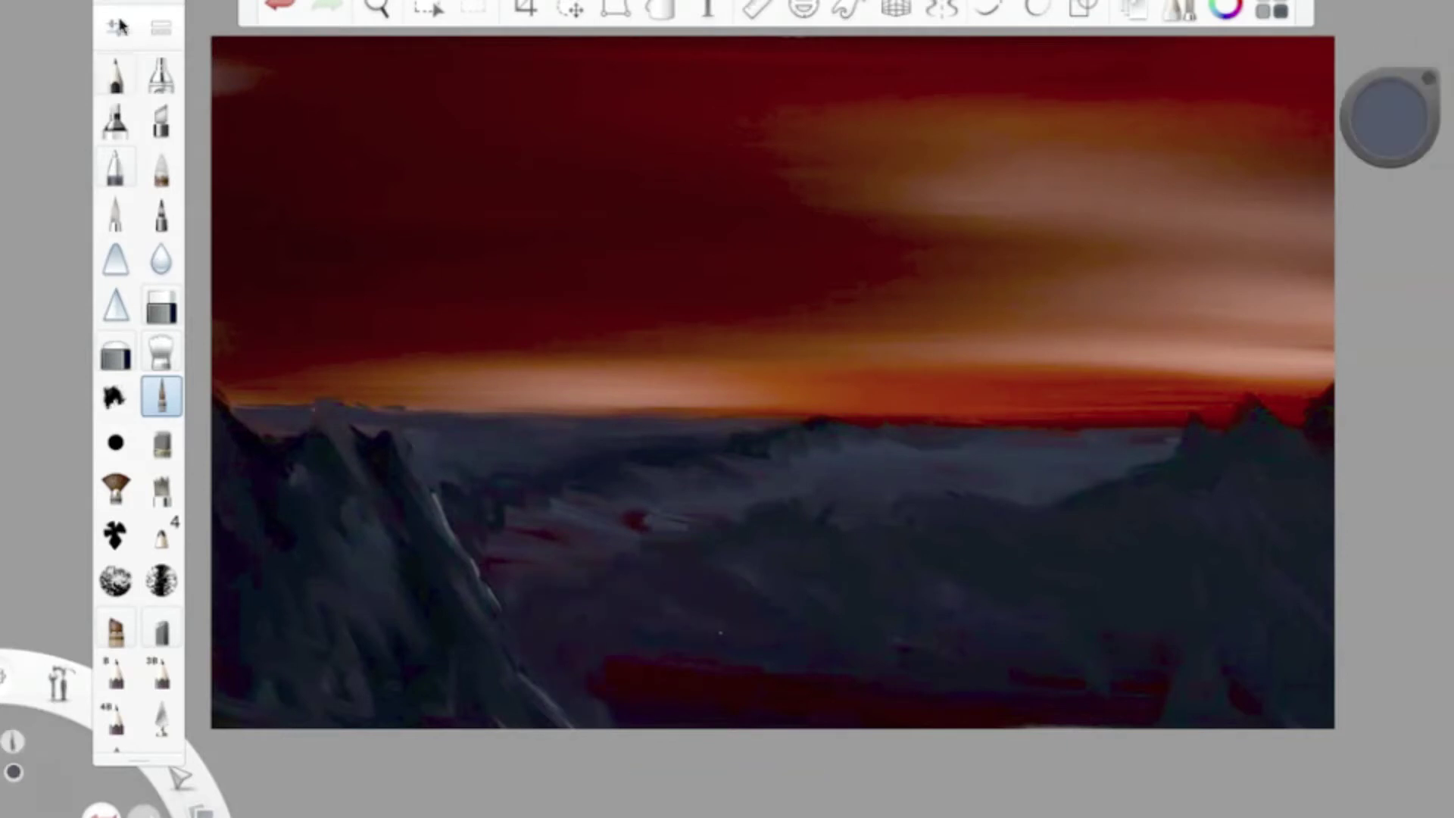
pyautogui.click(217, 41)
pyautogui.moveTo(682, 504)
pyautogui.mouseDown()
pyautogui.moveTo(603, 510)
pyautogui.moveTo(519, 559)
pyautogui.moveTo(760, 484)
pyautogui.moveTo(540, 524)
pyautogui.mouseUp()
pyautogui.moveTo(911, 496)
pyautogui.mouseDown()
pyautogui.moveTo(1065, 461)
pyautogui.moveTo(860, 489)
pyautogui.mouseUp()
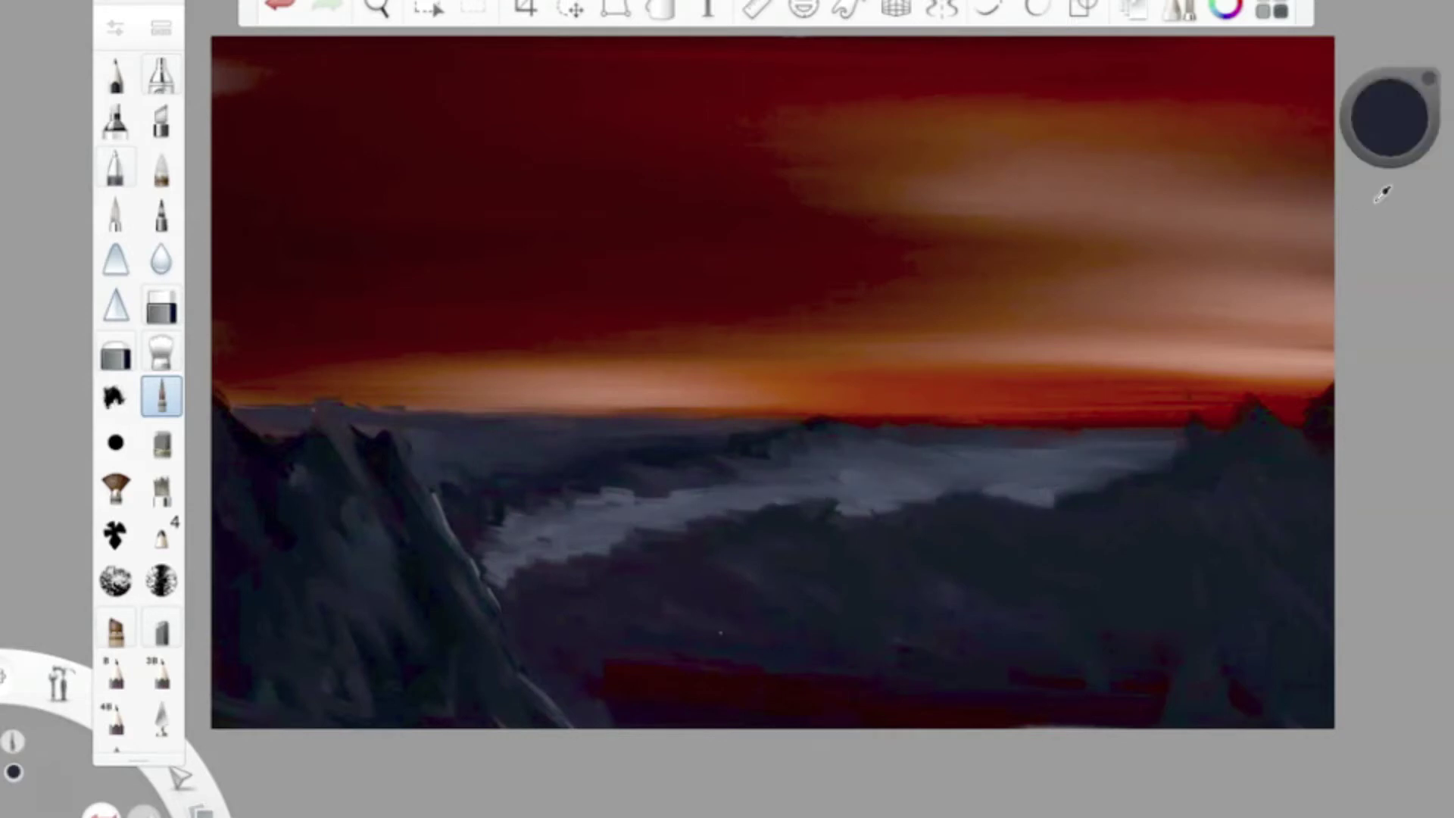
# - Brush lighter grey-blue strokes across the dark valley slopes in the middle foreground
pyautogui.click(115, 28)
pyautogui.click(734, 455)
pyautogui.moveTo(734, 647)
pyautogui.mouseDown()
pyautogui.moveTo(598, 689)
pyautogui.moveTo(870, 543)
pyautogui.moveTo(854, 694)
pyautogui.moveTo(868, 621)
pyautogui.mouseUp()
pyautogui.moveTo(663, 587); pyautogui.dragTo(717, 735)
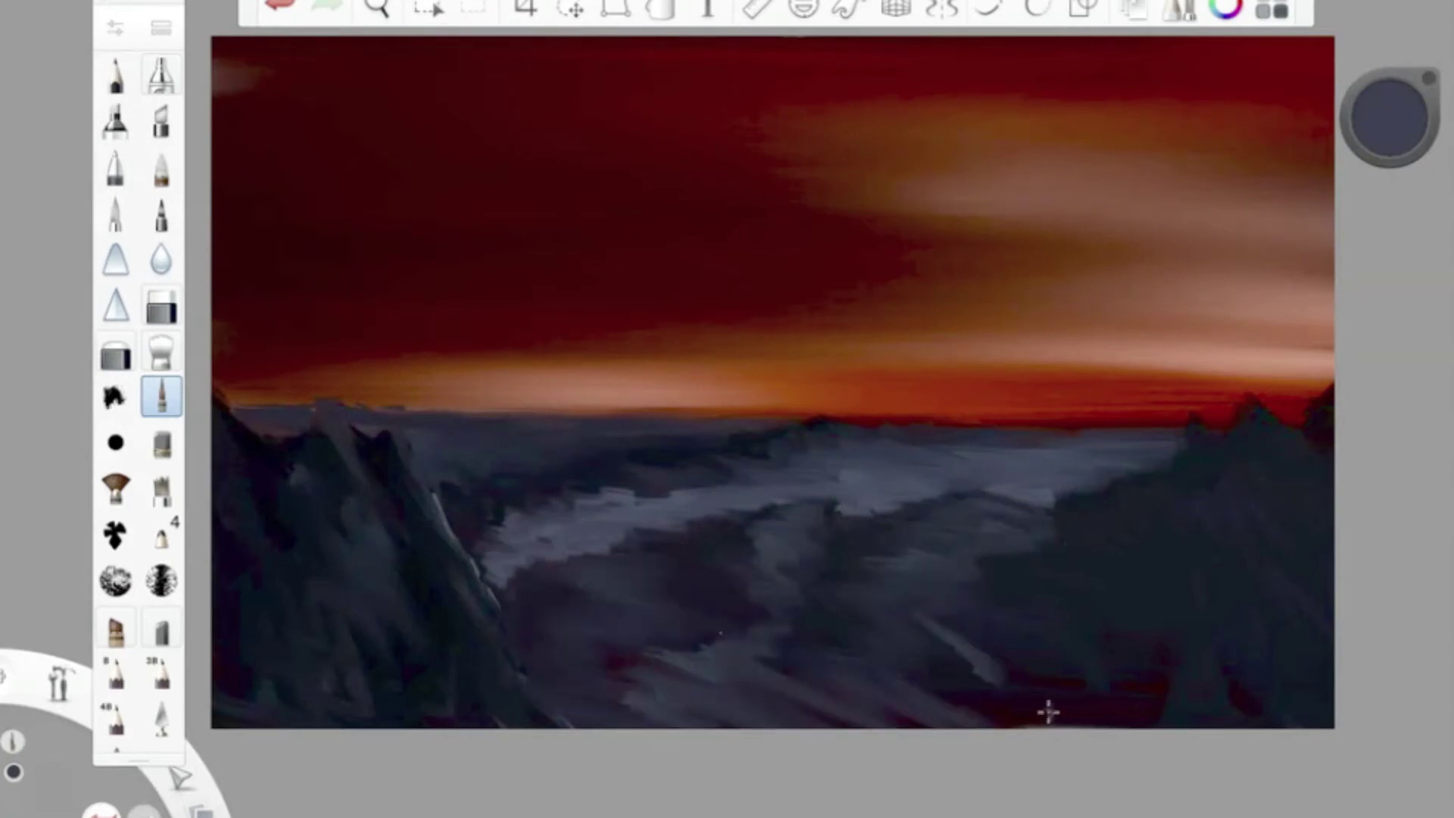
# - Darken the middle slopes with navy strokes, softening the light patches and covering red gaps in the lower foreground
pyautogui.moveTo(1390, 117); pyautogui.dragTo(1390, 140)
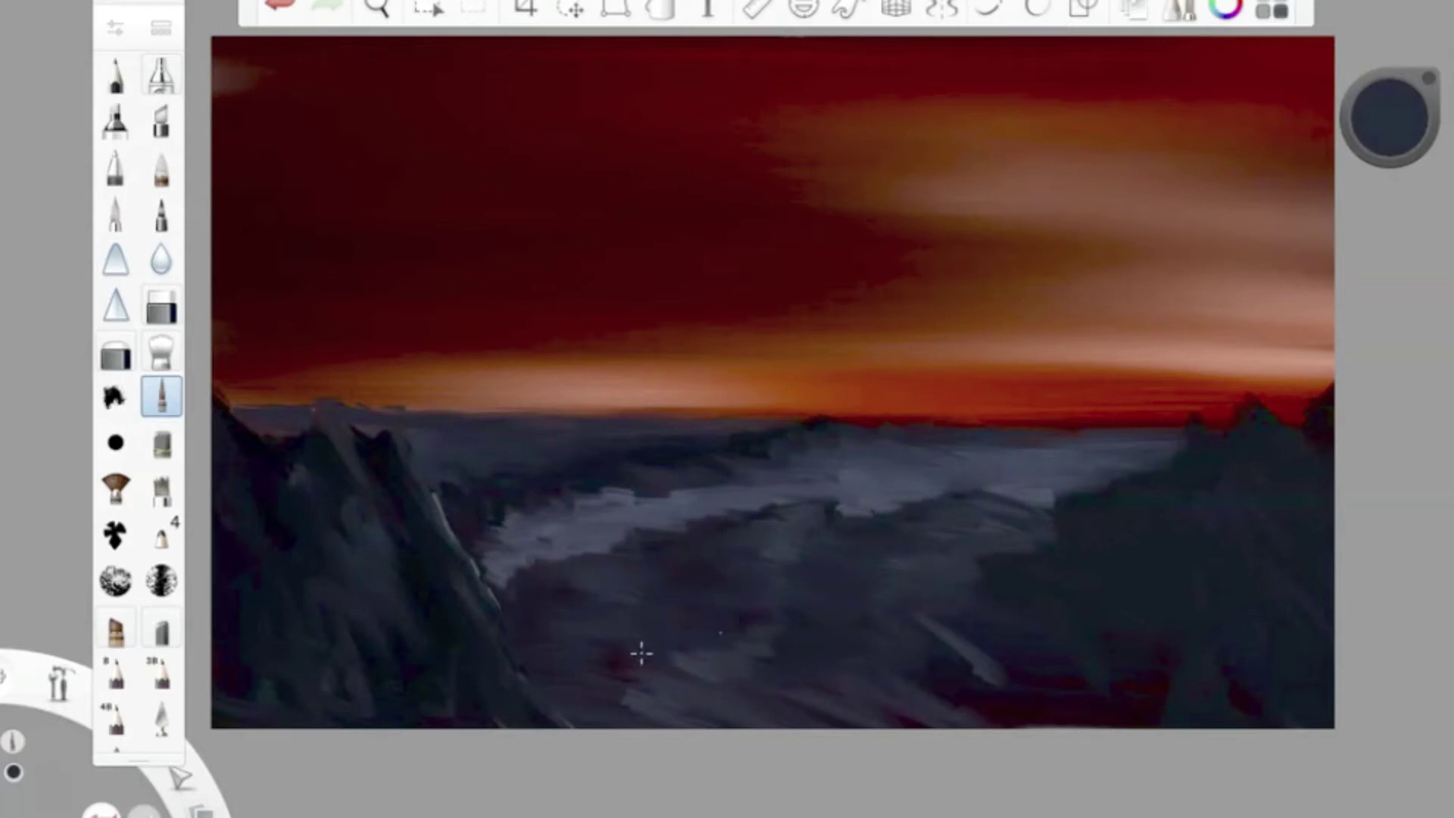
pyautogui.moveTo(1396, 123); pyautogui.dragTo(1396, 144)
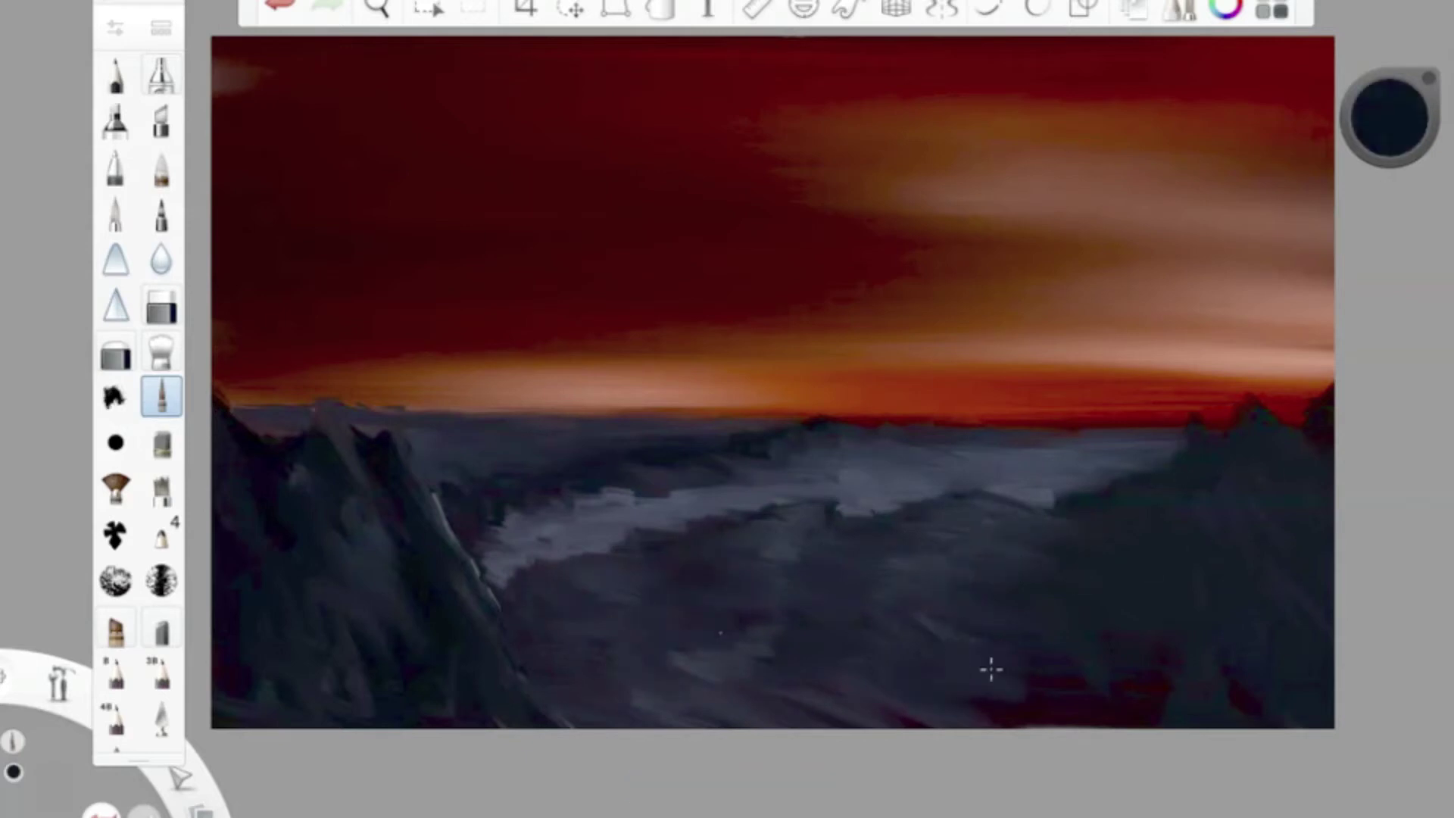
pyautogui.moveTo(977, 712); pyautogui.dragTo(1027, 559)
pyautogui.moveTo(860, 572); pyautogui.dragTo(761, 636)
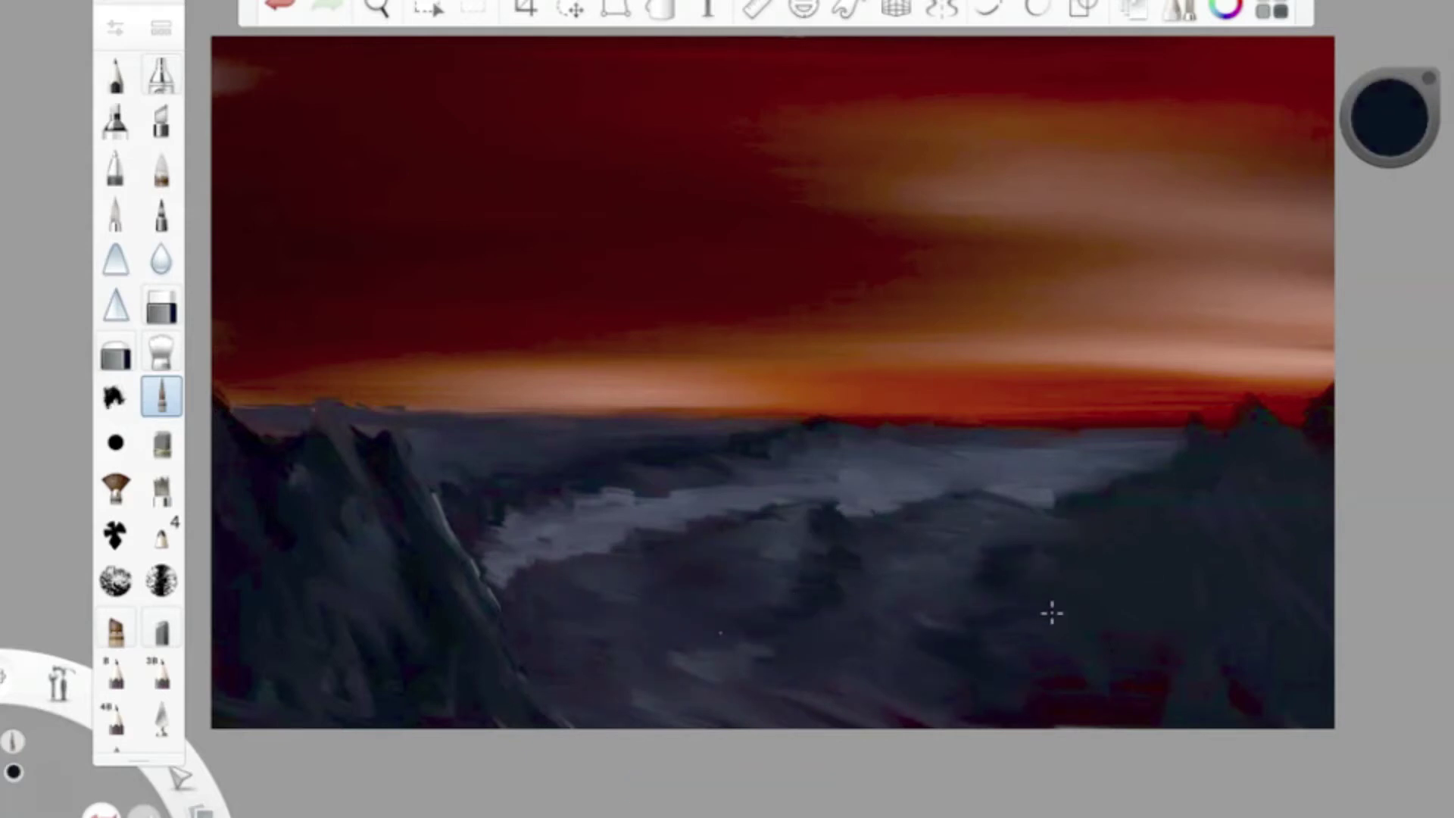
# - Trim the left mountain's tips with orange sampled from the sky and repaint its slopes in dark navy
pyautogui.keyDown('alt'); pyautogui.click(301, 398); pyautogui.keyUp('alt')
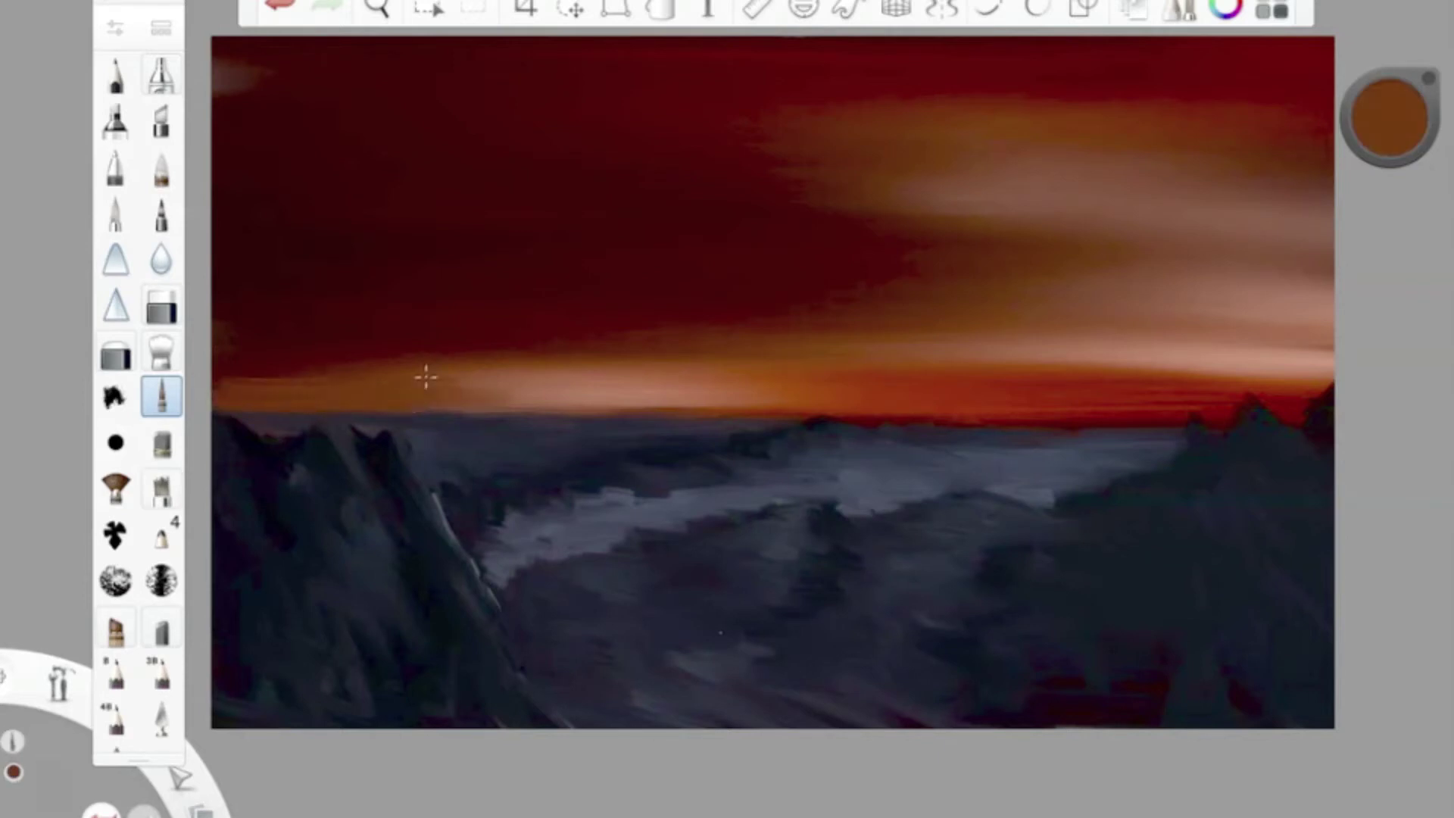
pyautogui.moveTo(1391, 117); pyautogui.dragTo(1404, 190)
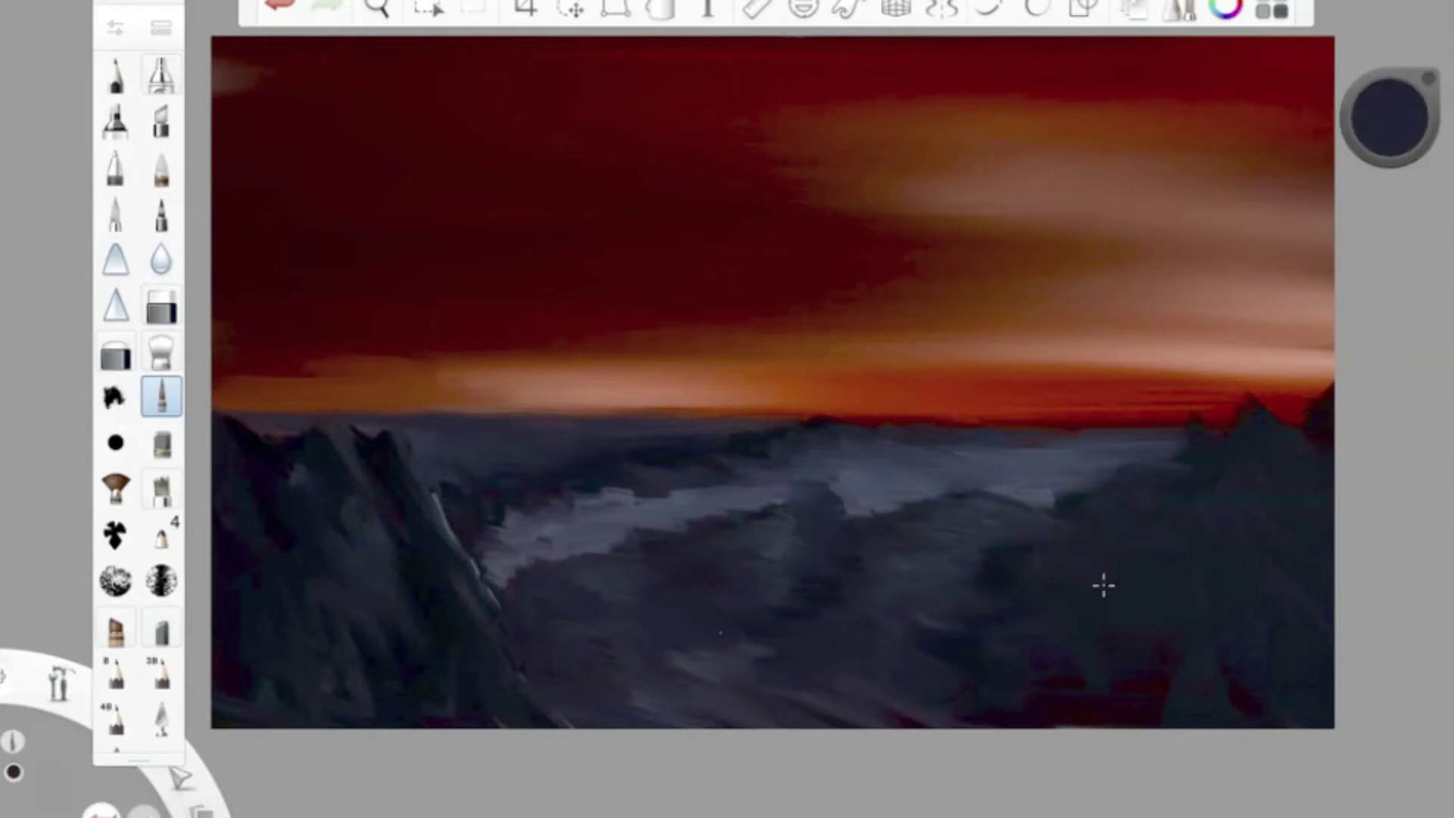
pyautogui.keyDown('alt'); pyautogui.click(1212, 445); pyautogui.keyUp('alt')
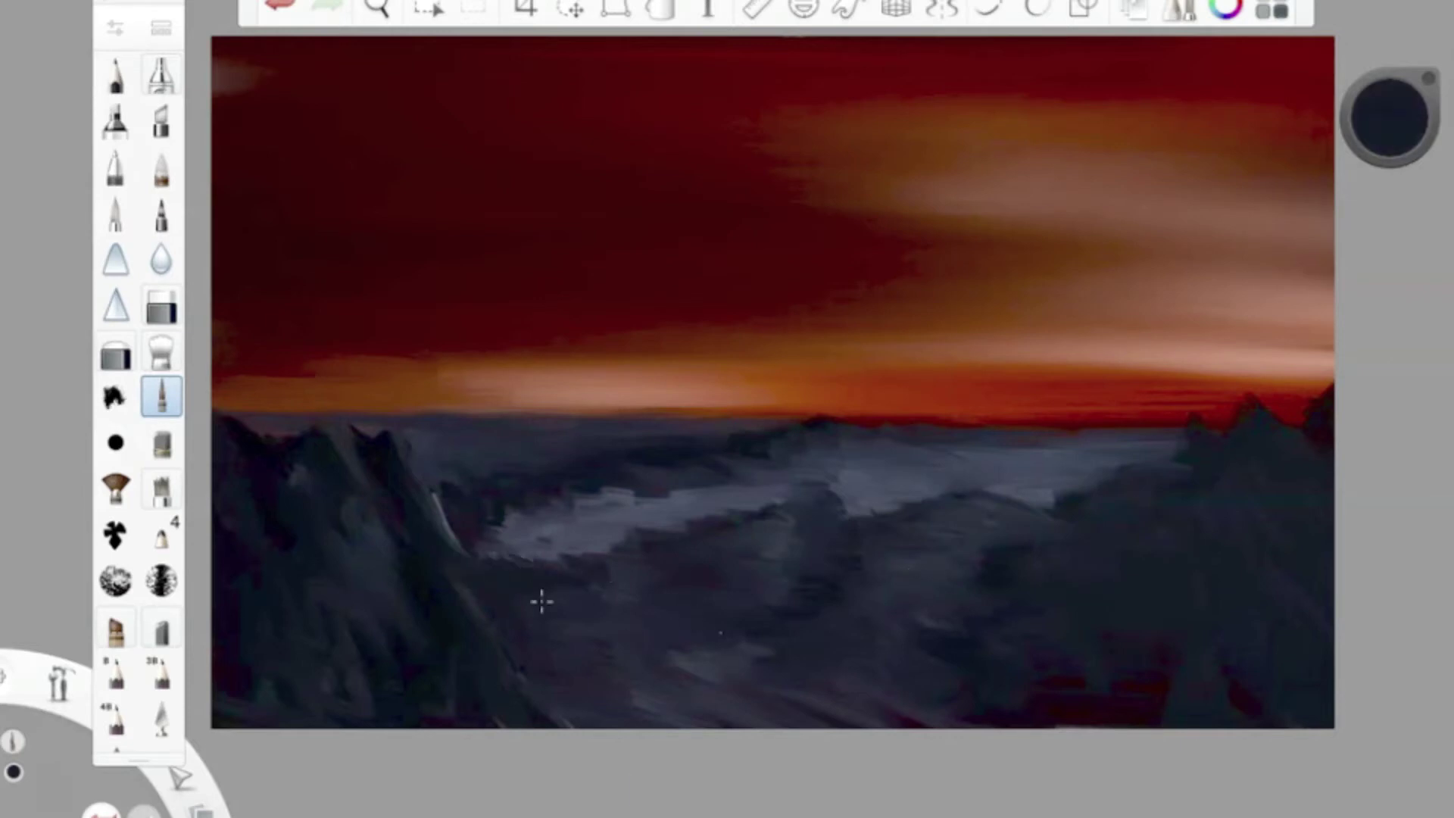
pyautogui.moveTo(333, 435); pyautogui.dragTo(315, 517)
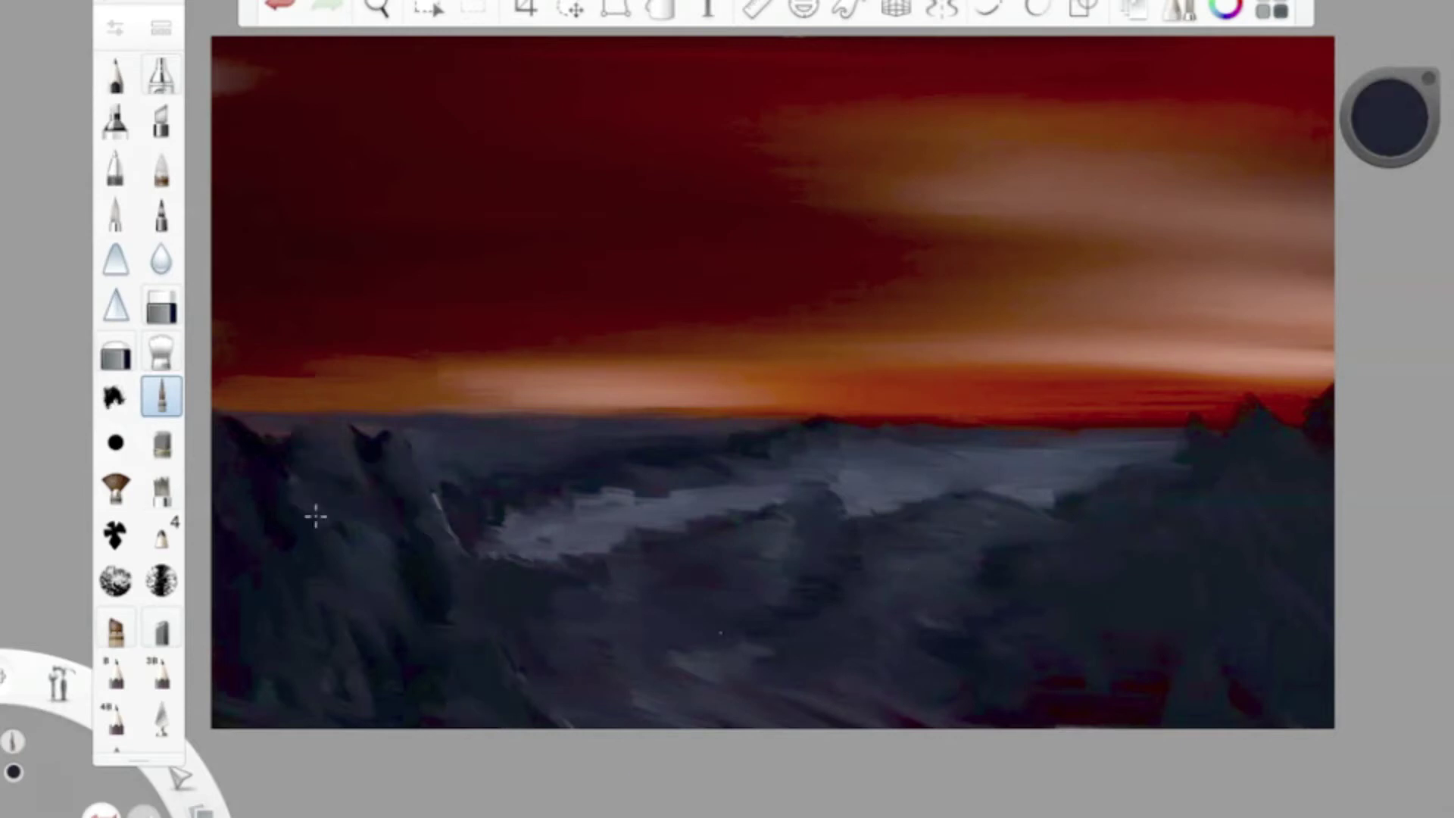
# - Paint the slope at the canvas's right edge with dark teal-green downward strokes
pyautogui.moveTo(1390, 118); pyautogui.dragTo(1394, 106)
pyautogui.moveTo(1300, 439); pyautogui.dragTo(1307, 697)
pyautogui.click(115, 28)
pyautogui.moveTo(260, 338); pyautogui.dragTo(278, 338)
pyautogui.moveTo(1403, 148)
pyautogui.mouseDown()
pyautogui.moveTo(1311, 202)
pyautogui.moveTo(1333, 159)
pyautogui.mouseUp()
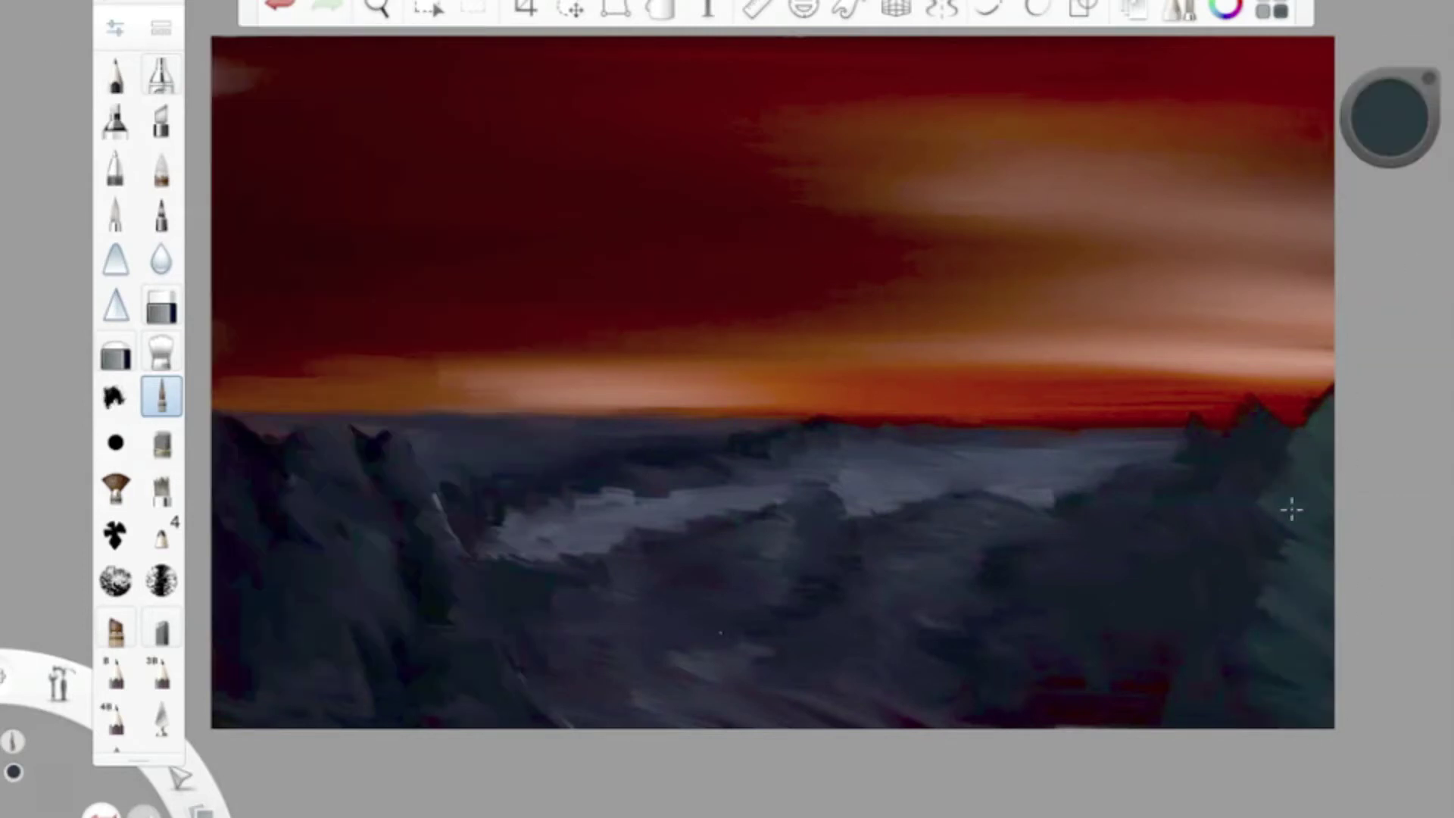
pyautogui.moveTo(1326, 410); pyautogui.dragTo(1280, 614)
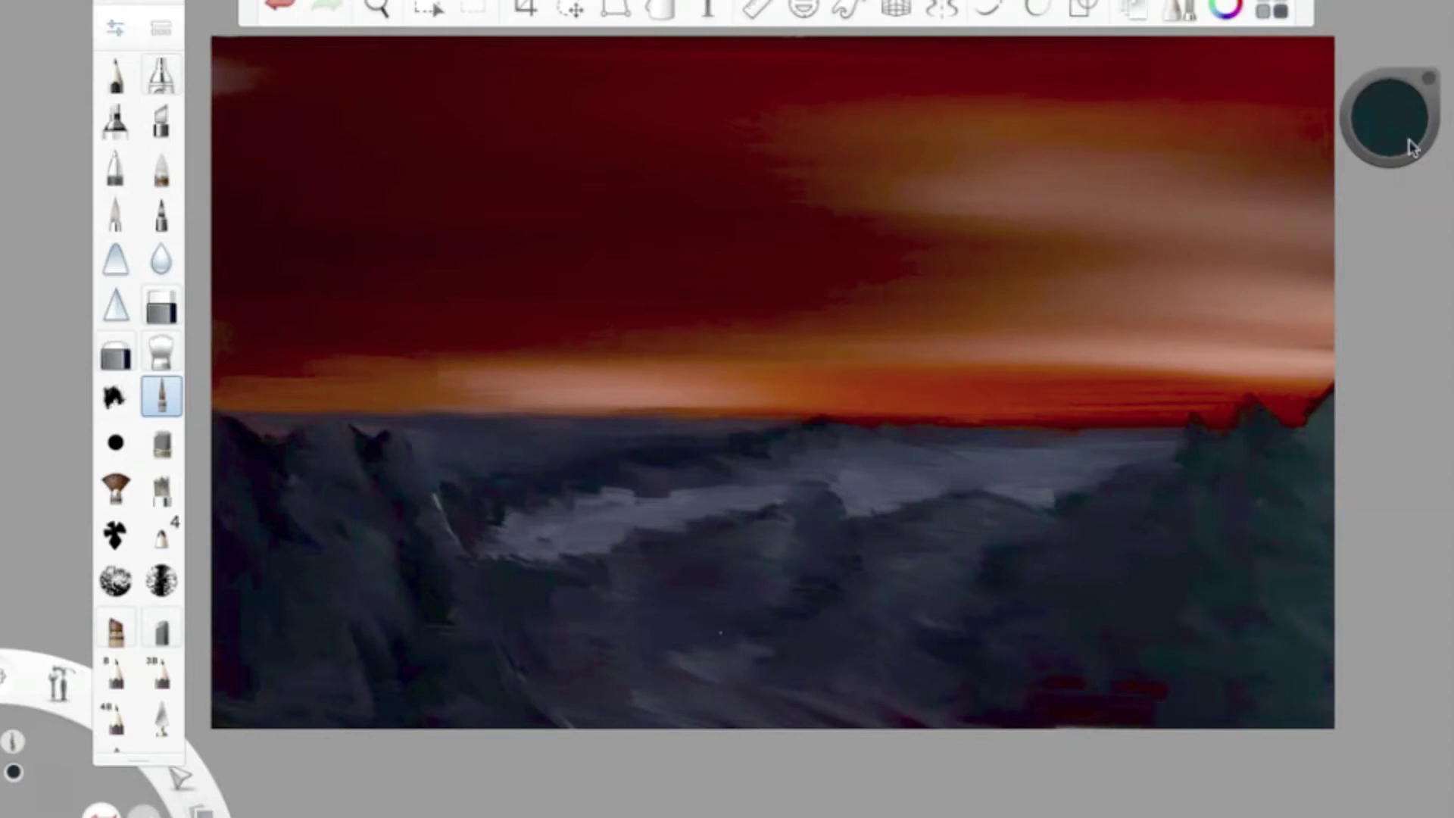
# - Paint a pale highlight along the left mountain's sloping ridge edge, with dark shading beside it
pyautogui.moveTo(1411, 147)
pyautogui.mouseDown()
pyautogui.moveTo(1363, 123)
pyautogui.moveTo(1364, 106)
pyautogui.mouseUp()
pyautogui.click(115, 27)
pyautogui.click(381, 461)
pyautogui.moveTo(1390, 121); pyautogui.dragTo(1414, 257)
pyautogui.moveTo(489, 625); pyautogui.dragTo(408, 483)
pyautogui.moveTo(1390, 121); pyautogui.dragTo(1390, 250)
pyautogui.moveTo(394, 446); pyautogui.dragTo(445, 561)
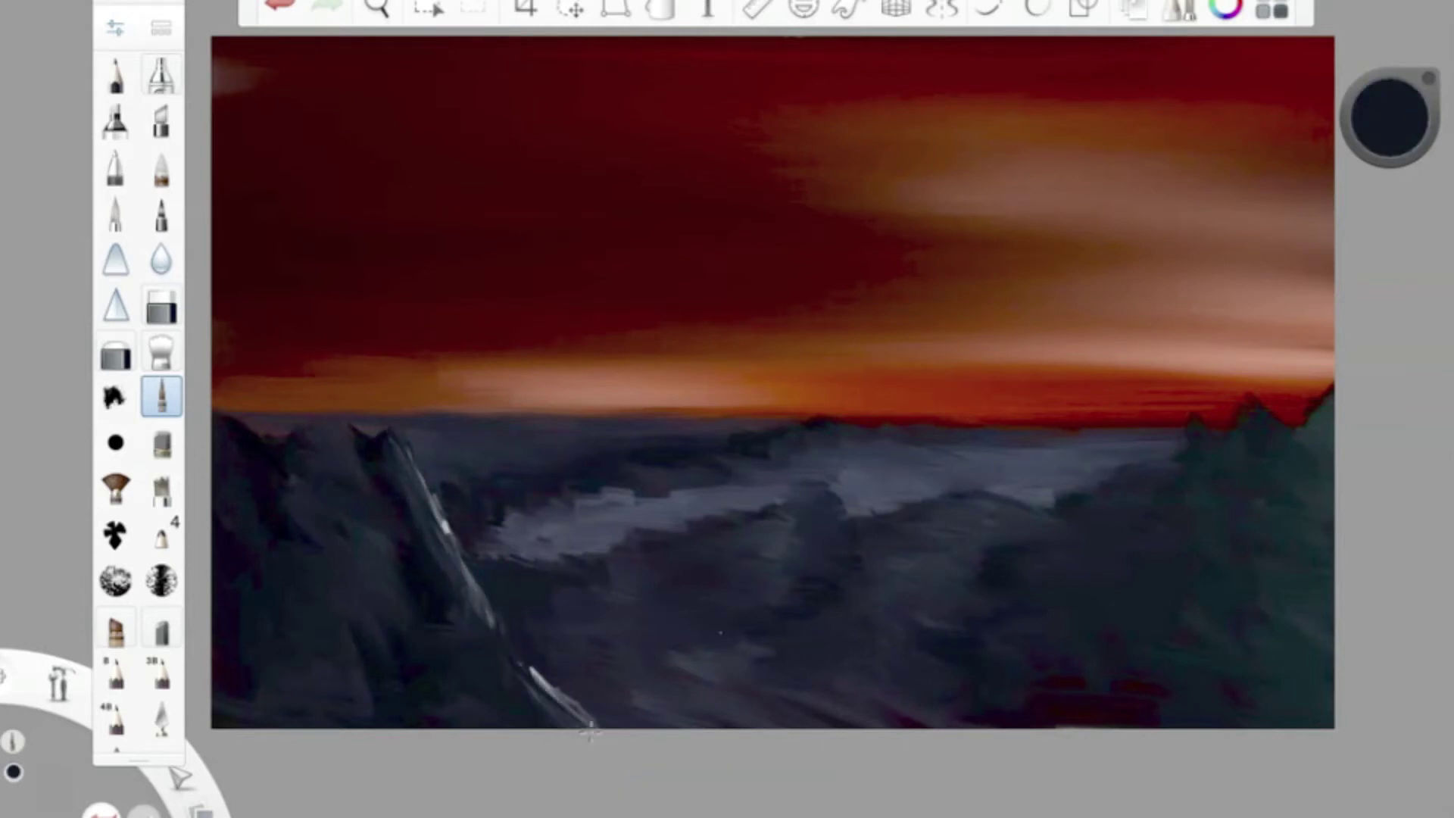
# - Thin the left ridge's pale highlight with darker strokes down to the mountain's foot
pyautogui.moveTo(450, 545); pyautogui.dragTo(424, 492)
pyautogui.moveTo(1390, 122); pyautogui.dragTo(1404, 146)
pyautogui.moveTo(518, 674); pyautogui.dragTo(565, 724)
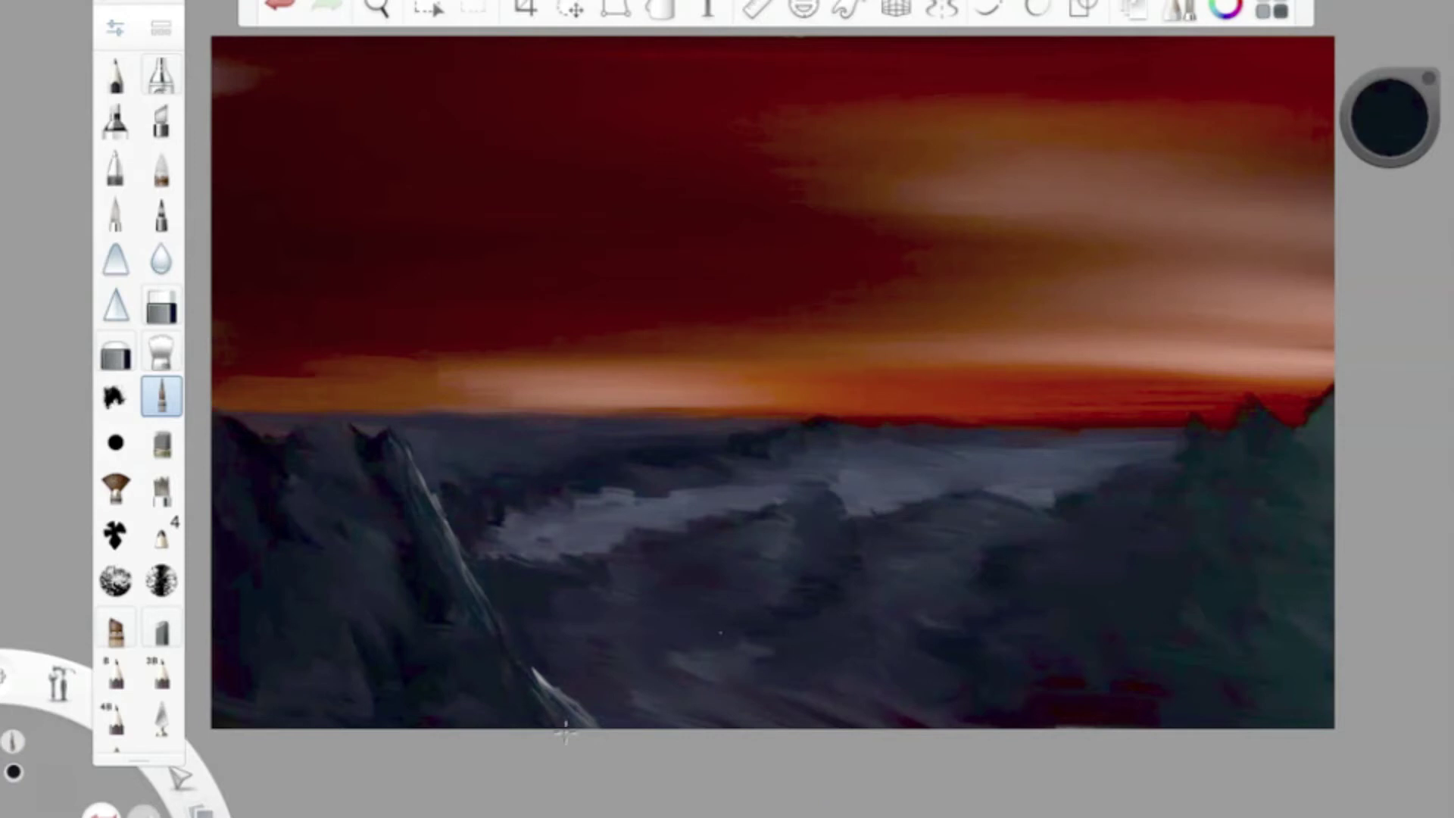
# - Add a darker green-black vertical shadow to the slope near the canvas's right edge
pyautogui.hotkey('ctrl', 'b')
pyautogui.hotkey('ctrl', 'b')
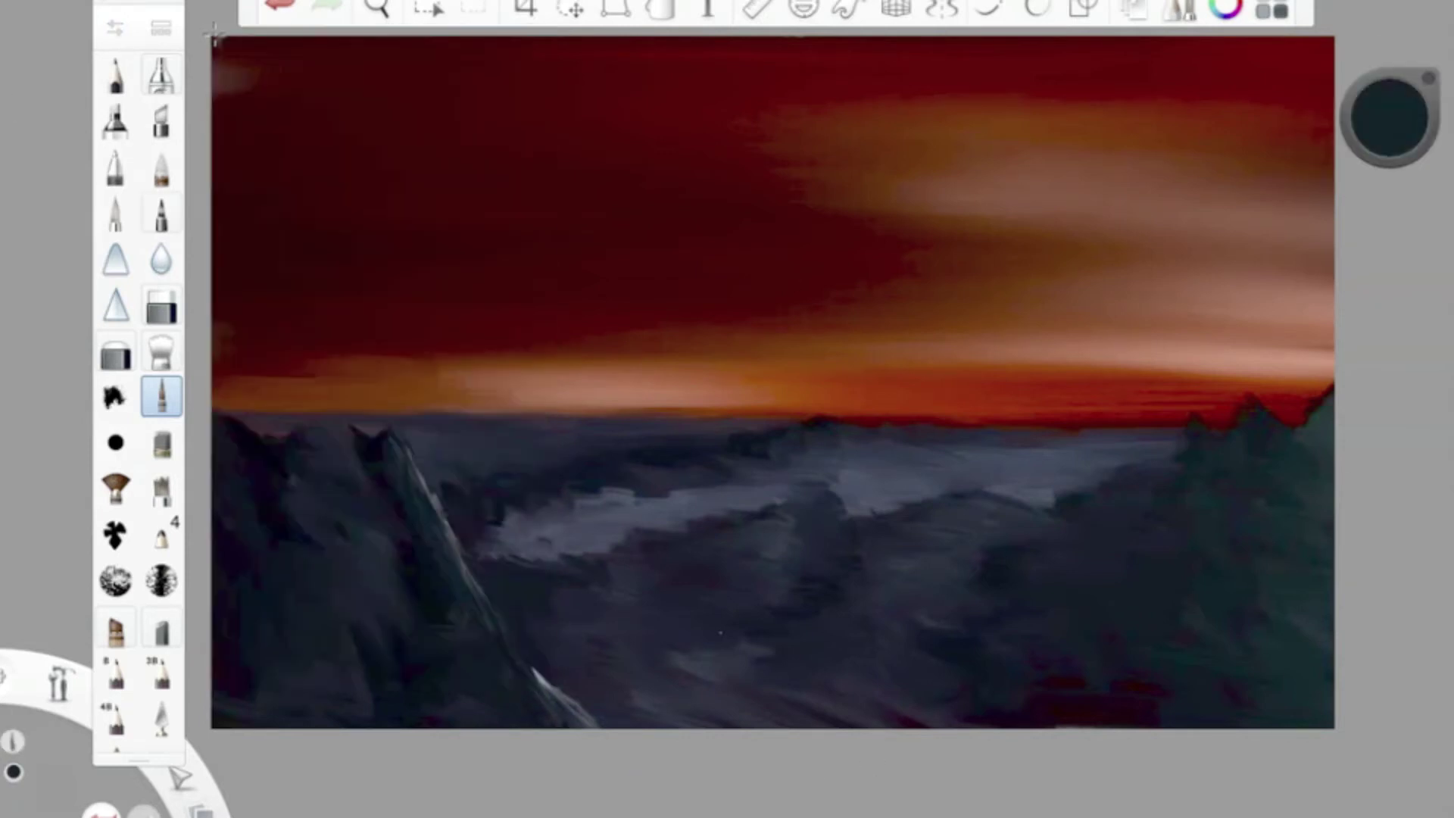
pyautogui.moveTo(1260, 440); pyautogui.dragTo(1276, 556)
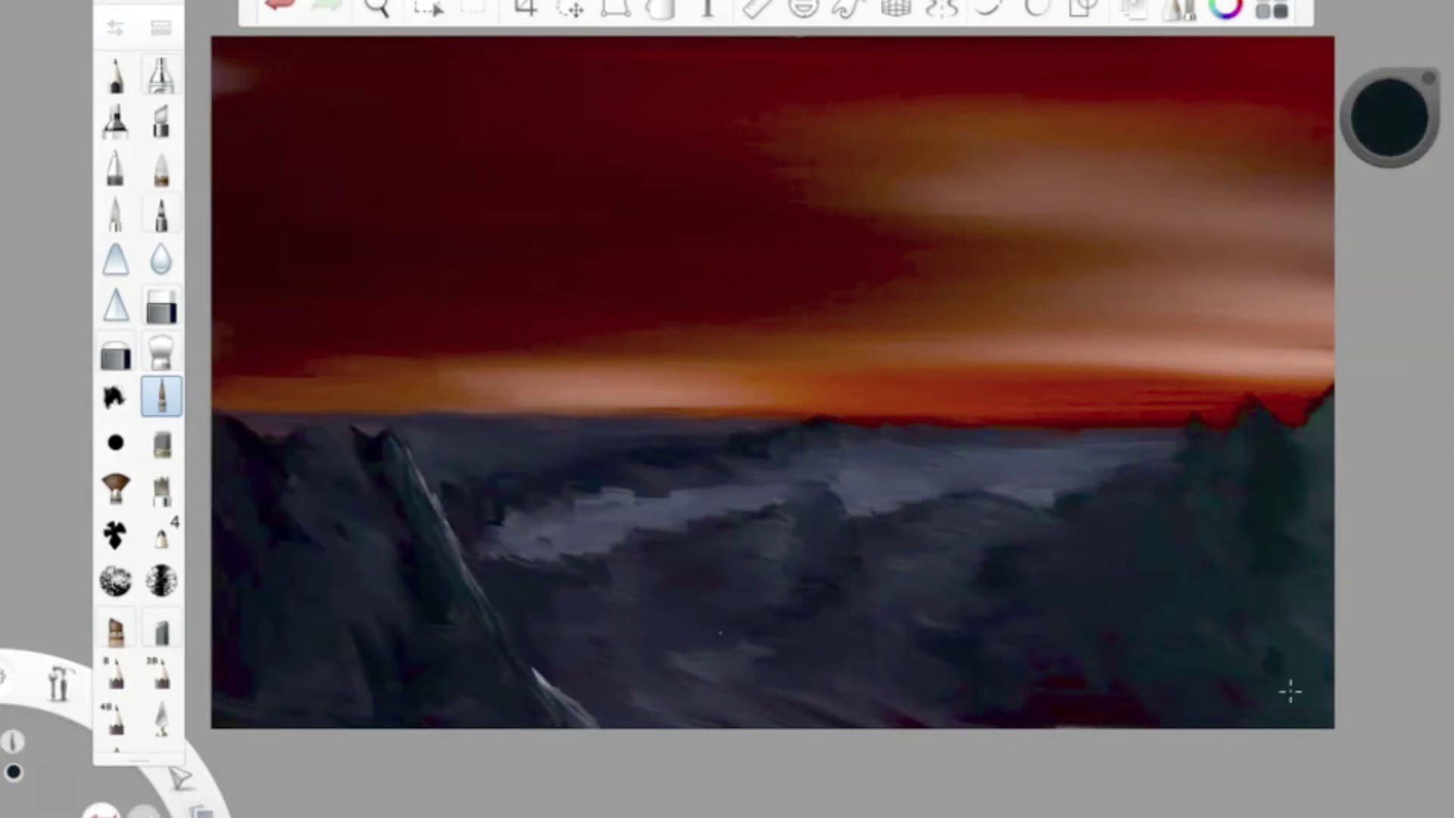
pyautogui.click(1390, 143)
pyautogui.click(1373, 150)
# - Outline a tall pointed peak in very dark red above the horizon, right of the canvas's centre
pyautogui.hotkey('ctrl', 'b')
pyautogui.click(219, 35)
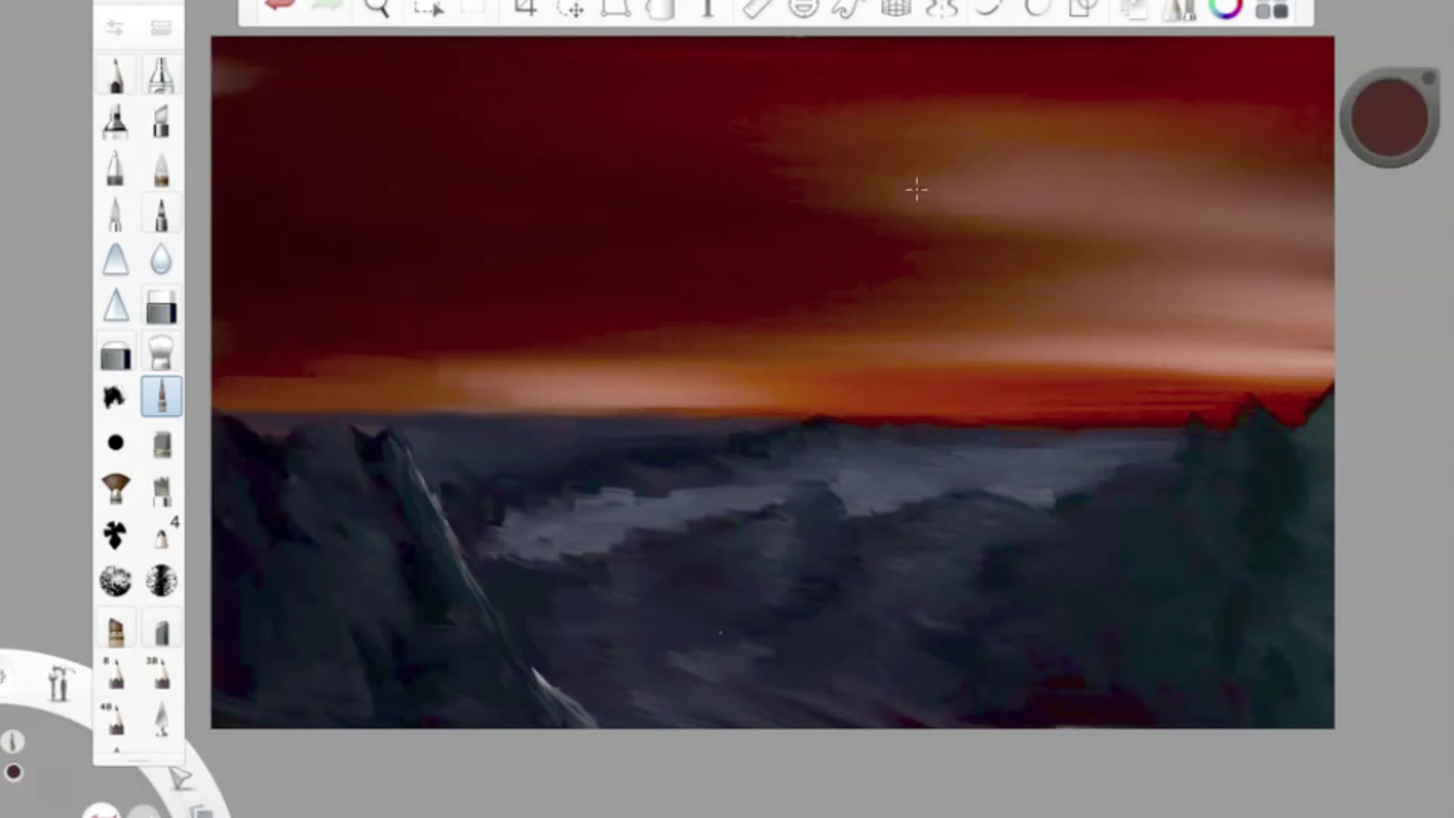
pyautogui.moveTo(1390, 121); pyautogui.dragTo(1389, 220)
pyautogui.moveTo(1182, 422)
pyautogui.mouseDown()
pyautogui.moveTo(1000, 221)
pyautogui.moveTo(905, 193)
pyautogui.mouseUp()
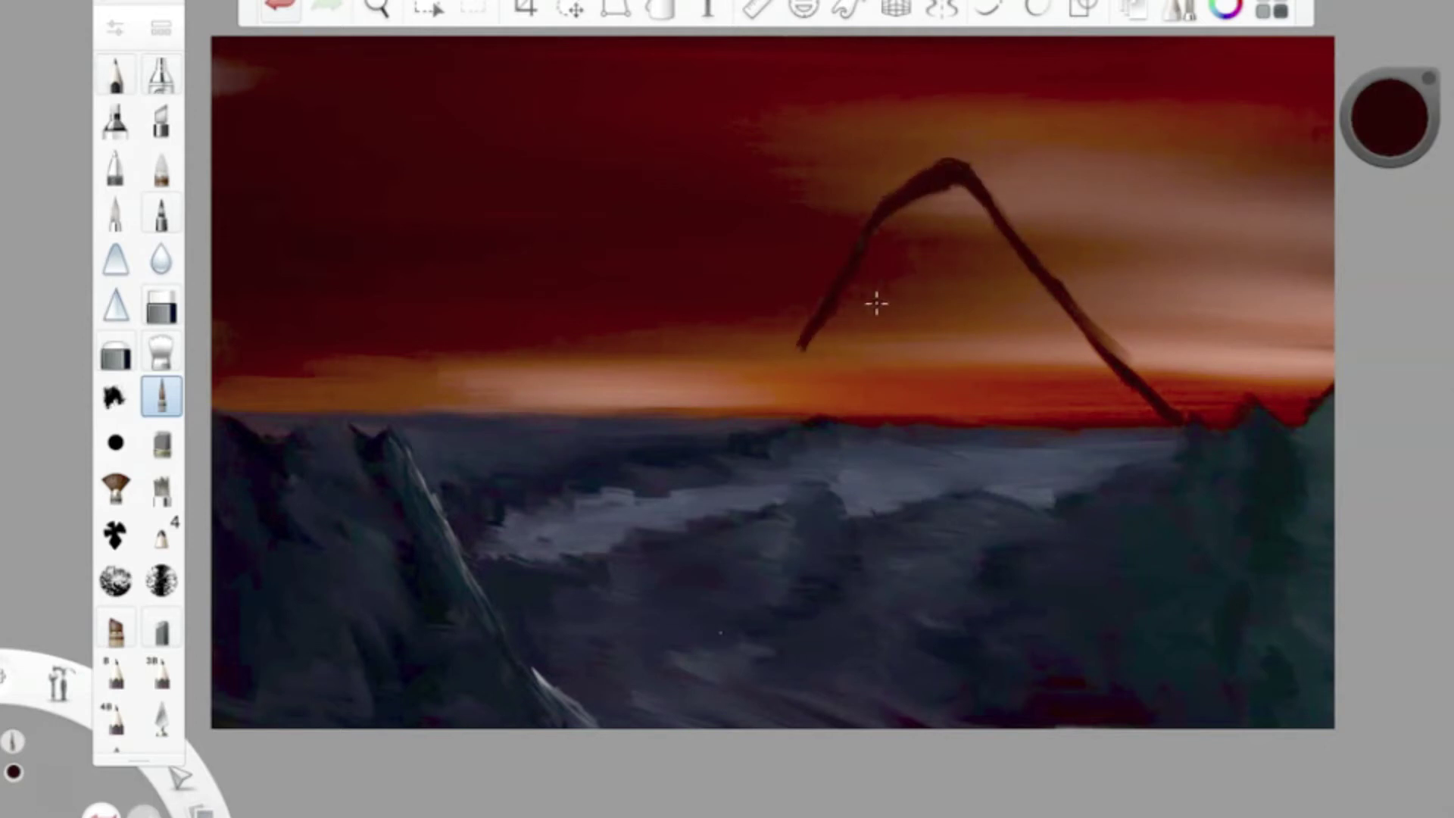
pyautogui.click(280, 8)
# - Complete the tall peak's left flank and fill its body with dark red-brown strokes
pyautogui.moveTo(1364, 133); pyautogui.dragTo(1315, 129)
pyautogui.moveTo(977, 212); pyautogui.dragTo(877, 255)
pyautogui.hotkey('ctrl', 'alt', 'b')
pyautogui.hotkey('ctrl', 'alt', 'b')
pyautogui.moveTo(848, 310)
pyautogui.mouseDown()
pyautogui.moveTo(1038, 283)
pyautogui.moveTo(893, 272)
pyautogui.moveTo(1032, 315)
pyautogui.moveTo(831, 325)
pyautogui.moveTo(753, 409)
pyautogui.mouseUp()
pyautogui.hotkey('ctrl', 'alt', 'b')
pyautogui.moveTo(1390, 121); pyautogui.dragTo(1398, 174)
pyautogui.hotkey('ctrl', 'alt', 'b')
pyautogui.moveTo(849, 288)
pyautogui.mouseDown()
pyautogui.moveTo(756, 412)
pyautogui.moveTo(843, 302)
pyautogui.moveTo(907, 323)
pyautogui.mouseUp()
pyautogui.moveTo(956, 237)
pyautogui.mouseDown()
pyautogui.moveTo(1127, 397)
pyautogui.moveTo(974, 266)
pyautogui.moveTo(903, 328)
pyautogui.mouseUp()
pyautogui.moveTo(909, 322)
pyautogui.mouseDown()
pyautogui.moveTo(928, 220)
pyautogui.moveTo(962, 351)
pyautogui.moveTo(821, 383)
pyautogui.moveTo(1149, 419)
pyautogui.moveTo(935, 344)
pyautogui.moveTo(987, 328)
pyautogui.moveTo(885, 371)
pyautogui.moveTo(865, 291)
pyautogui.mouseUp()
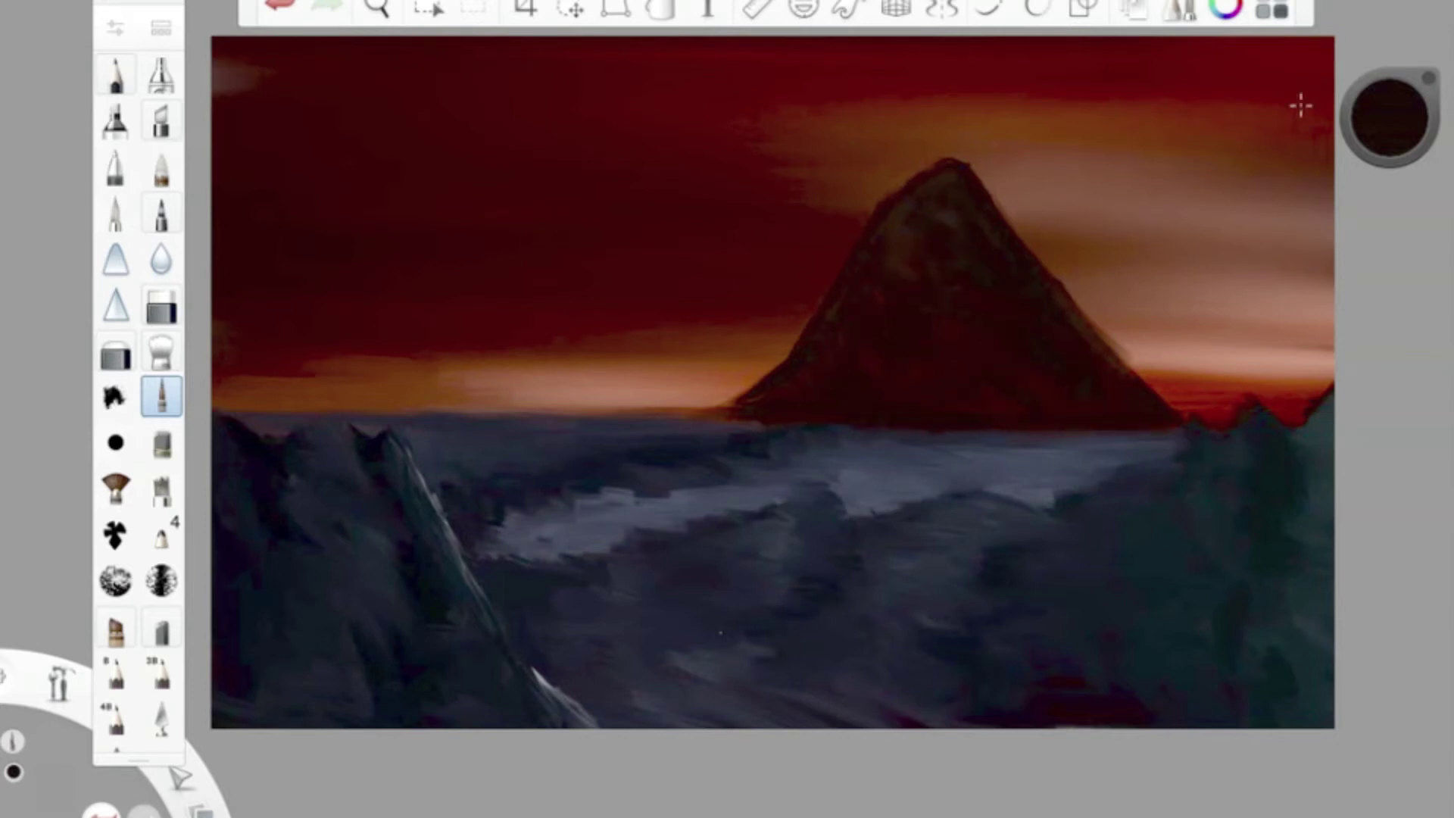
# - Shade the tall peak's flanks and base with muted grey-brown strokes
pyautogui.keyDown('alt'); pyautogui.click(1003, 412); pyautogui.keyUp('alt')
pyautogui.moveTo(1003, 412)
pyautogui.mouseDown()
pyautogui.moveTo(796, 425)
pyautogui.moveTo(853, 399)
pyautogui.moveTo(974, 441)
pyautogui.mouseUp()
pyautogui.moveTo(1390, 118)
pyautogui.mouseDown()
pyautogui.moveTo(1363, 121)
pyautogui.moveTo(1363, 144)
pyautogui.mouseUp()
pyautogui.moveTo(899, 208)
pyautogui.mouseDown()
pyautogui.moveTo(860, 285)
pyautogui.moveTo(857, 341)
pyautogui.mouseUp()
pyautogui.moveTo(792, 382); pyautogui.dragTo(1137, 394)
pyautogui.moveTo(967, 214); pyautogui.dragTo(1065, 318)
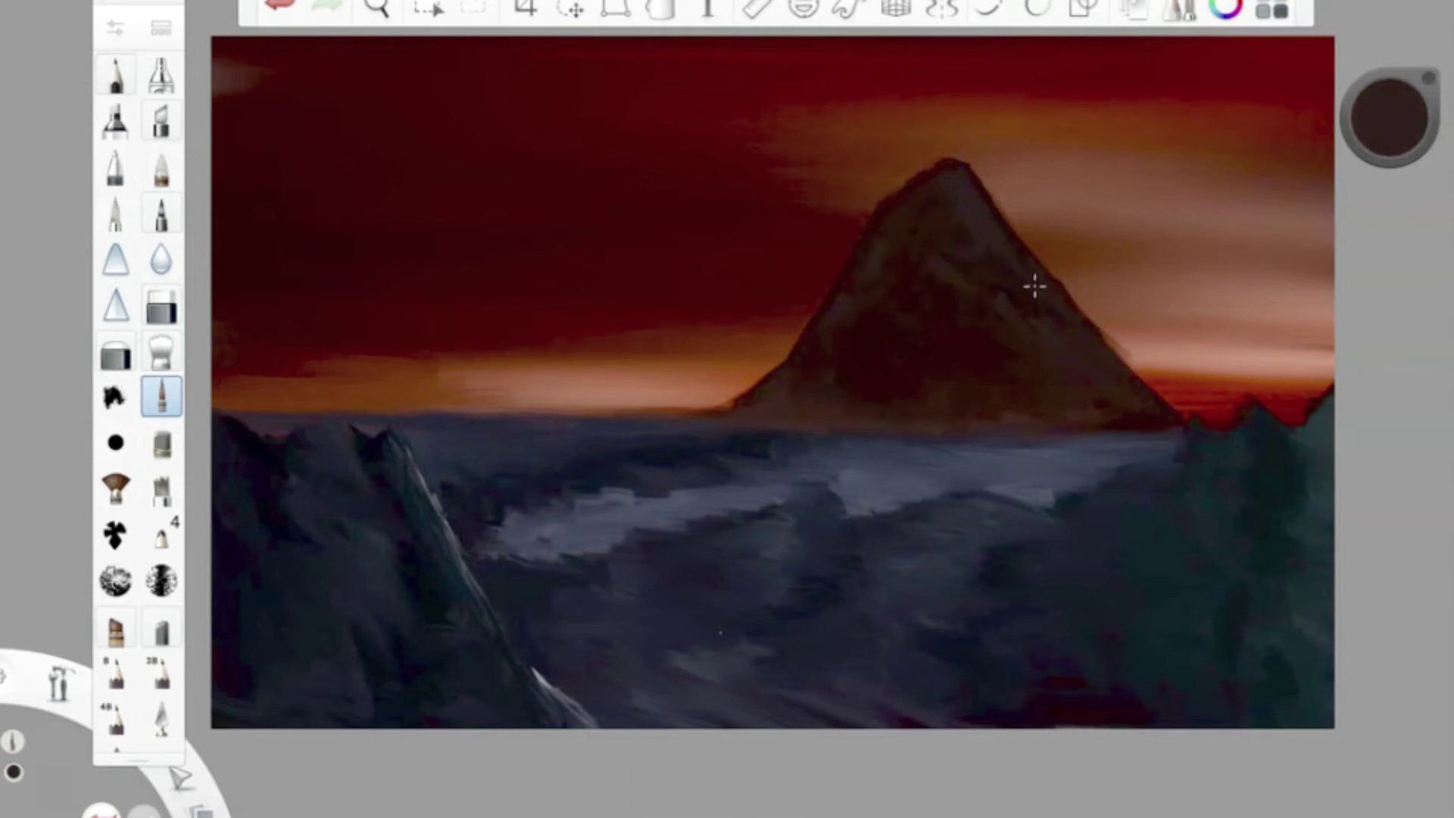
# - Blend the tall peak's base into the horizon with colours sampled from its lower edge
pyautogui.keyDown('alt'); pyautogui.click(850, 425); pyautogui.keyUp('alt')
pyautogui.moveTo(1159, 413)
pyautogui.mouseDown()
pyautogui.moveTo(1049, 402)
pyautogui.moveTo(972, 432)
pyautogui.moveTo(856, 399)
pyautogui.moveTo(748, 414)
pyautogui.moveTo(1138, 442)
pyautogui.moveTo(1143, 396)
pyautogui.mouseUp()
pyautogui.keyDown('alt'); pyautogui.click(822, 382); pyautogui.keyUp('alt')
pyautogui.moveTo(780, 402); pyautogui.dragTo(1100, 378)
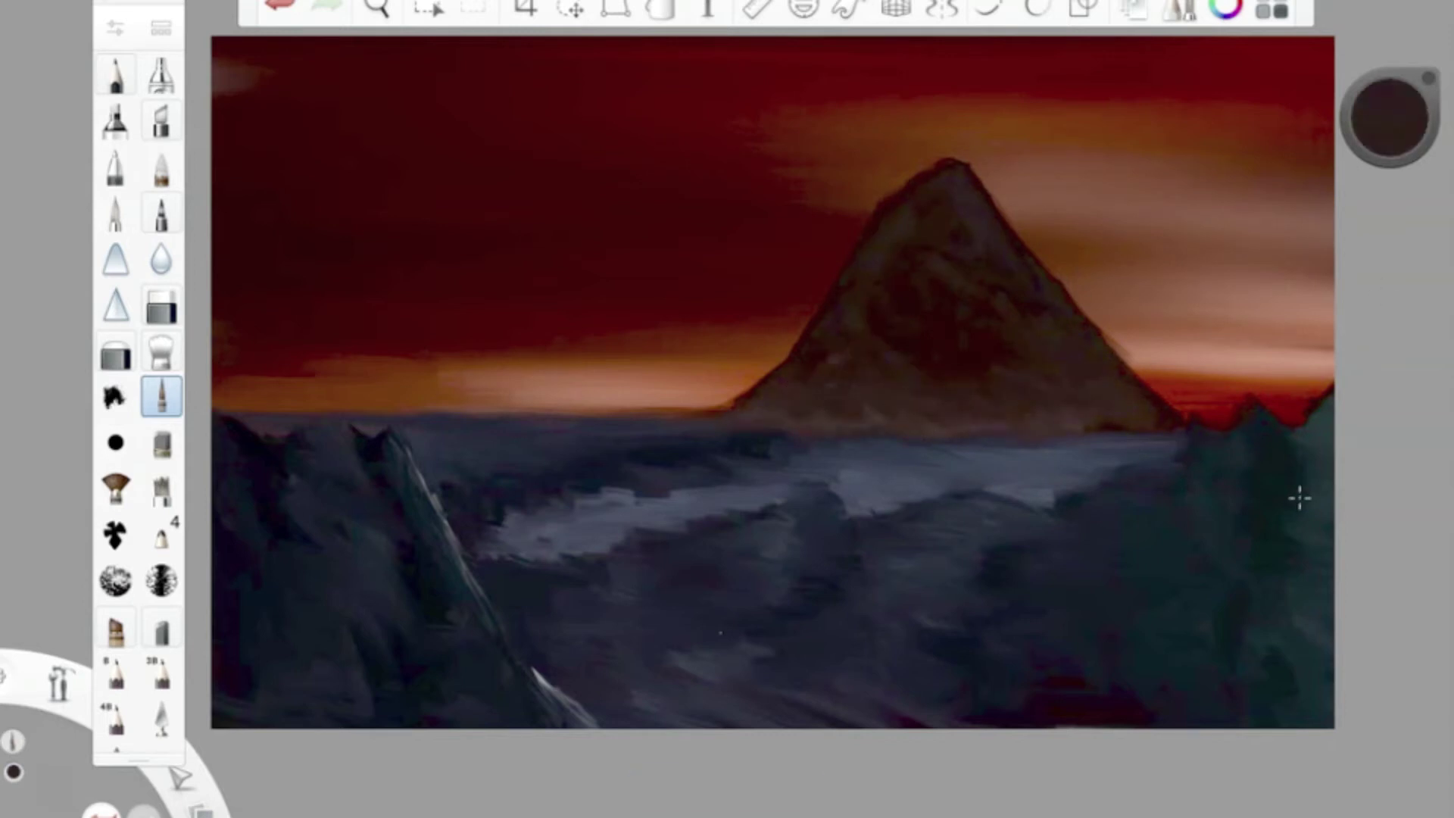
# - Brush light salmon-orange sampled from the sky beside the tall peak's right foot and into clouds on its left
pyautogui.keyDown('alt'); pyautogui.click(1211, 360); pyautogui.keyUp('alt')
pyautogui.moveTo(1151, 375)
pyautogui.mouseDown()
pyautogui.moveTo(1295, 410)
pyautogui.moveTo(1242, 364)
pyautogui.mouseUp()
pyautogui.moveTo(649, 389); pyautogui.dragTo(781, 371)
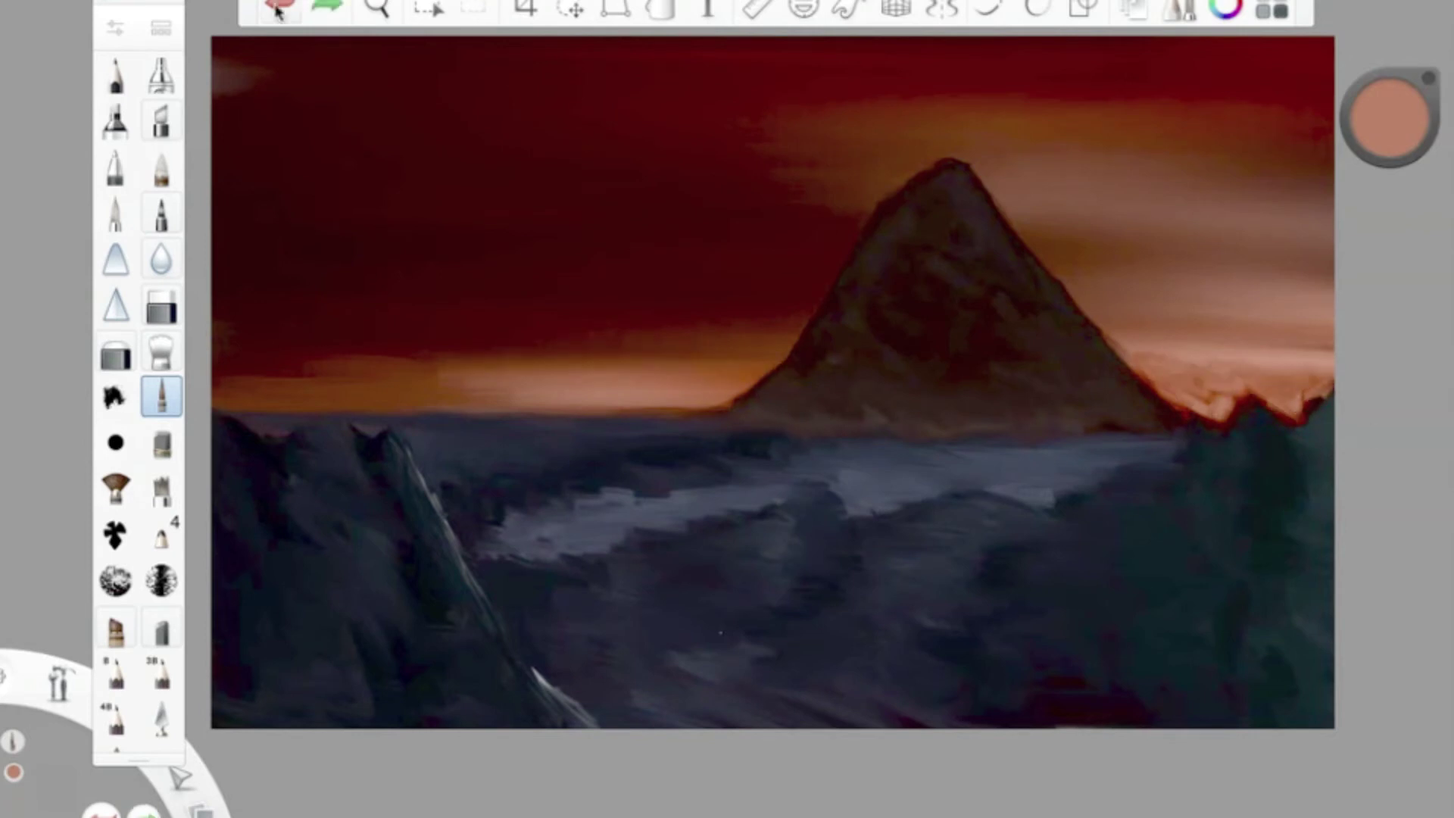
pyautogui.moveTo(409, 356); pyautogui.dragTo(693, 333)
# - Change the paint colour to black and open the Small Rigger's brush settings
pyautogui.moveTo(1391, 117); pyautogui.dragTo(1389, 490)
pyautogui.doubleClick(161, 395)
pyautogui.click(561, 262)
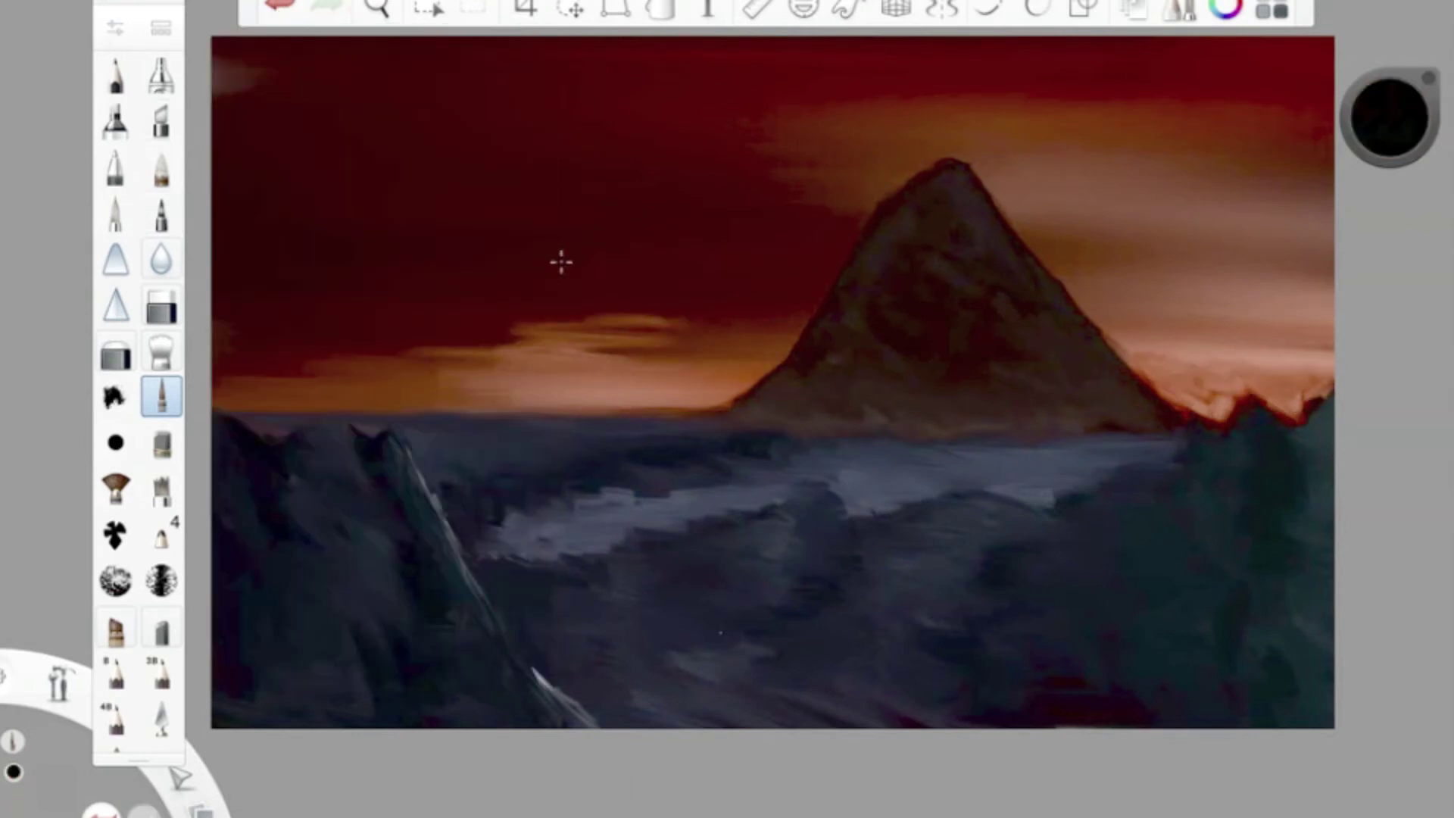
pyautogui.moveTo(540, 310)
pyautogui.mouseDown()
pyautogui.moveTo(573, 403)
pyautogui.moveTo(535, 396)
pyautogui.moveTo(573, 406)
pyautogui.mouseUp()
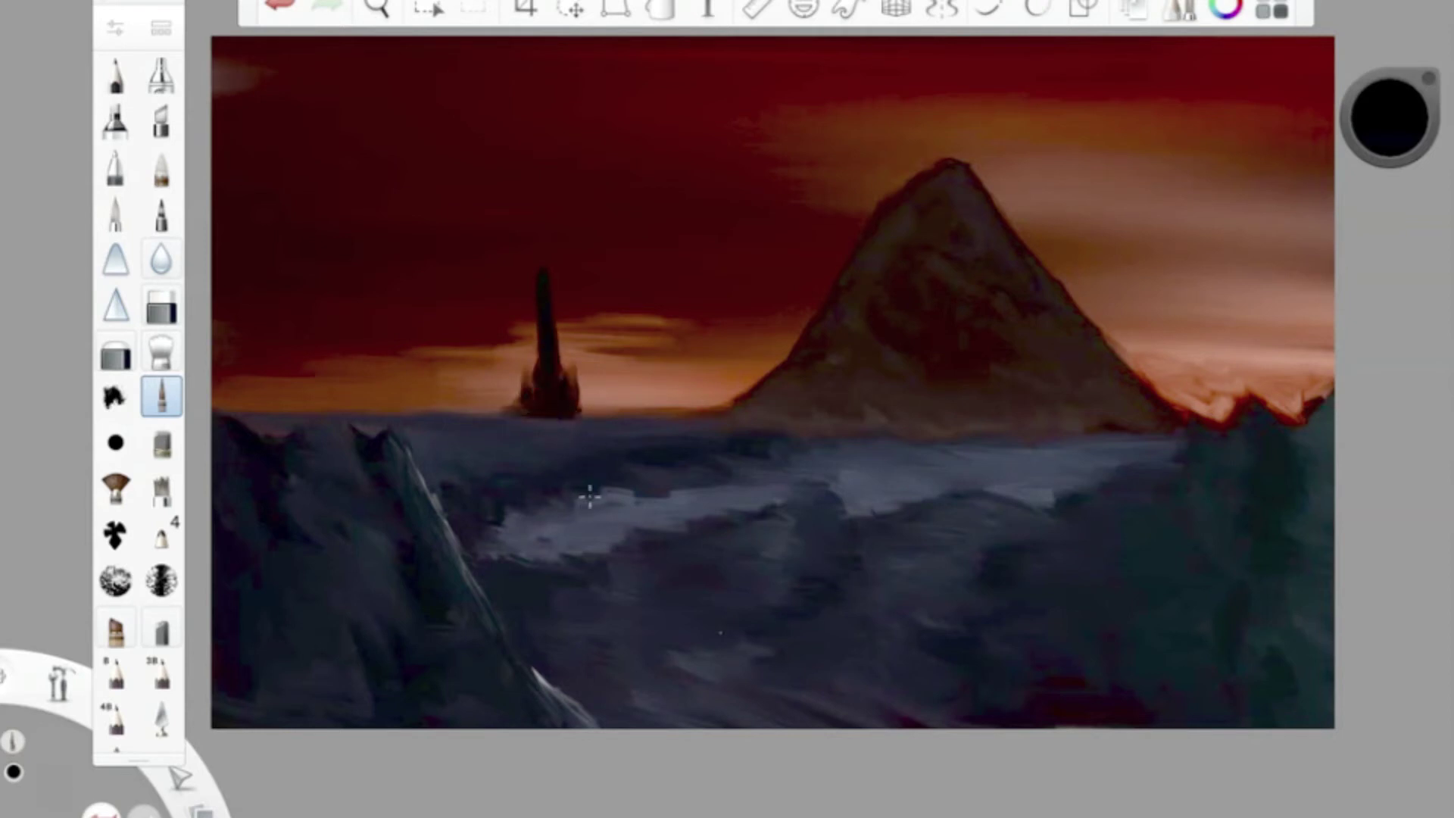
pyautogui.keyDown('alt'); pyautogui.click(537, 346); pyautogui.keyUp('alt')
pyautogui.click(285, 10)
pyautogui.hotkey('ctrl', 'z')
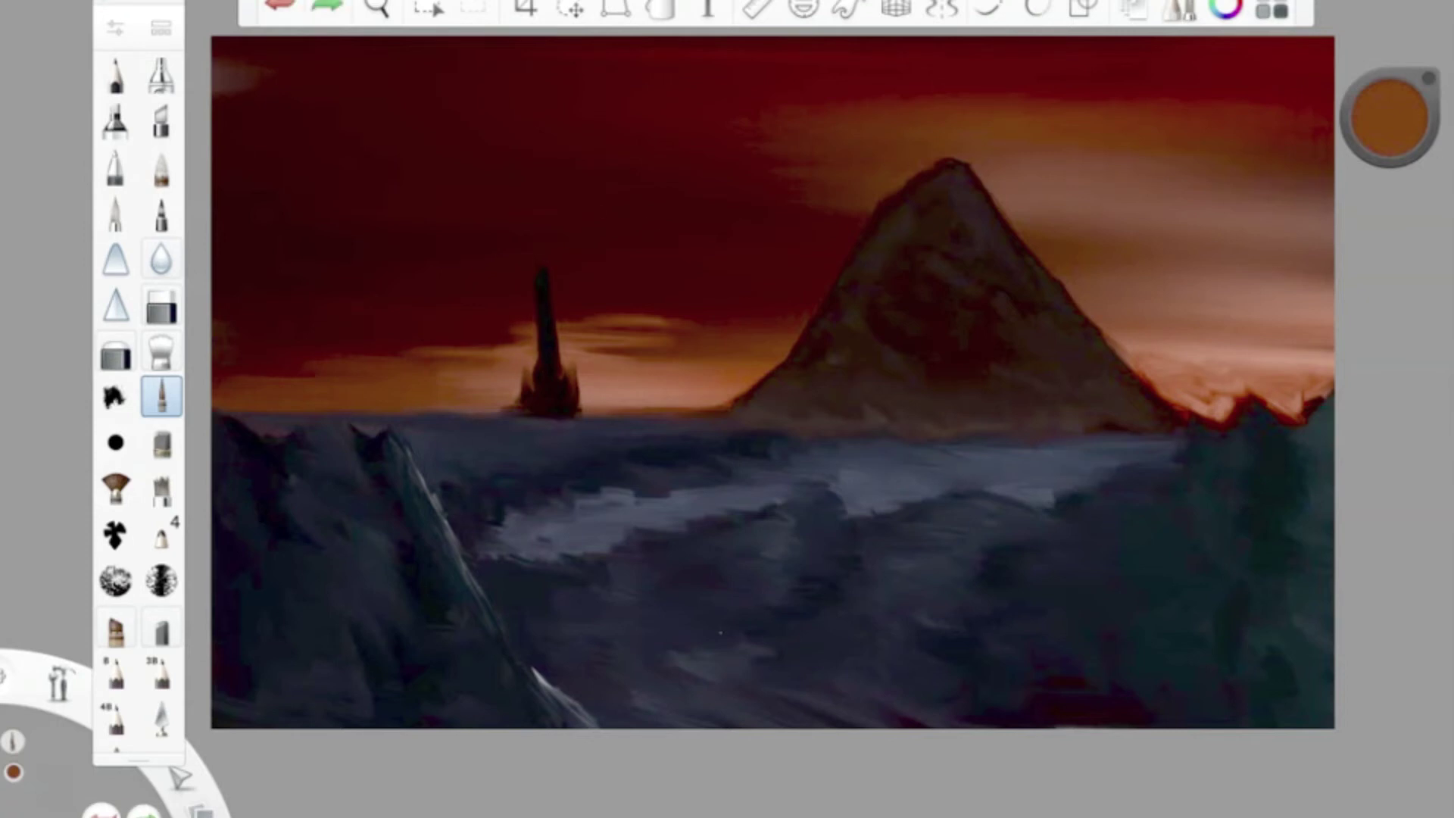
pyautogui.hotkey('ctrl', 'z')
pyautogui.hotkey('ctrl', 'z')
pyautogui.hotkey('ctrl', 'z')
pyautogui.hotkey('ctrl', 'z')
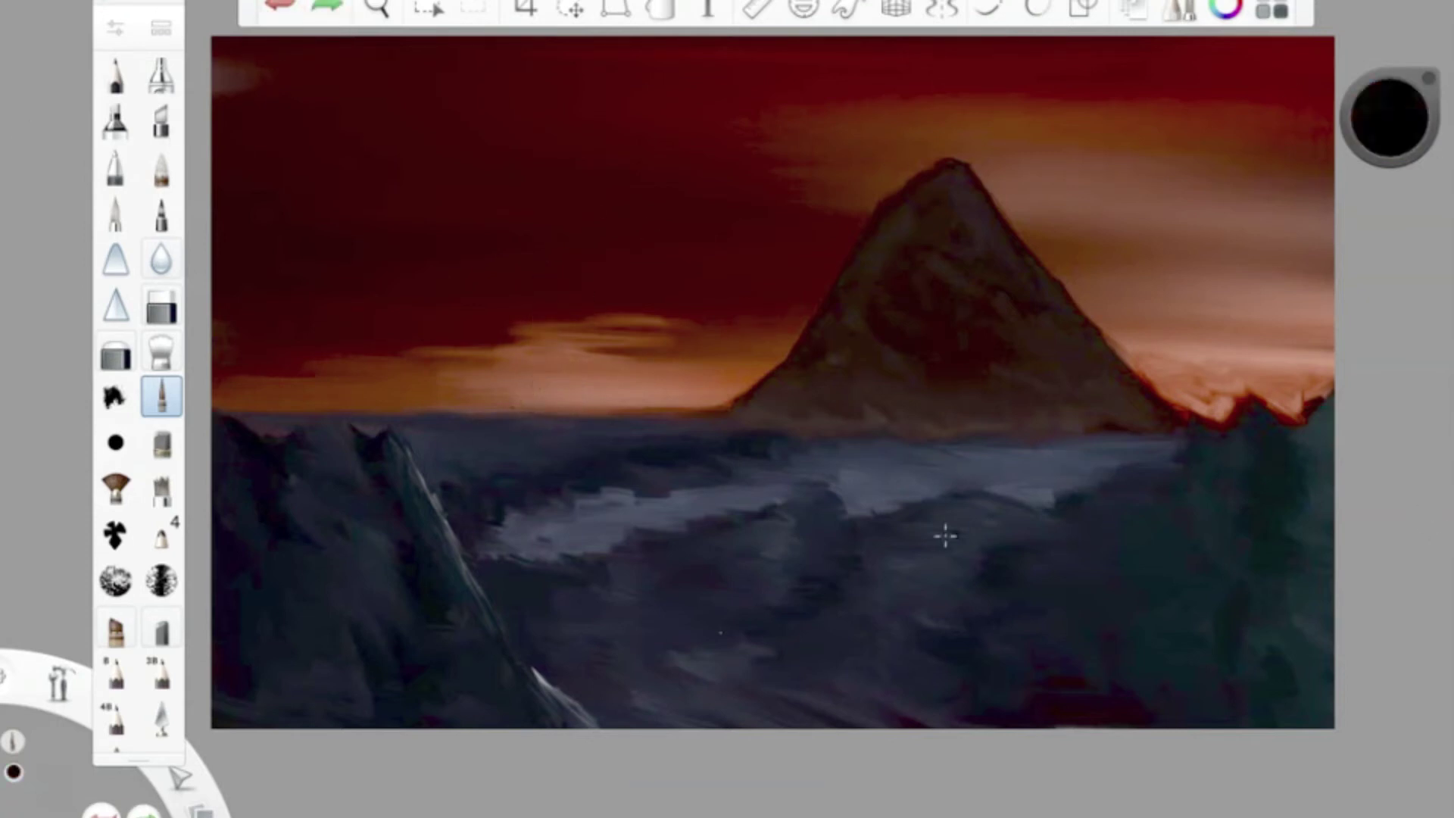
pyautogui.moveTo(538, 392)
pyautogui.mouseDown()
pyautogui.moveTo(510, 408)
pyautogui.moveTo(536, 390)
pyautogui.moveTo(529, 292)
pyautogui.mouseUp()
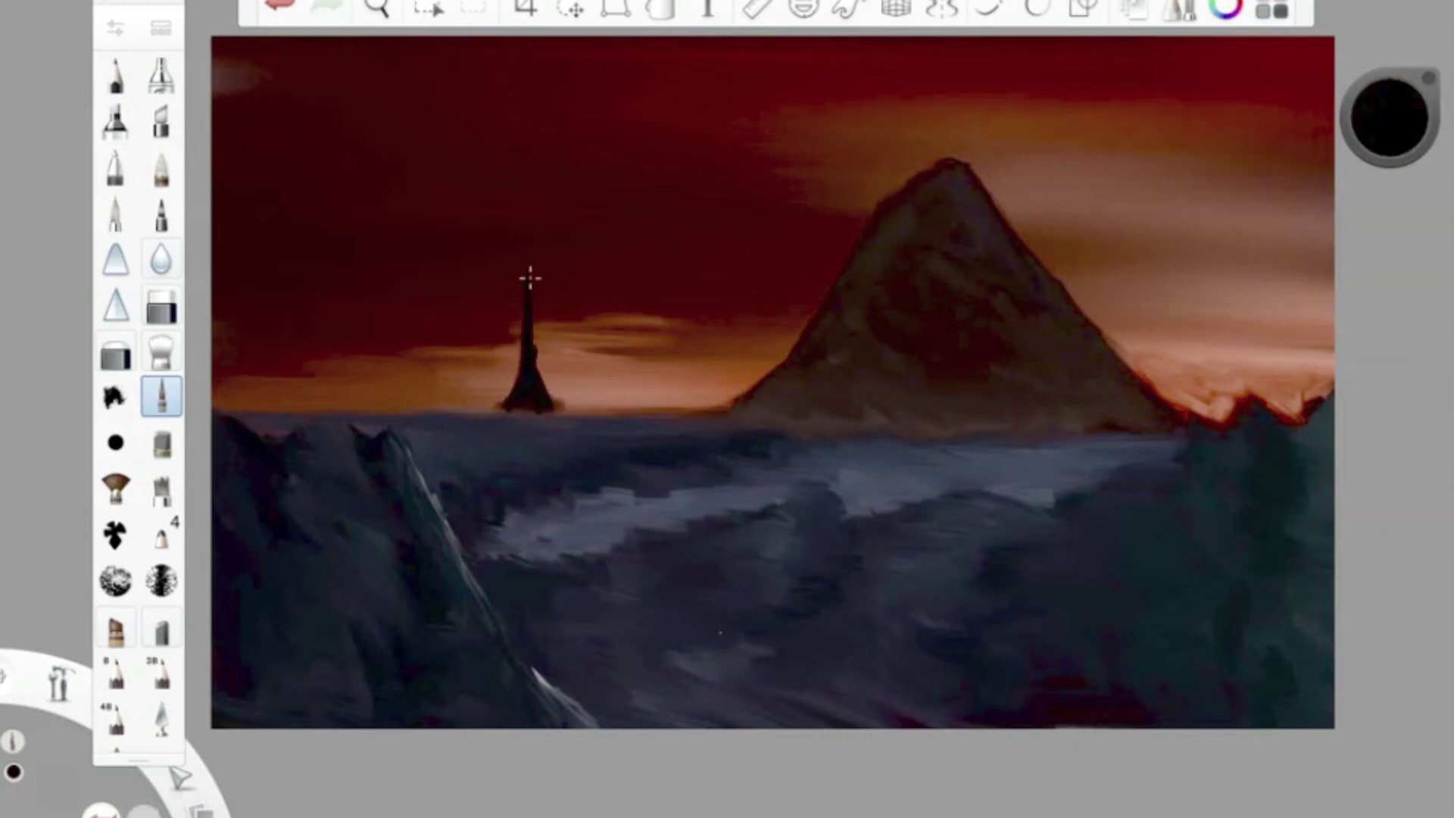
pyautogui.hotkey('ctrl', 'z')
# - Paint a slender black tower with a jagged rocky base on the horizon left of the tall peak
pyautogui.hotkey('ctrl', 'b')
pyautogui.hotkey('ctrl', 'b')
pyautogui.moveTo(523, 413)
pyautogui.mouseDown()
pyautogui.moveTo(553, 409)
pyautogui.moveTo(511, 368)
pyautogui.mouseUp()
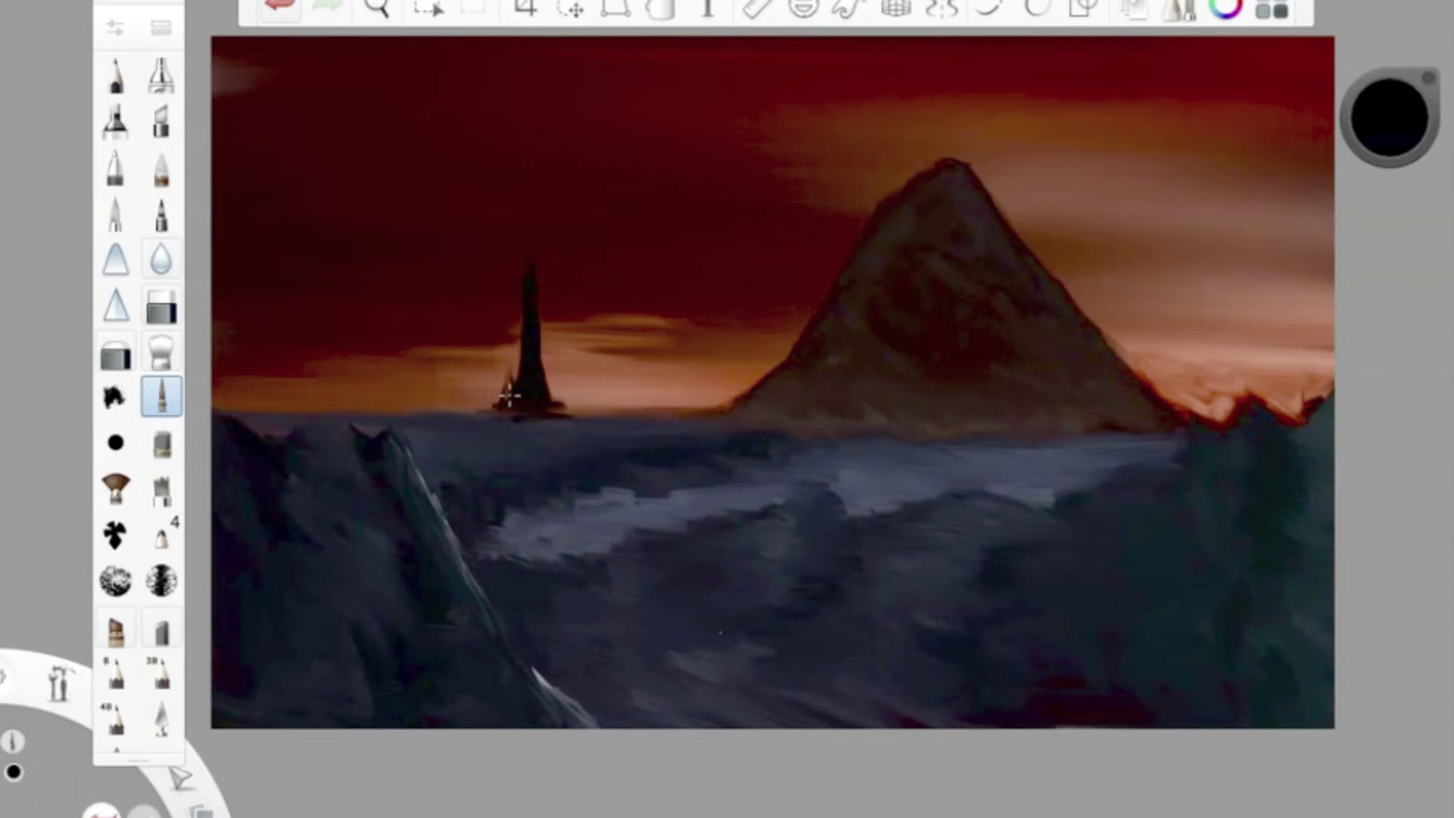
# - Add a glowing orange light at the tower's top with the Airbrush
pyautogui.click(1391, 117)
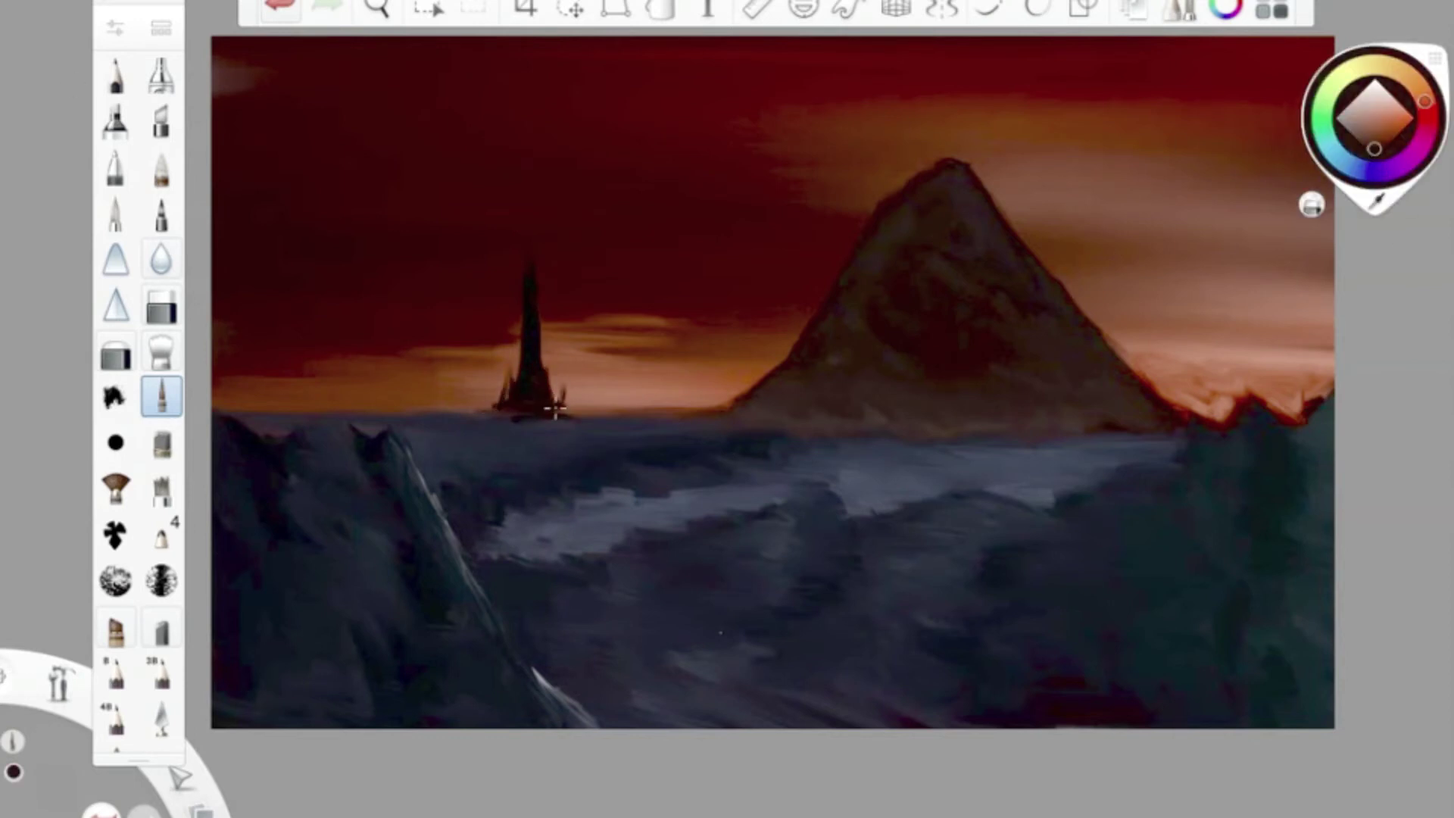
pyautogui.click(1423, 82)
pyautogui.click(1409, 117)
pyautogui.click(530, 250)
pyautogui.click(161, 75)
pyautogui.hotkey('ctrl', 'b')
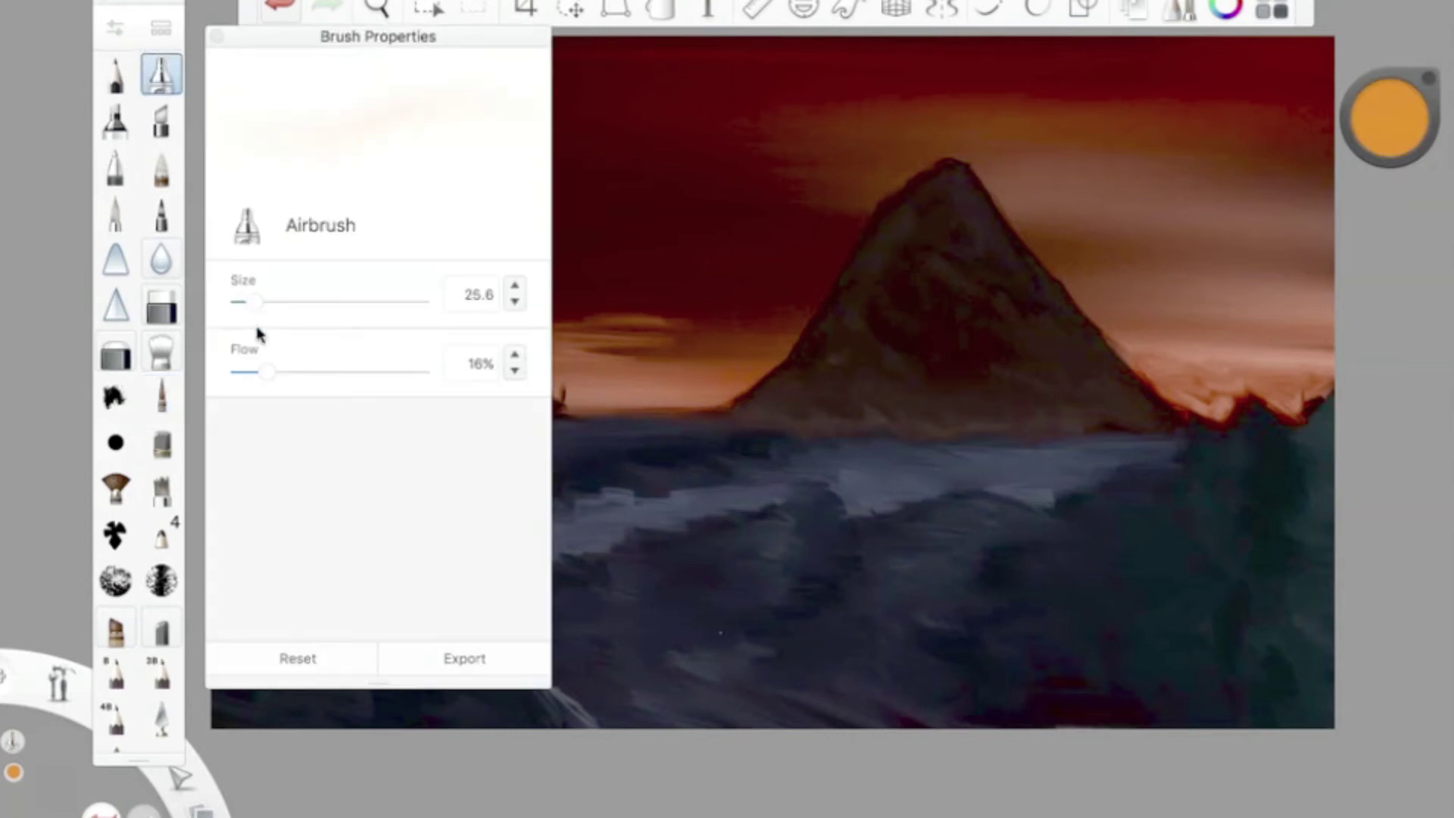
pyautogui.hotkey('ctrl', 'b')
pyautogui.click(1390, 118)
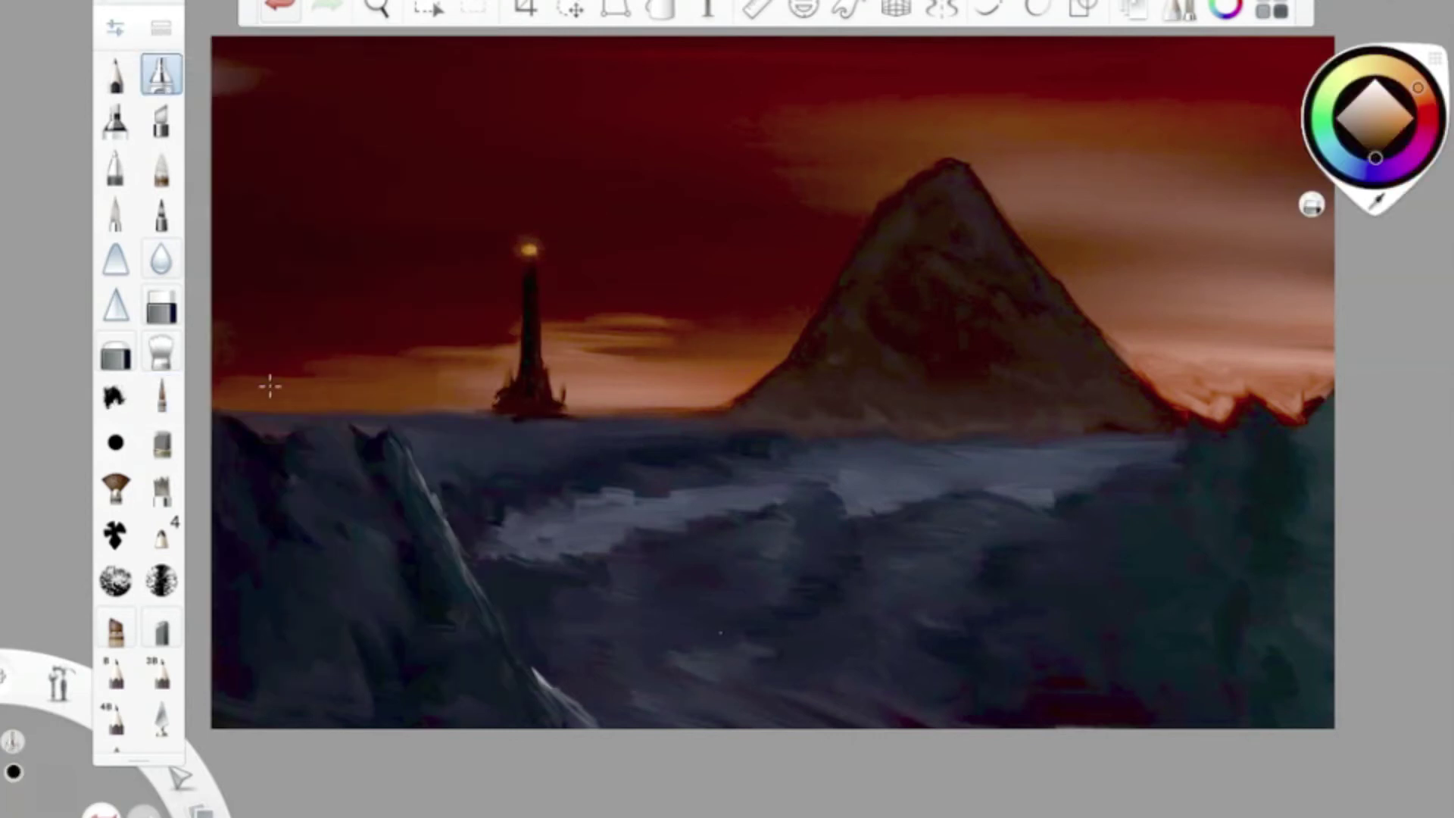
# - Dab a bright pale-orange core into the tower's light with the Small Rigger
pyautogui.click(162, 396)
pyautogui.click(1382, 106)
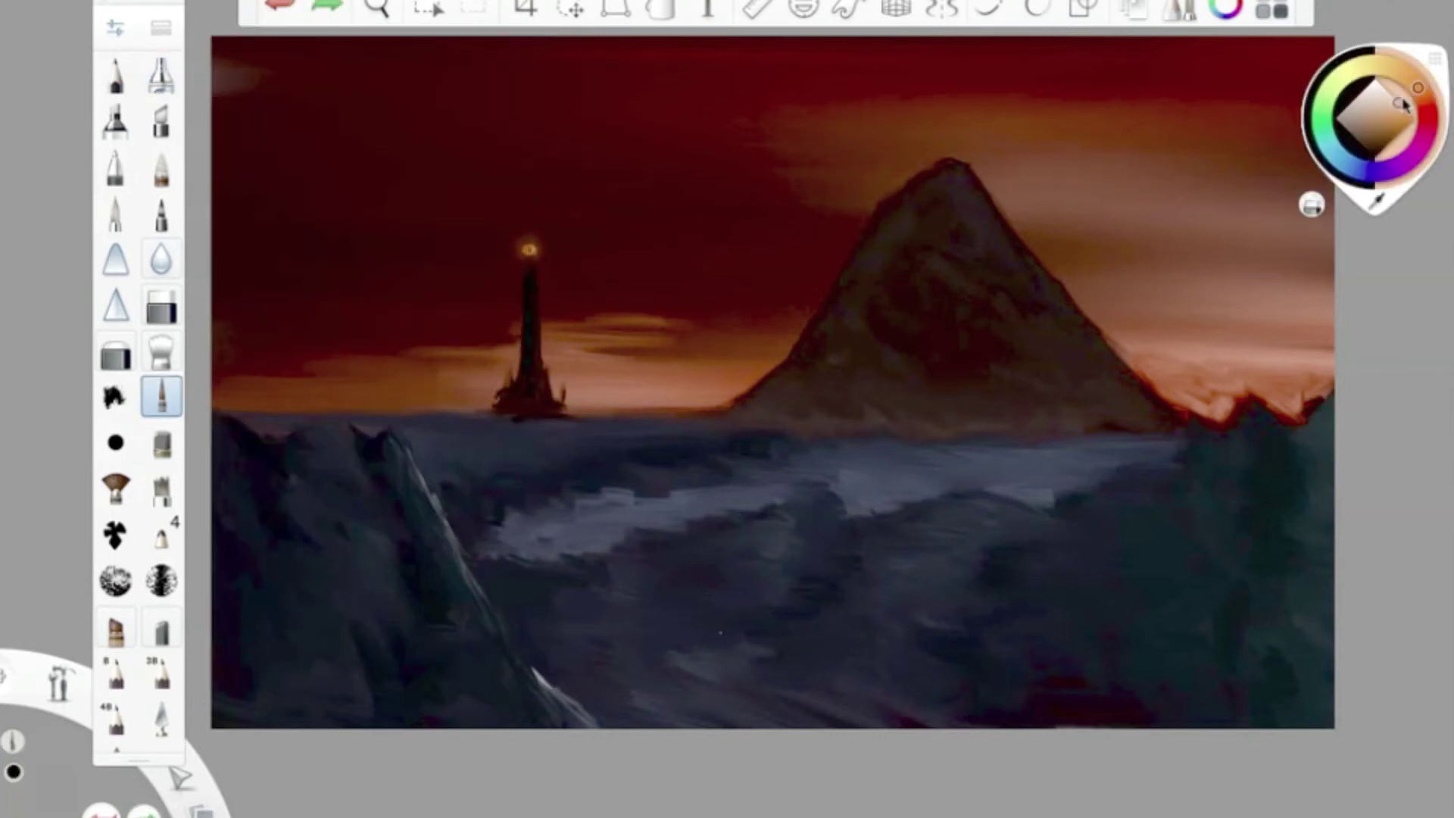
pyautogui.click(528, 249)
pyautogui.press('c')
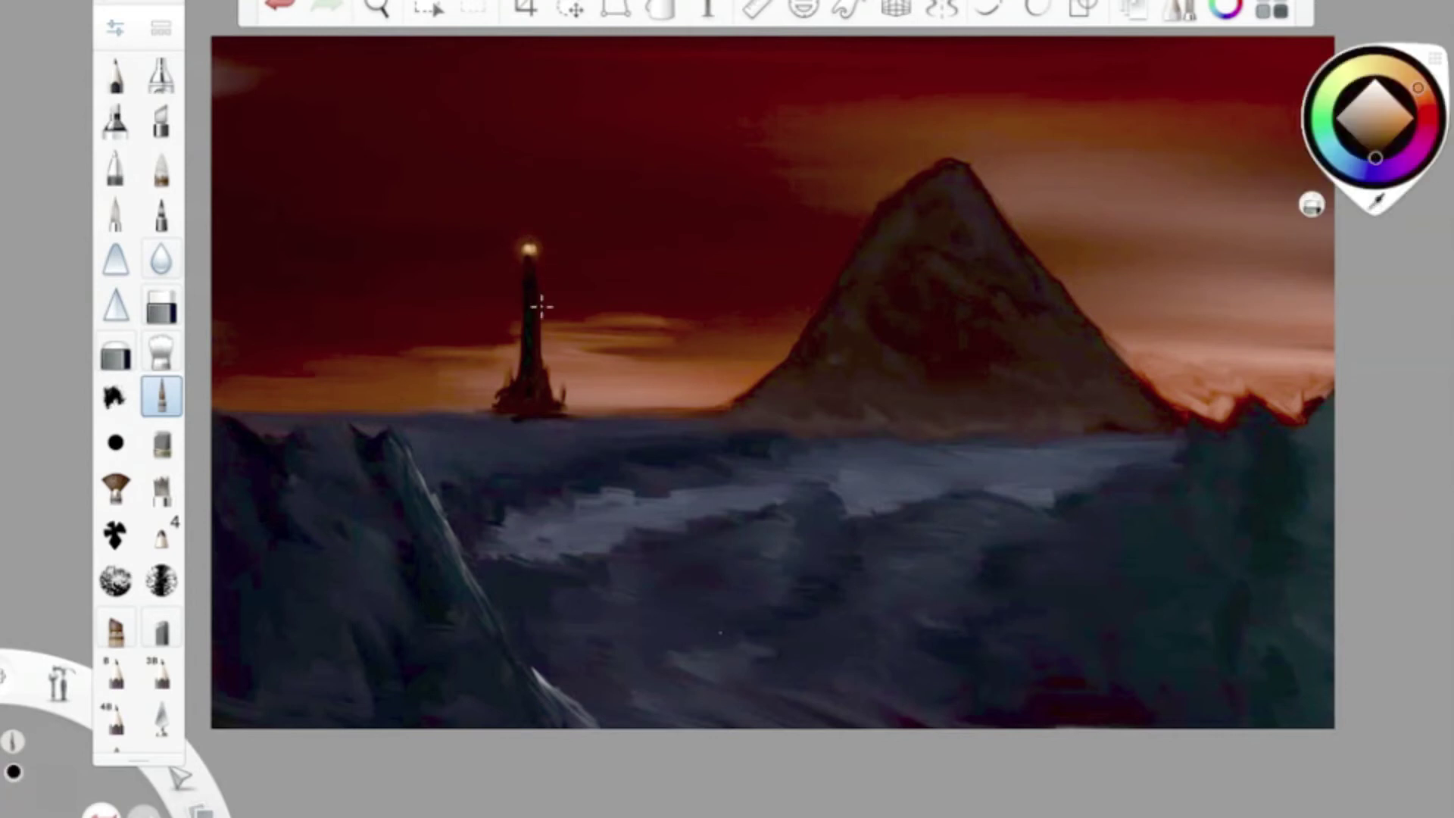
# - Paint small dark bird shapes in the sky just right of the tower
pyautogui.click(161, 395)
pyautogui.click(573, 375)
pyautogui.press('c')
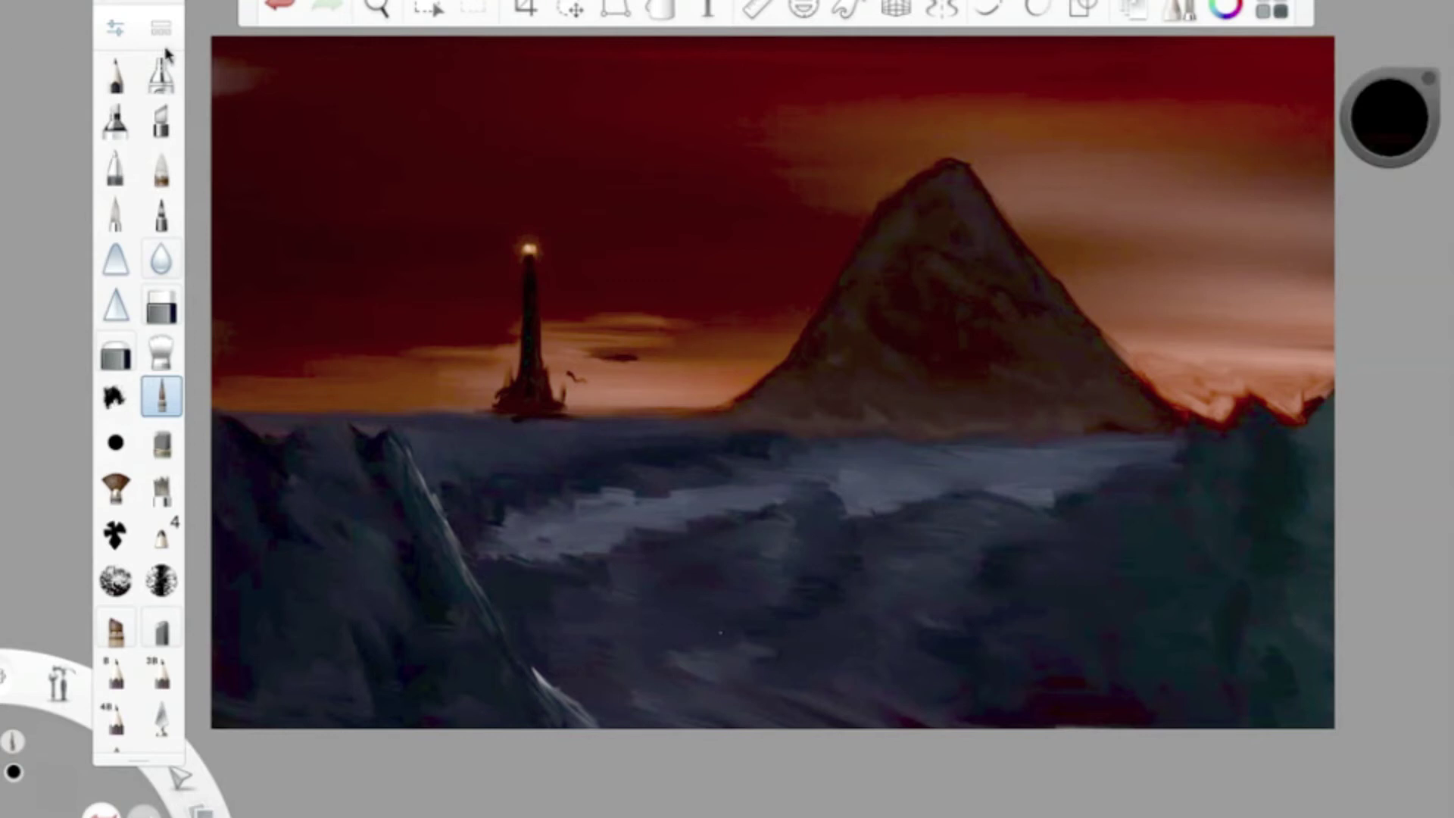
# - Repaint the tall peak's faces with dark grey-brown Small Rigger strokes
pyautogui.click(1385, 157)
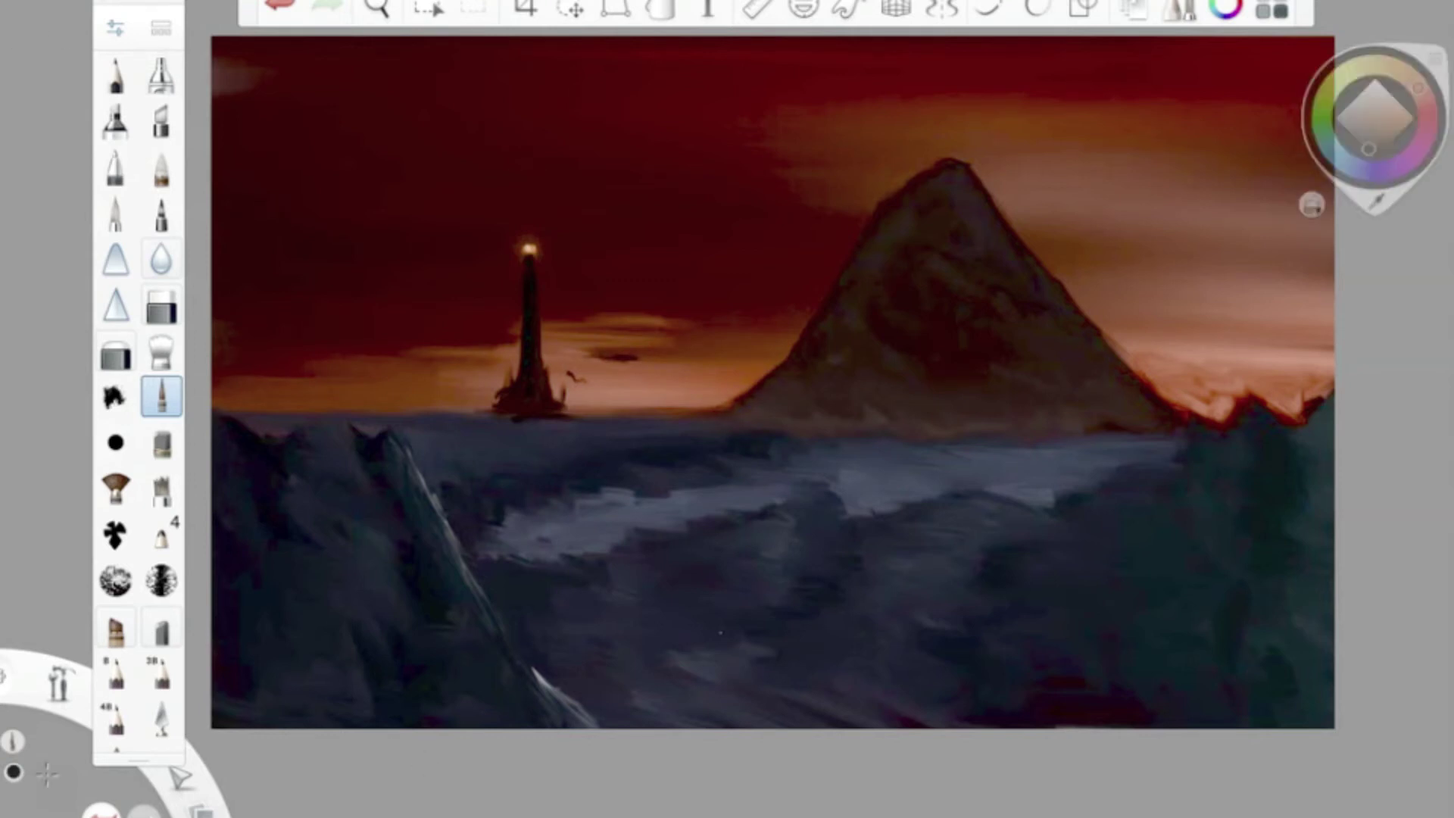
pyautogui.moveTo(1393, 113); pyautogui.dragTo(1389, 91)
pyautogui.doubleClick(162, 396)
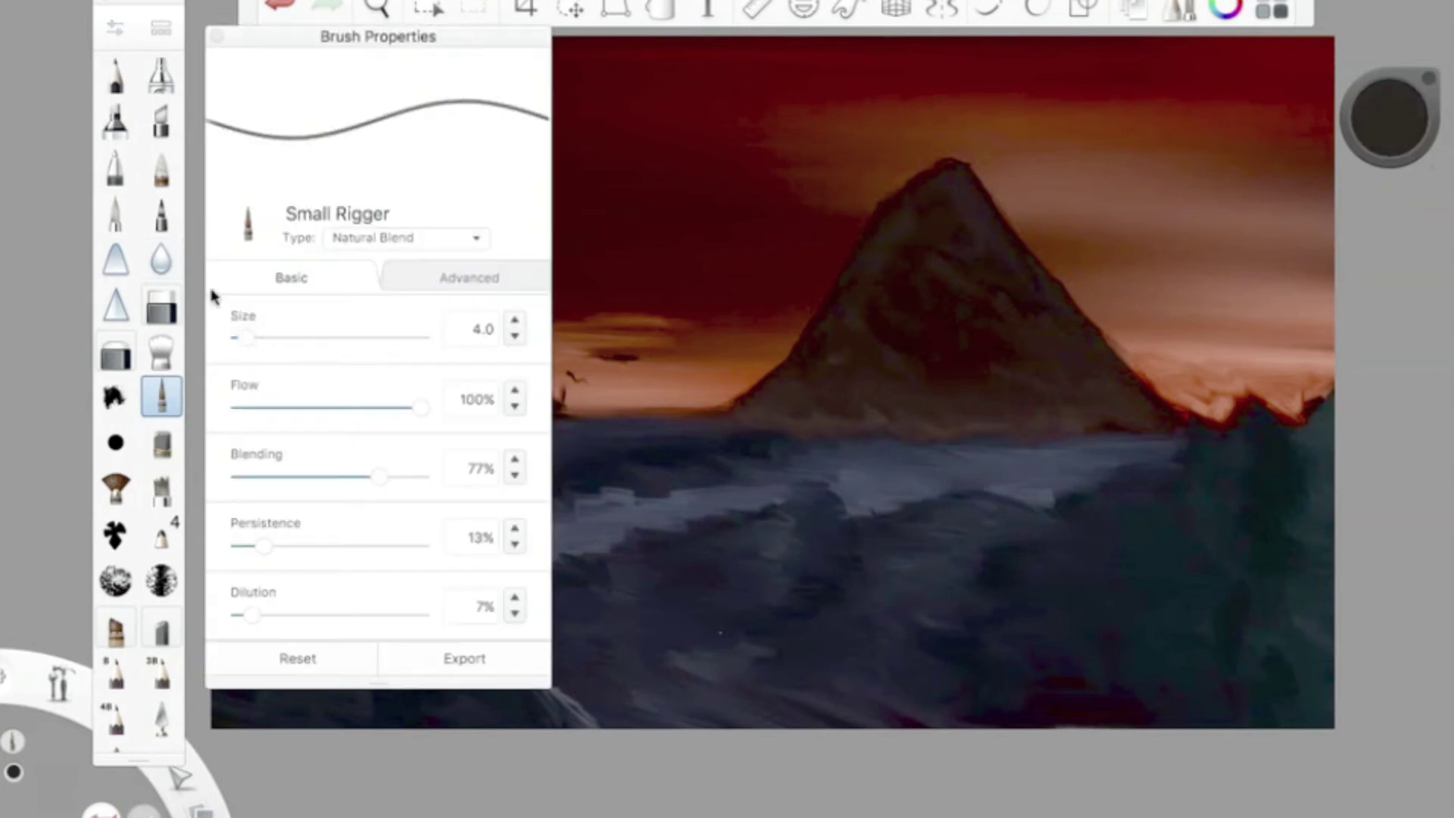
pyautogui.moveTo(1018, 289)
pyautogui.mouseDown()
pyautogui.moveTo(864, 318)
pyautogui.moveTo(1003, 250)
pyautogui.moveTo(932, 240)
pyautogui.moveTo(943, 327)
pyautogui.moveTo(1013, 340)
pyautogui.mouseUp()
pyautogui.moveTo(985, 208)
pyautogui.mouseDown()
pyautogui.moveTo(1053, 296)
pyautogui.moveTo(939, 193)
pyautogui.moveTo(938, 228)
pyautogui.moveTo(909, 265)
pyautogui.mouseUp()
pyautogui.moveTo(1390, 113); pyautogui.dragTo(1390, 97)
pyautogui.hotkey('ctrl', 'b')
pyautogui.hotkey('ctrl', 'b')
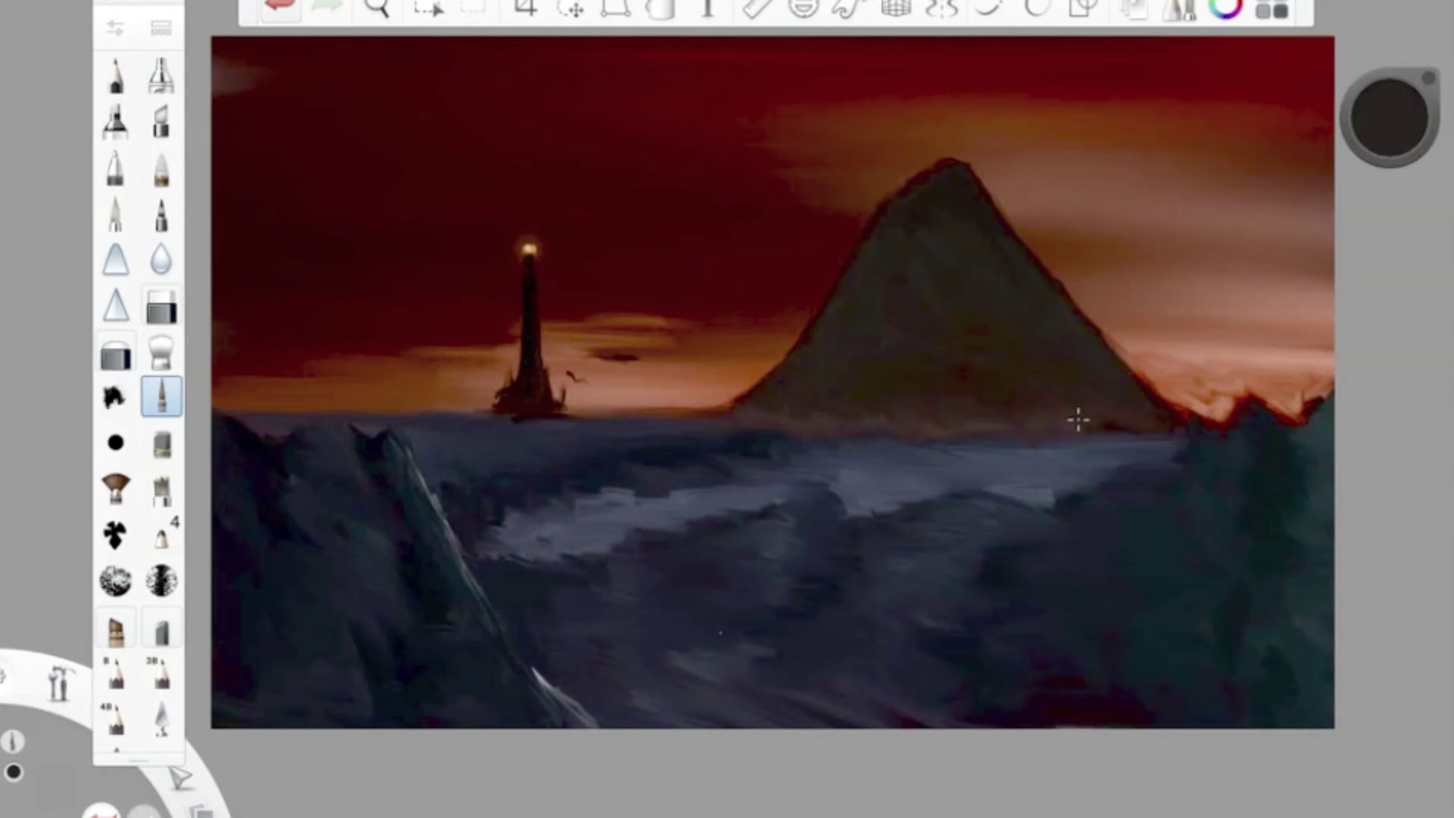
# - Brush dark grey strokes along the tall peak's base where it meets the mist
pyautogui.moveTo(1390, 114); pyautogui.dragTo(1389, 99)
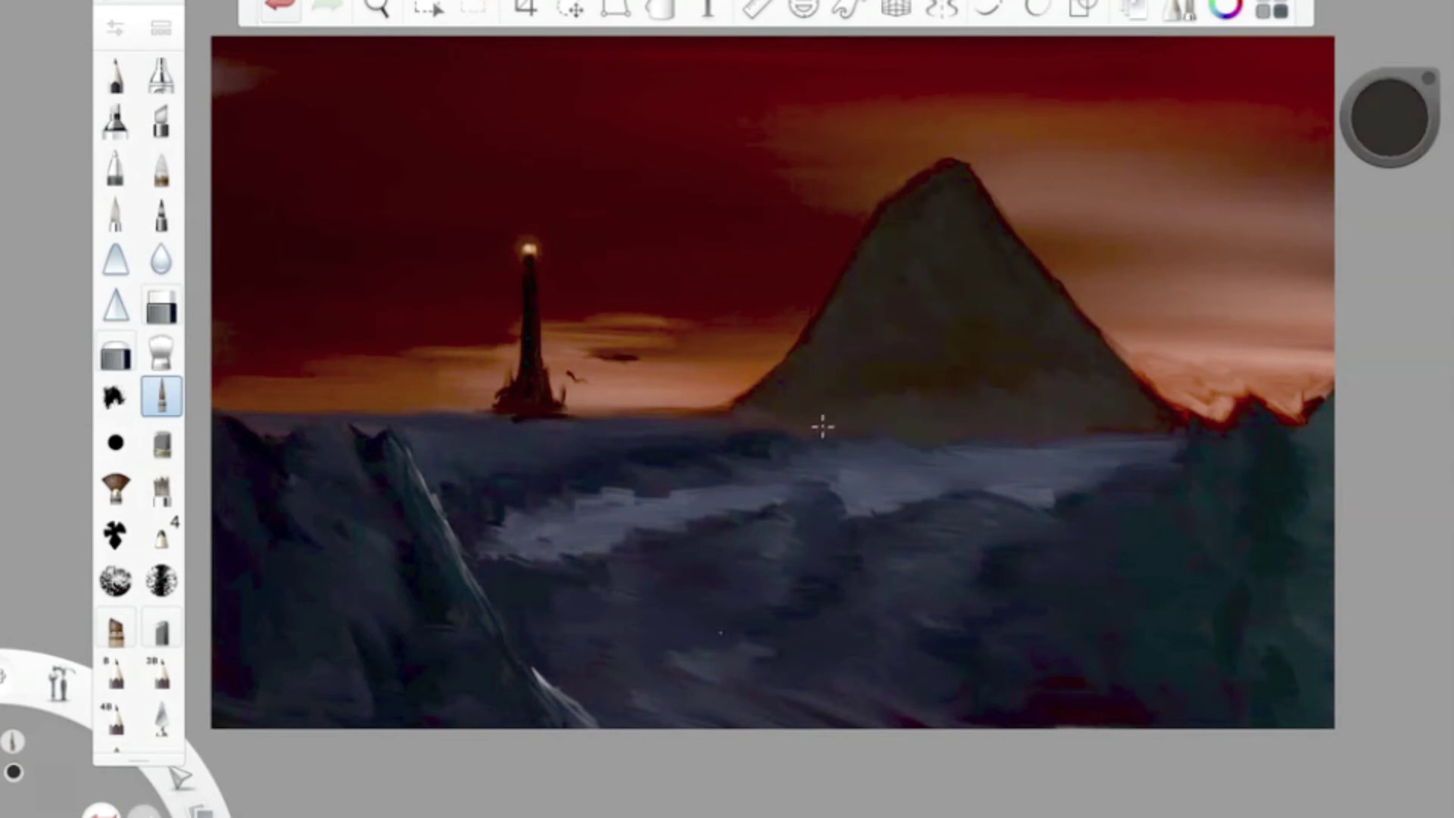
pyautogui.click(1381, 99)
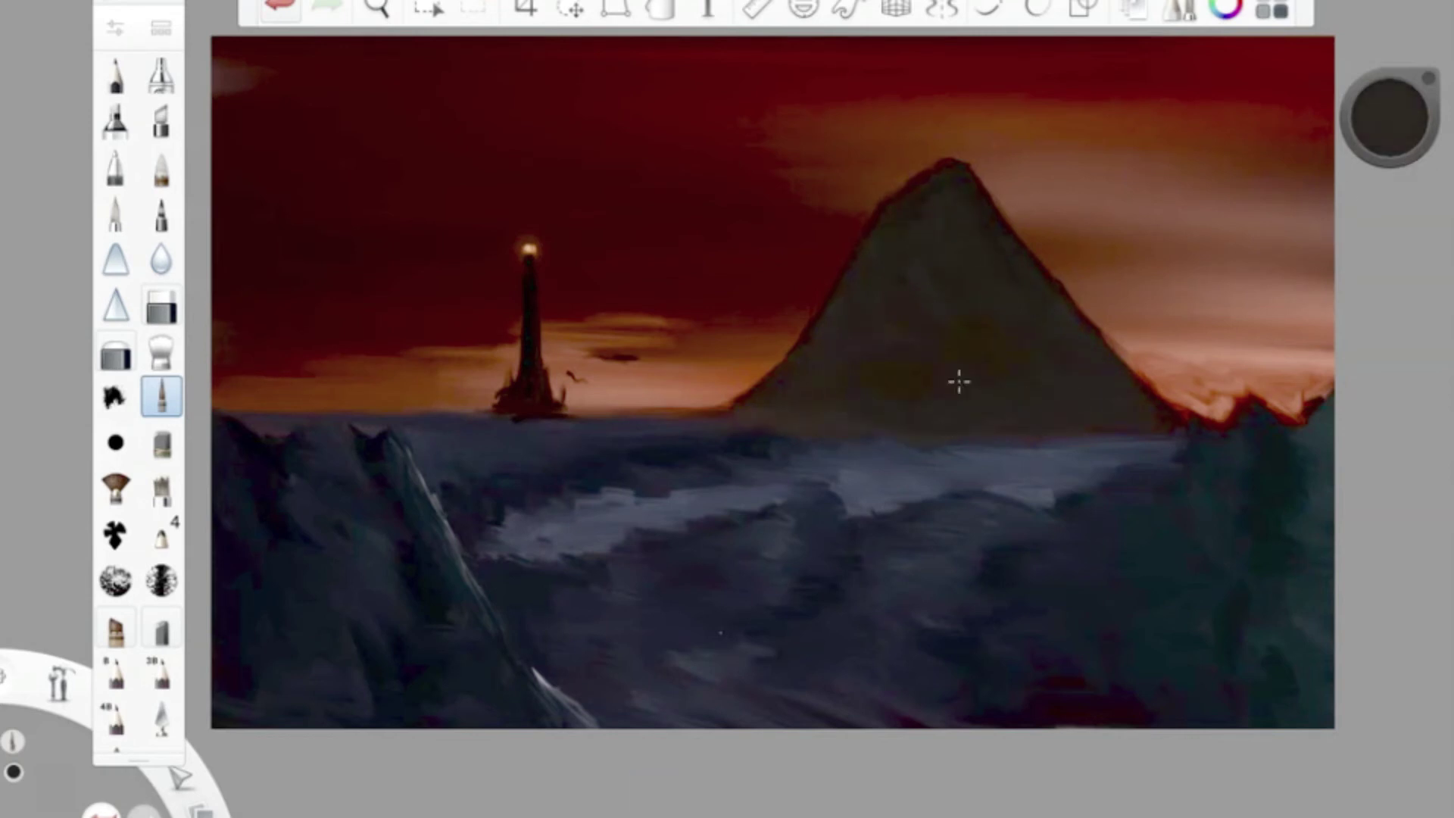
# - Paint an orange lava eruption on the peak's summit with the Small Rigger and give it a pale cream core
pyautogui.moveTo(1397, 134); pyautogui.dragTo(1313, 203)
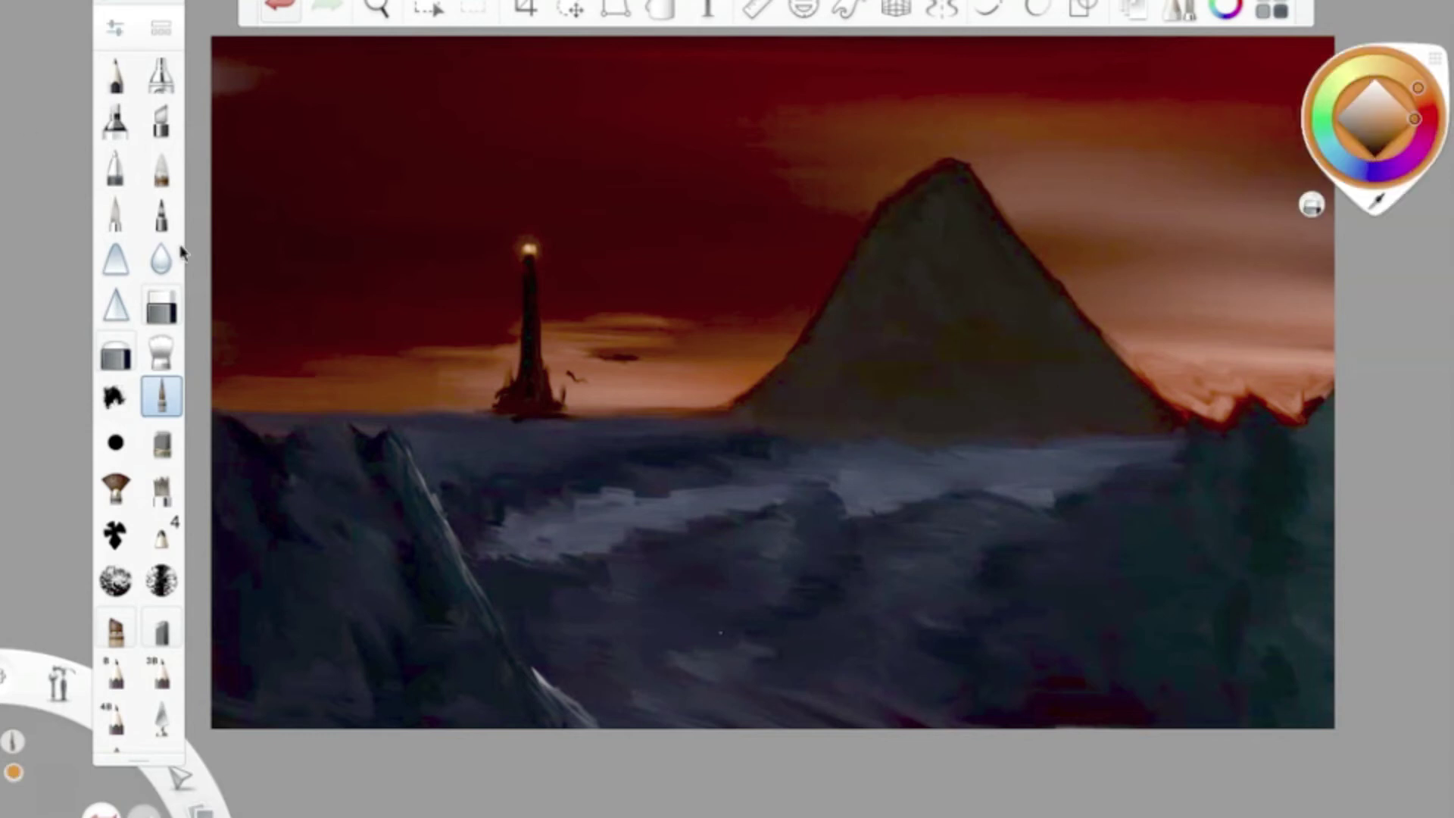
pyautogui.moveTo(947, 158); pyautogui.dragTo(905, 182)
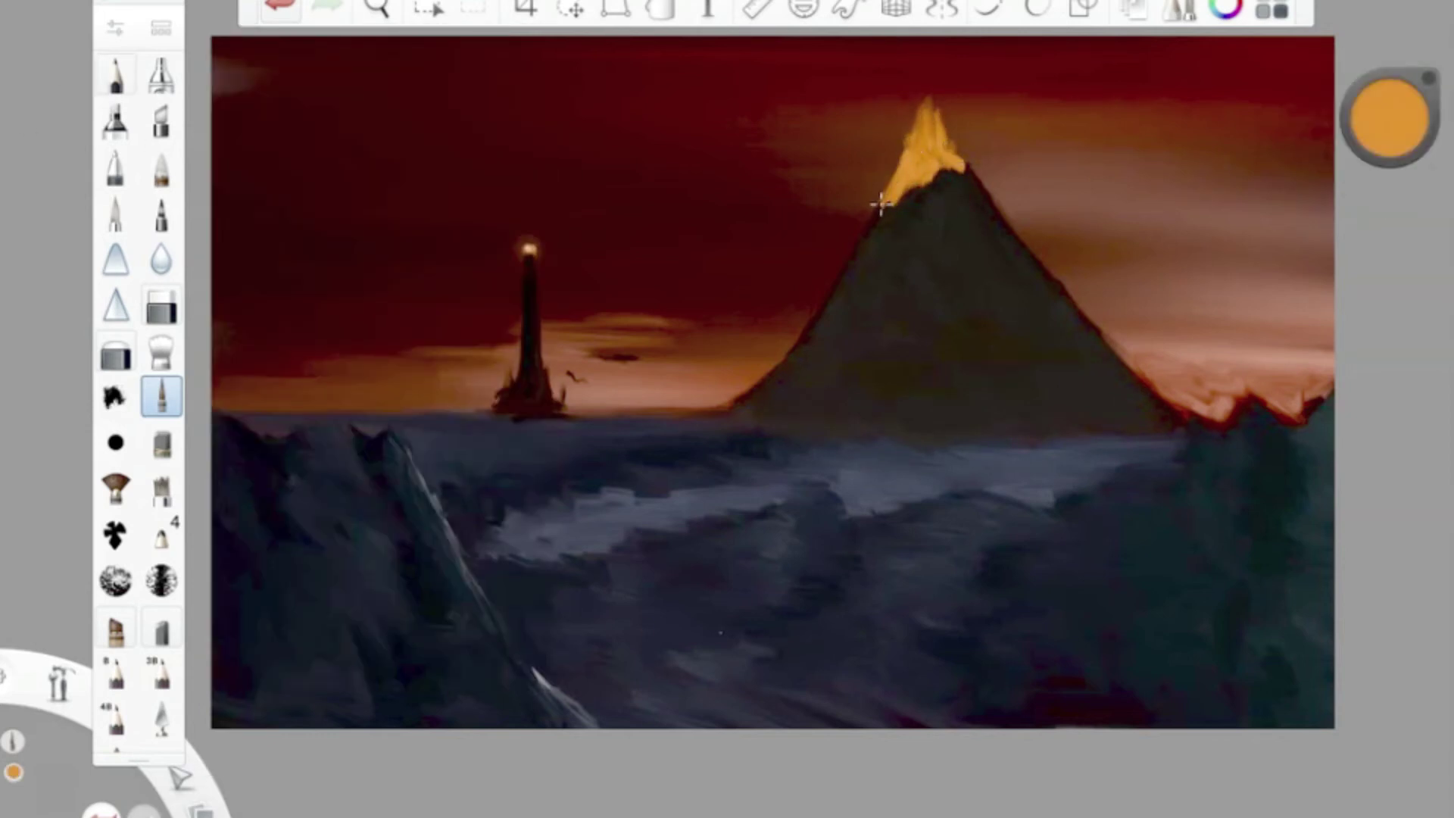
pyautogui.moveTo(1390, 117); pyautogui.dragTo(1390, 83)
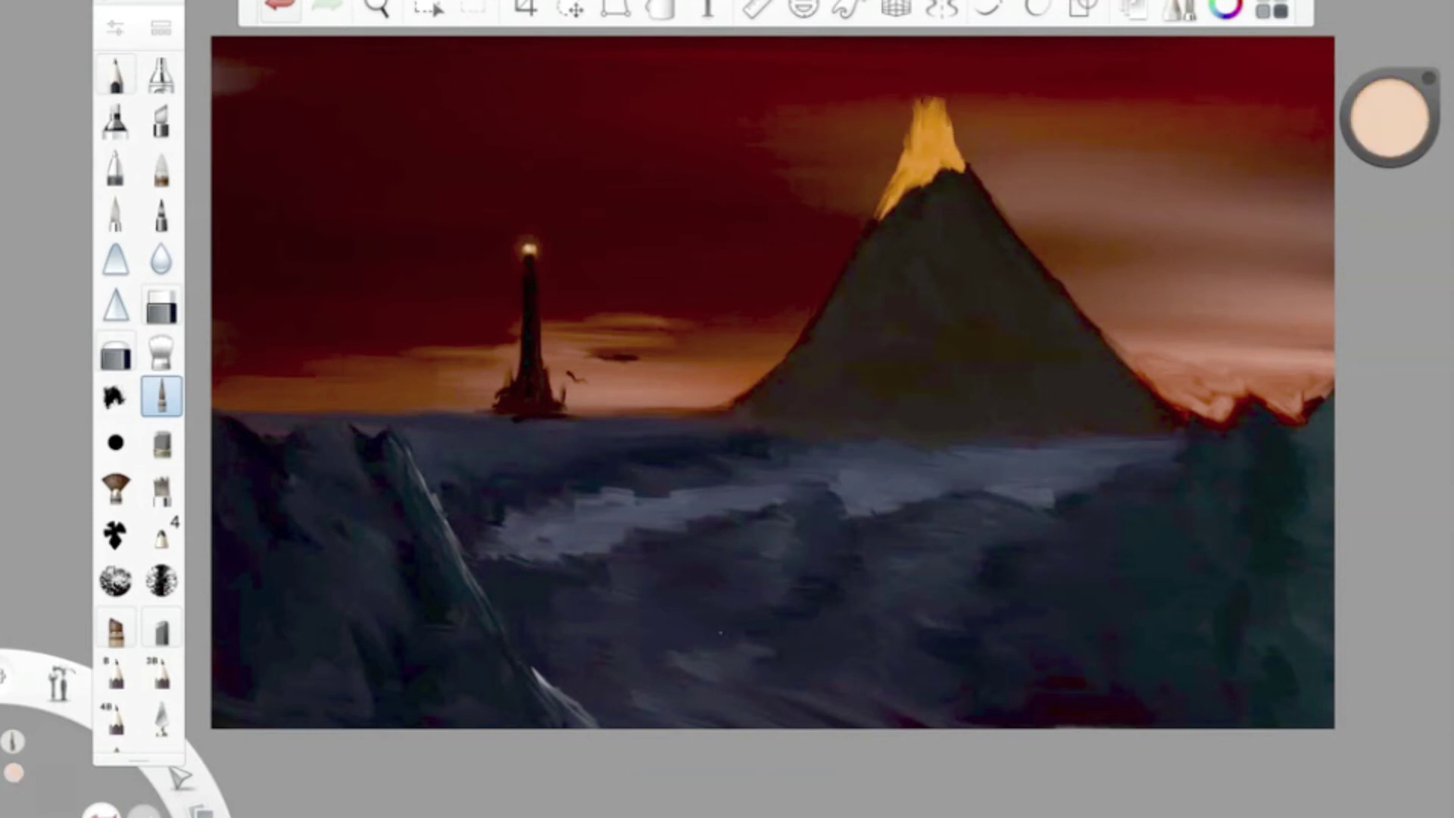
pyautogui.moveTo(933, 135); pyautogui.dragTo(905, 178)
# - Paint a dark red-black smoke plume billowing out above the lava eruption with the Small Rigger
pyautogui.moveTo(1390, 118); pyautogui.dragTo(1386, 326)
pyautogui.moveTo(940, 87); pyautogui.dragTo(953, 129)
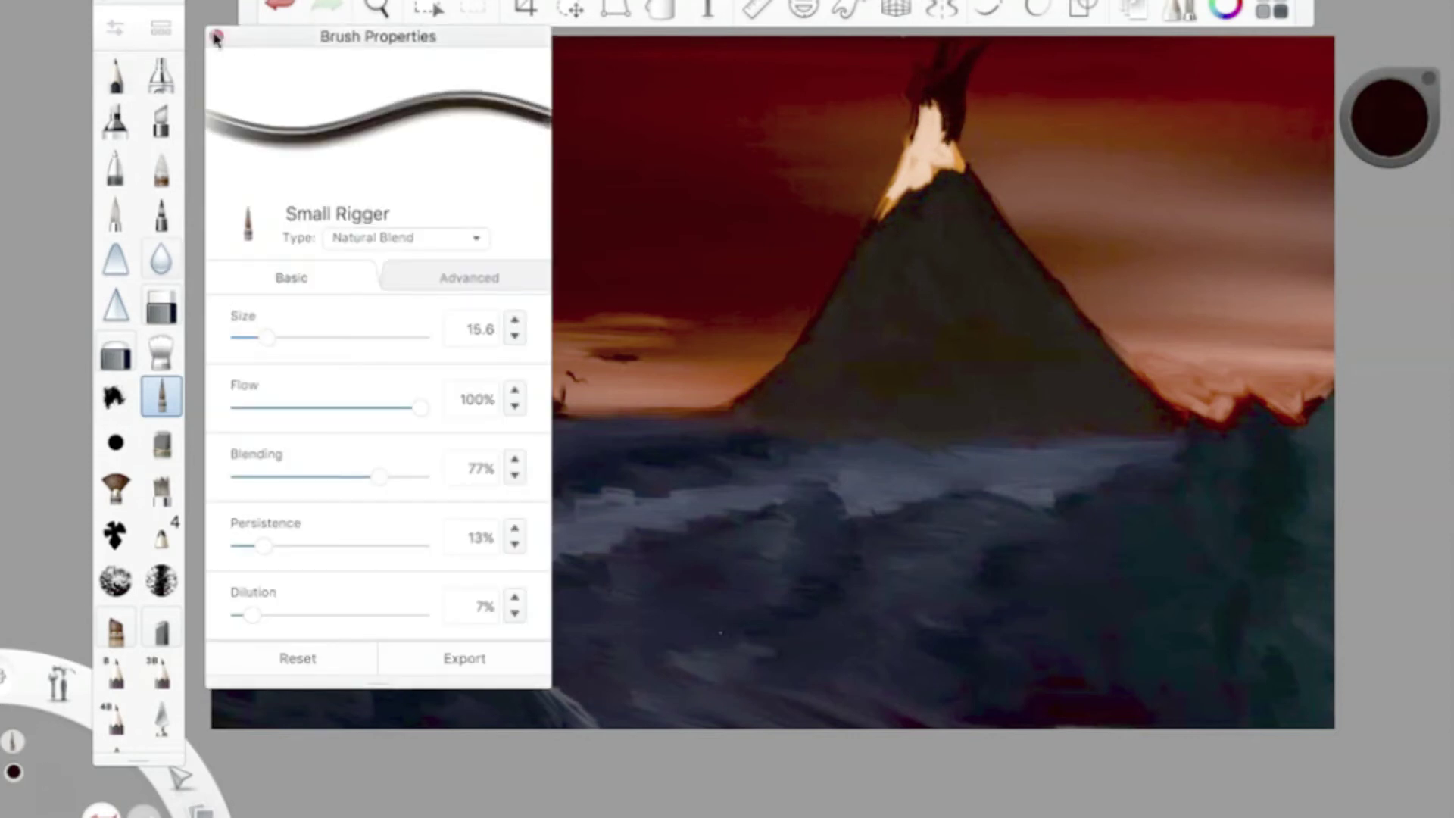
pyautogui.moveTo(921, 46)
pyautogui.mouseDown()
pyautogui.moveTo(893, 81)
pyautogui.moveTo(849, 47)
pyautogui.moveTo(900, 139)
pyautogui.moveTo(910, 91)
pyautogui.moveTo(962, 110)
pyautogui.moveTo(924, 140)
pyautogui.mouseUp()
pyautogui.click(1390, 118)
pyautogui.moveTo(905, 76); pyautogui.dragTo(921, 133)
pyautogui.click(1390, 118)
pyautogui.moveTo(917, 64)
pyautogui.mouseDown()
pyautogui.moveTo(930, 91)
pyautogui.moveTo(881, 63)
pyautogui.mouseUp()
# - Brighten the lava column above the summit with near-white vertical strokes
pyautogui.moveTo(909, 121); pyautogui.dragTo(917, 174)
pyautogui.moveTo(1390, 118); pyautogui.dragTo(1390, 257)
pyautogui.click(1390, 258)
pyautogui.moveTo(920, 178); pyautogui.dragTo(923, 121)
pyautogui.moveTo(1393, 261); pyautogui.dragTo(1393, 250)
pyautogui.moveTo(918, 103); pyautogui.dragTo(916, 168)
# - Darken the plume's edges and spread broad dark red smoke clouds across the upper sky
pyautogui.click(1392, 261)
pyautogui.click(1363, 281)
pyautogui.moveTo(1392, 242); pyautogui.dragTo(1392, 282)
pyautogui.moveTo(972, 102)
pyautogui.mouseDown()
pyautogui.moveTo(888, 122)
pyautogui.moveTo(801, 44)
pyautogui.moveTo(943, 124)
pyautogui.mouseUp()
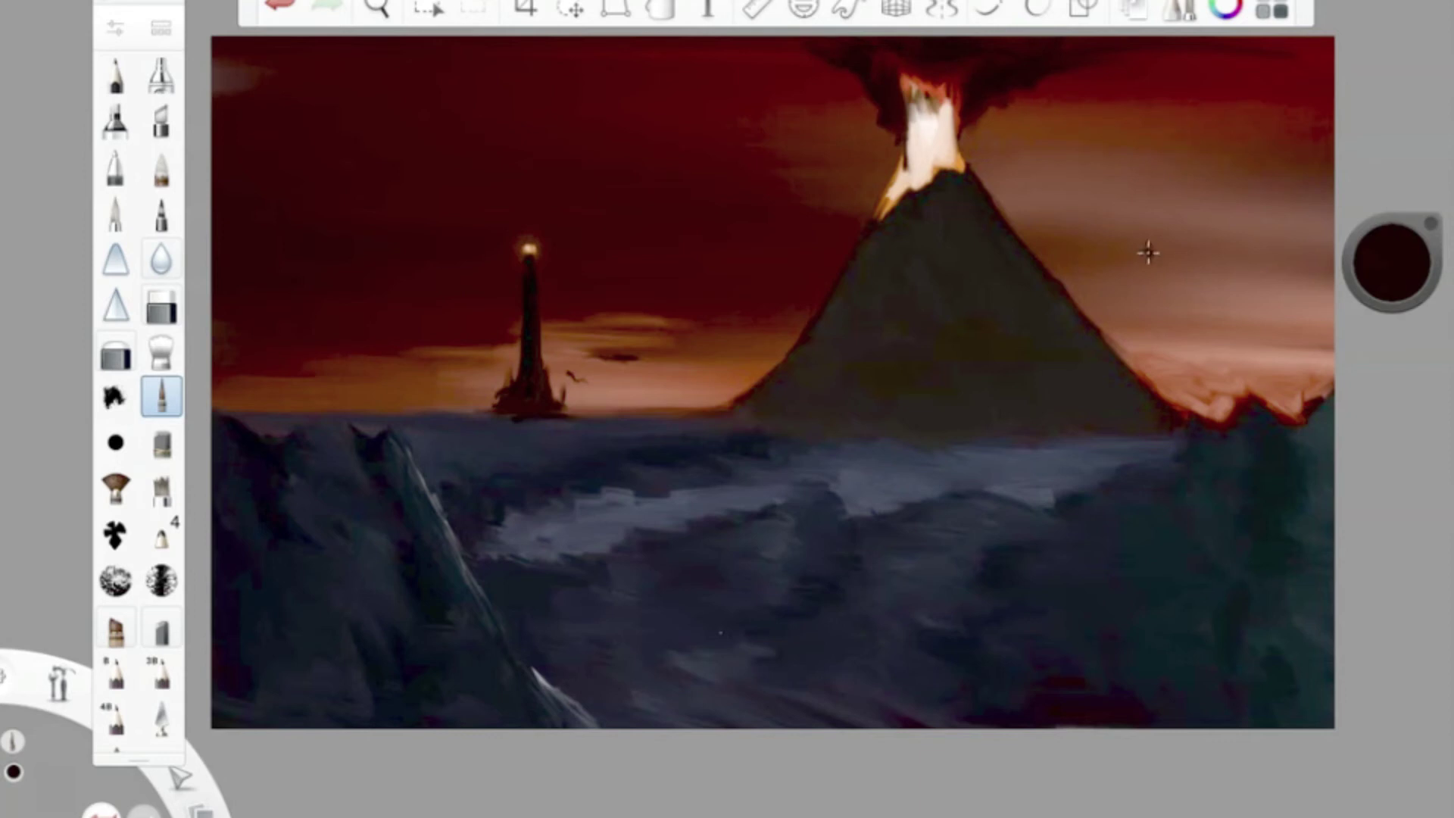
pyautogui.doubleClick(161, 444)
pyautogui.moveTo(649, 32)
pyautogui.mouseDown()
pyautogui.moveTo(503, 38)
pyautogui.moveTo(1179, 68)
pyautogui.moveTo(1303, 190)
pyautogui.moveTo(1303, 295)
pyautogui.mouseUp()
pyautogui.moveTo(659, 83); pyautogui.dragTo(481, 124)
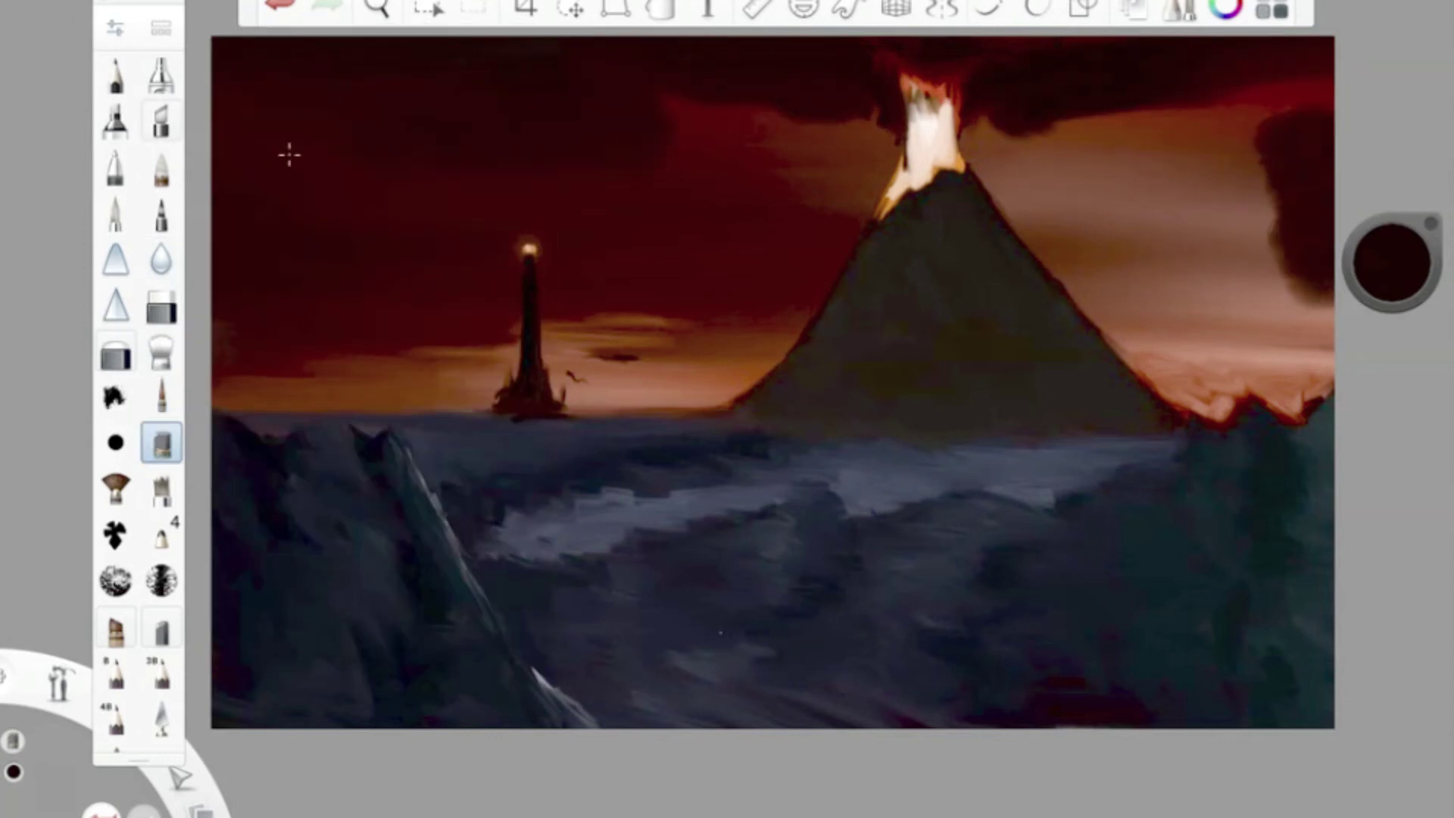
# - Blend the dark clouds into the sky to the right of the peak with broad strokes
pyautogui.moveTo(1392, 263); pyautogui.dragTo(1393, 235)
pyautogui.moveTo(1182, 136)
pyautogui.mouseDown()
pyautogui.moveTo(1289, 156)
pyautogui.moveTo(1227, 318)
pyautogui.mouseUp()
pyautogui.moveTo(1106, 75)
pyautogui.mouseDown()
pyautogui.moveTo(1175, 123)
pyautogui.moveTo(1234, 292)
pyautogui.moveTo(1076, 189)
pyautogui.mouseUp()
# - Extend the peak's left slope in a gentle curve down to the horizon with dark Small Rigger strokes
pyautogui.click(1392, 263)
pyautogui.click(1397, 282)
pyautogui.click(161, 395)
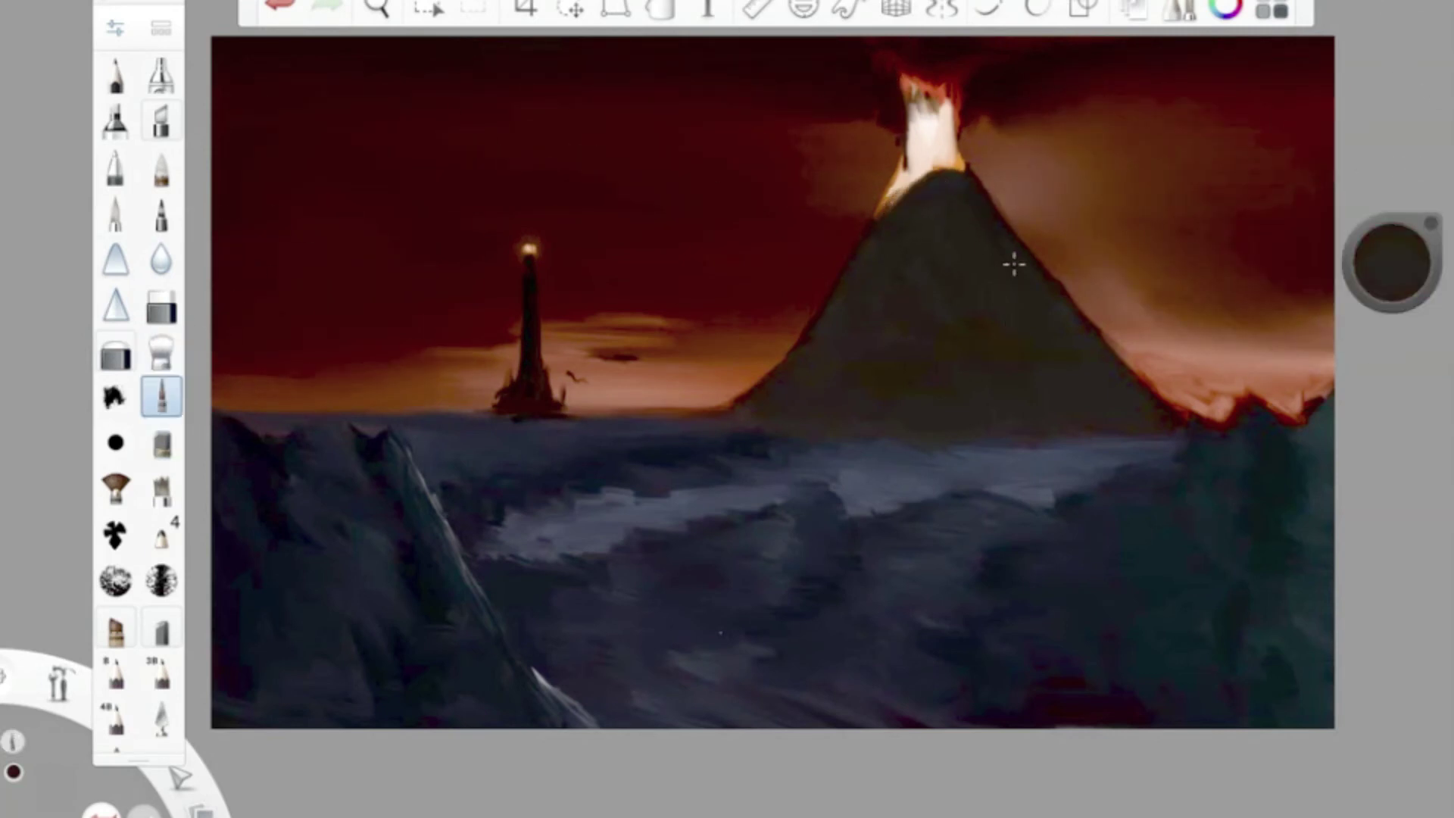
pyautogui.moveTo(840, 288)
pyautogui.mouseDown()
pyautogui.moveTo(753, 383)
pyautogui.moveTo(648, 413)
pyautogui.mouseUp()
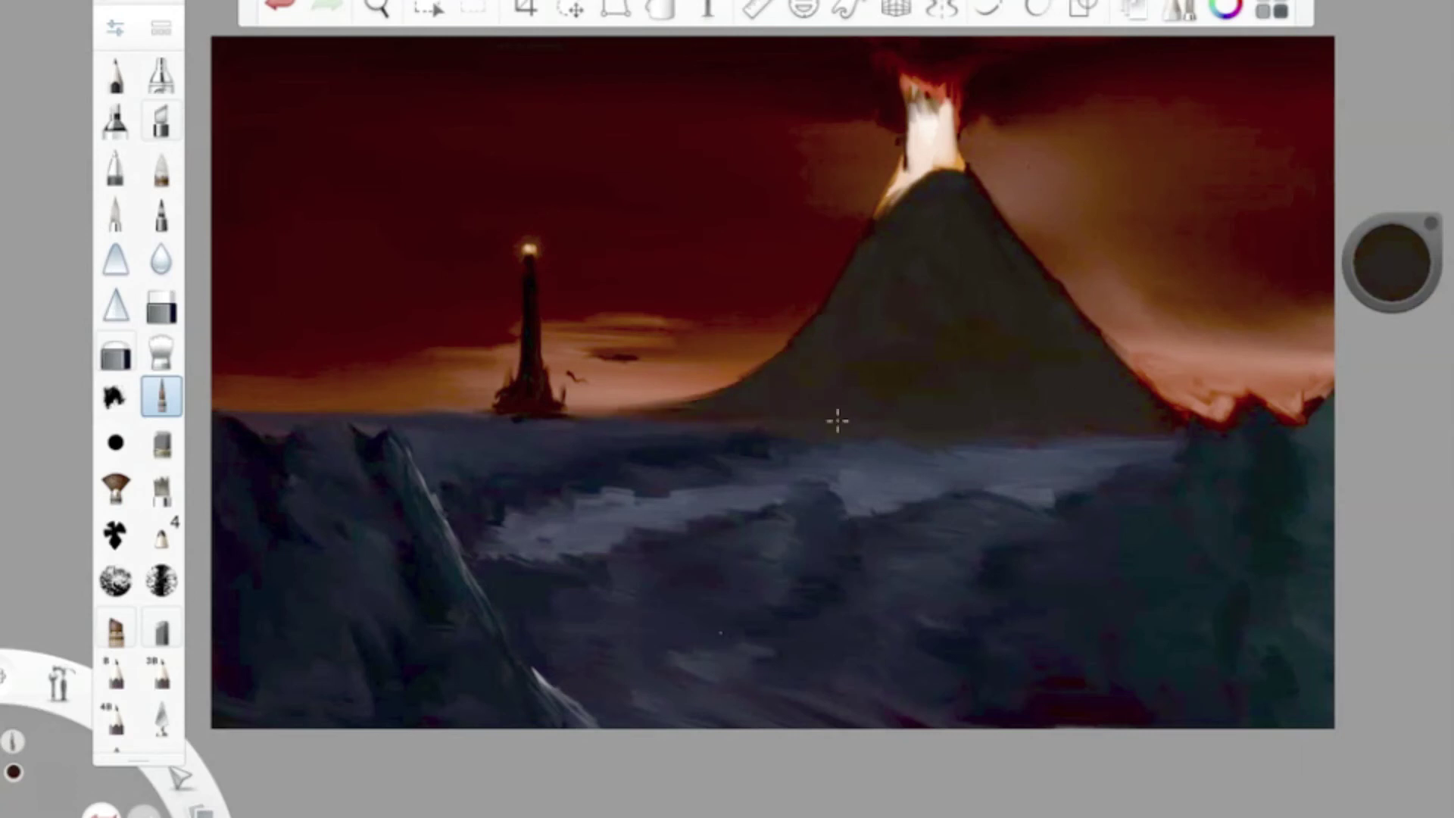
# - Add a small black slit in the middle of the tower's light with the Small Rigger
pyautogui.click(162, 395)
pyautogui.click(531, 248)
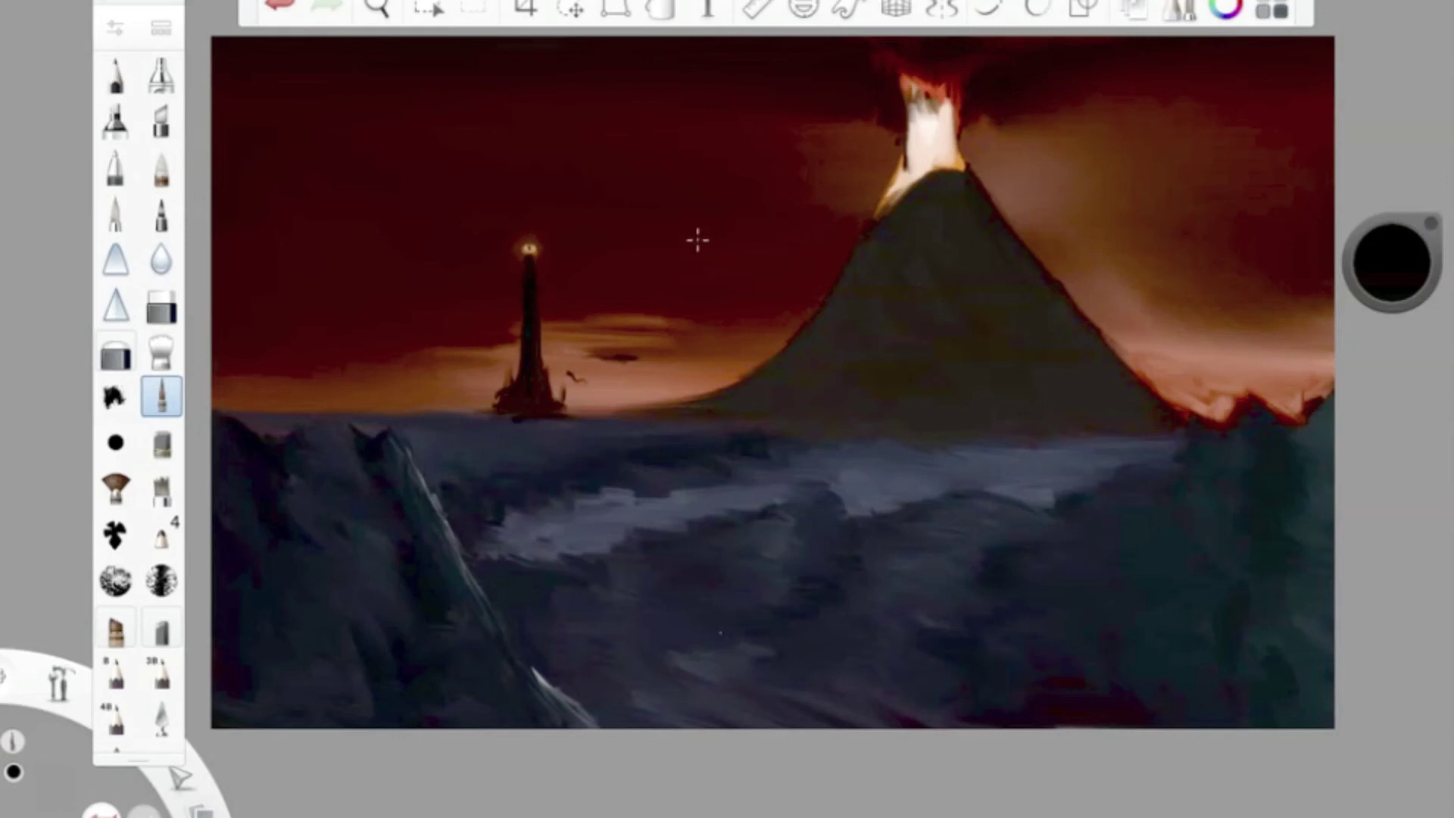
# - Brush dark grey shading over the peak's base and left face, undoing the strokes that do not fit
pyautogui.moveTo(1392, 261); pyautogui.dragTo(1368, 262)
pyautogui.click(161, 395)
pyautogui.click(842, 409)
pyautogui.moveTo(842, 409)
pyautogui.mouseDown()
pyautogui.moveTo(1129, 409)
pyautogui.moveTo(880, 432)
pyautogui.moveTo(1125, 399)
pyautogui.mouseUp()
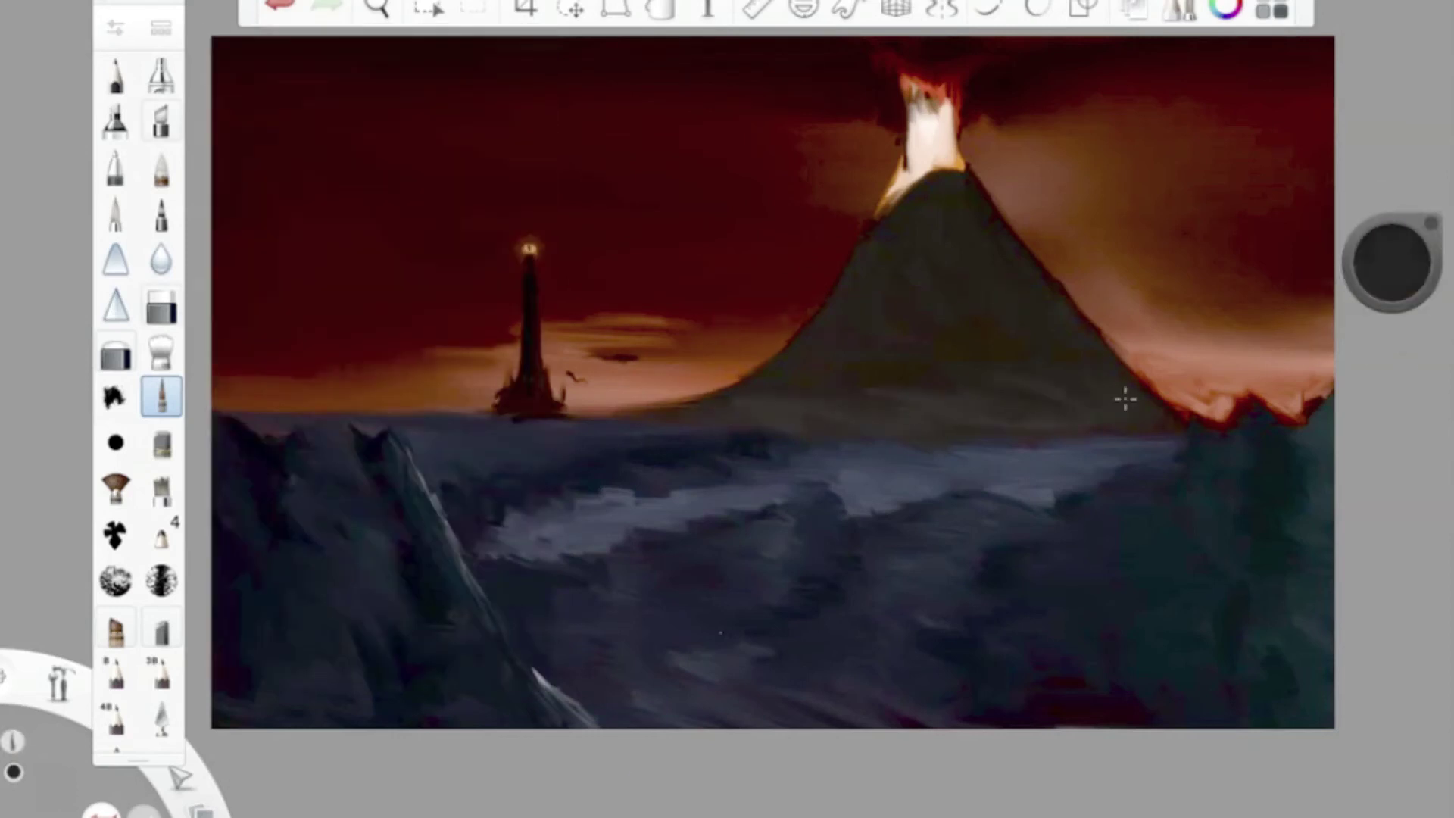
pyautogui.moveTo(1392, 261); pyautogui.dragTo(1386, 247)
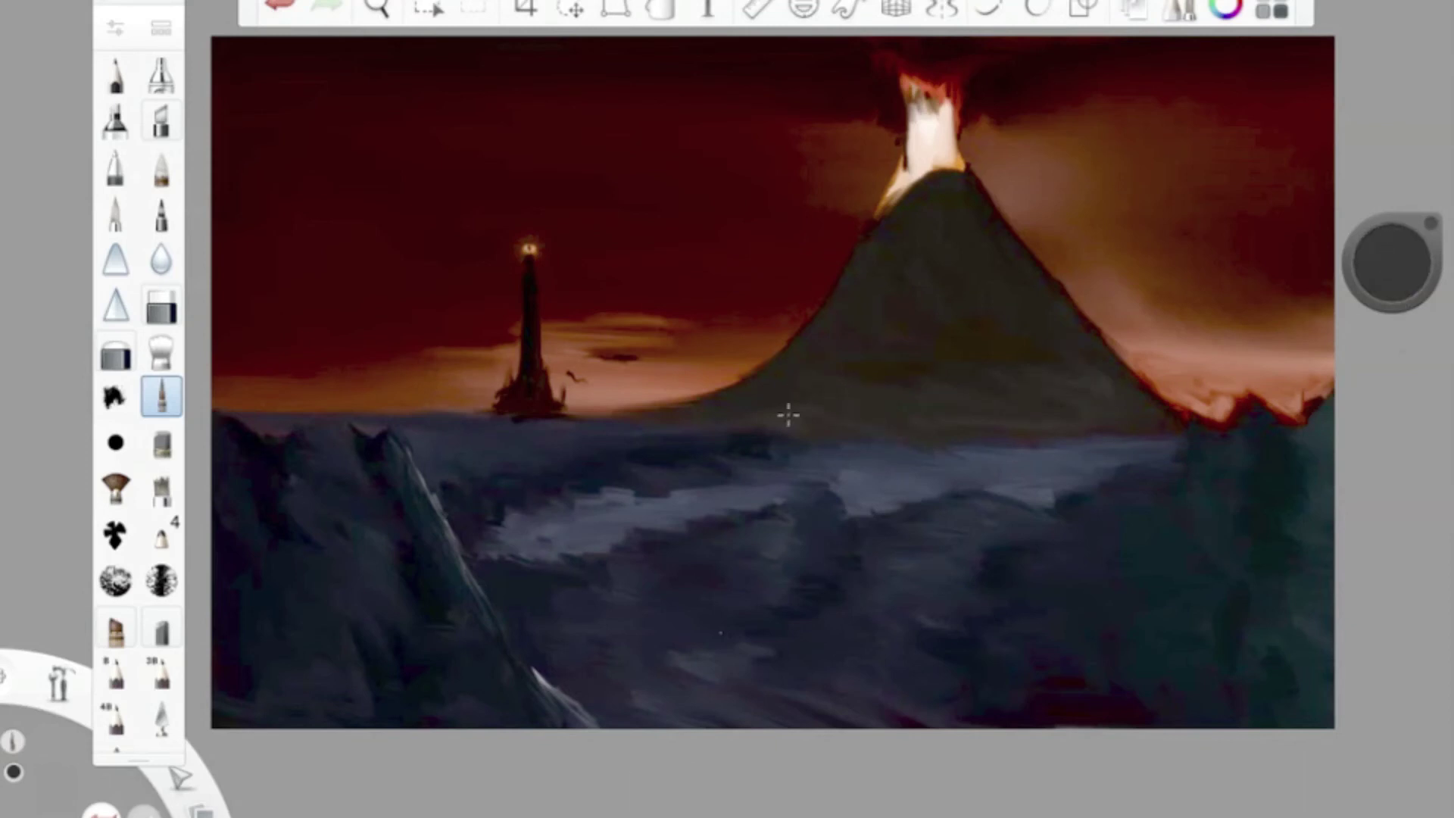
pyautogui.hotkey('ctrl', 'z')
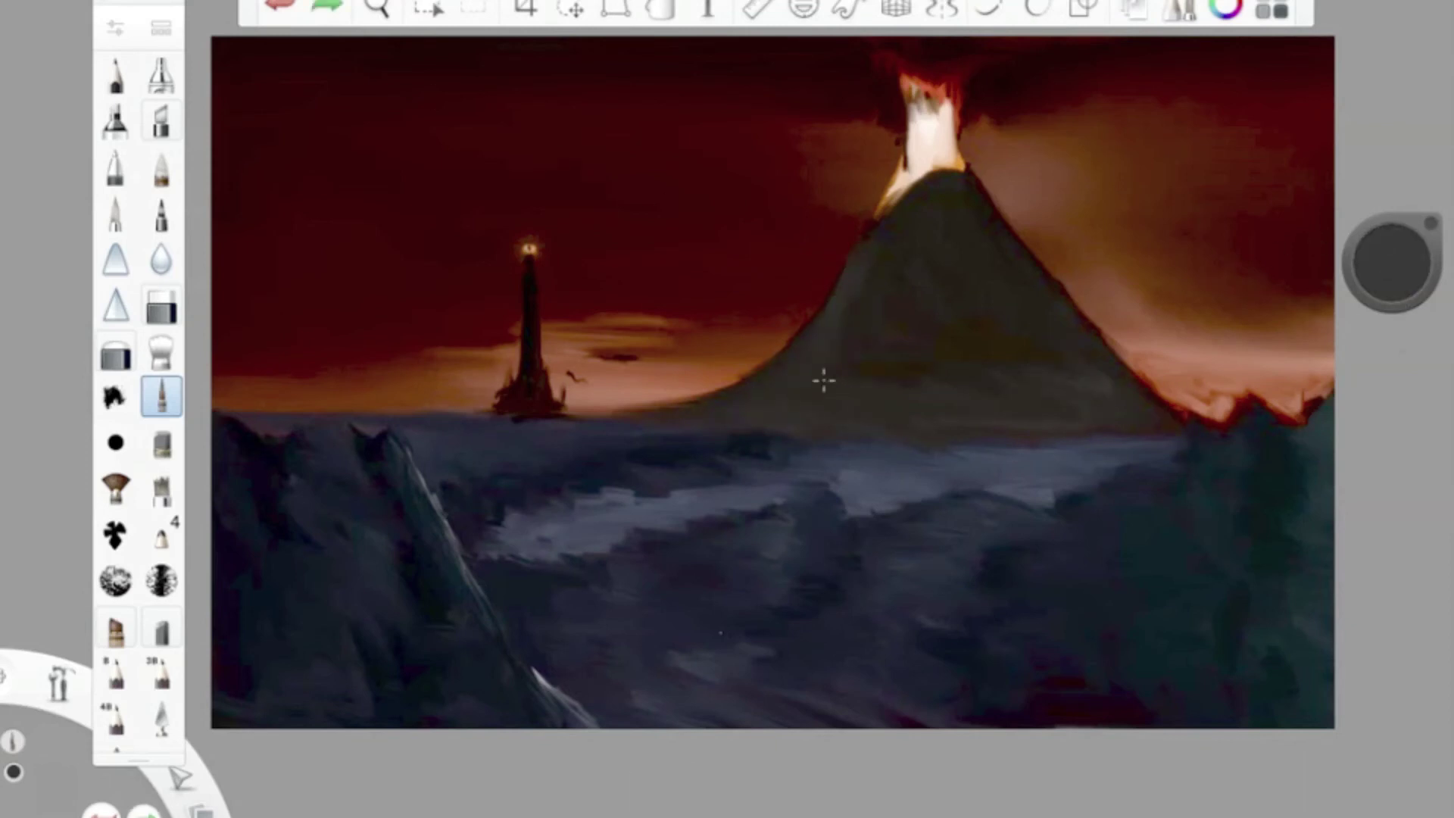
pyautogui.hotkey('ctrl', 'z')
pyautogui.moveTo(878, 236); pyautogui.dragTo(863, 333)
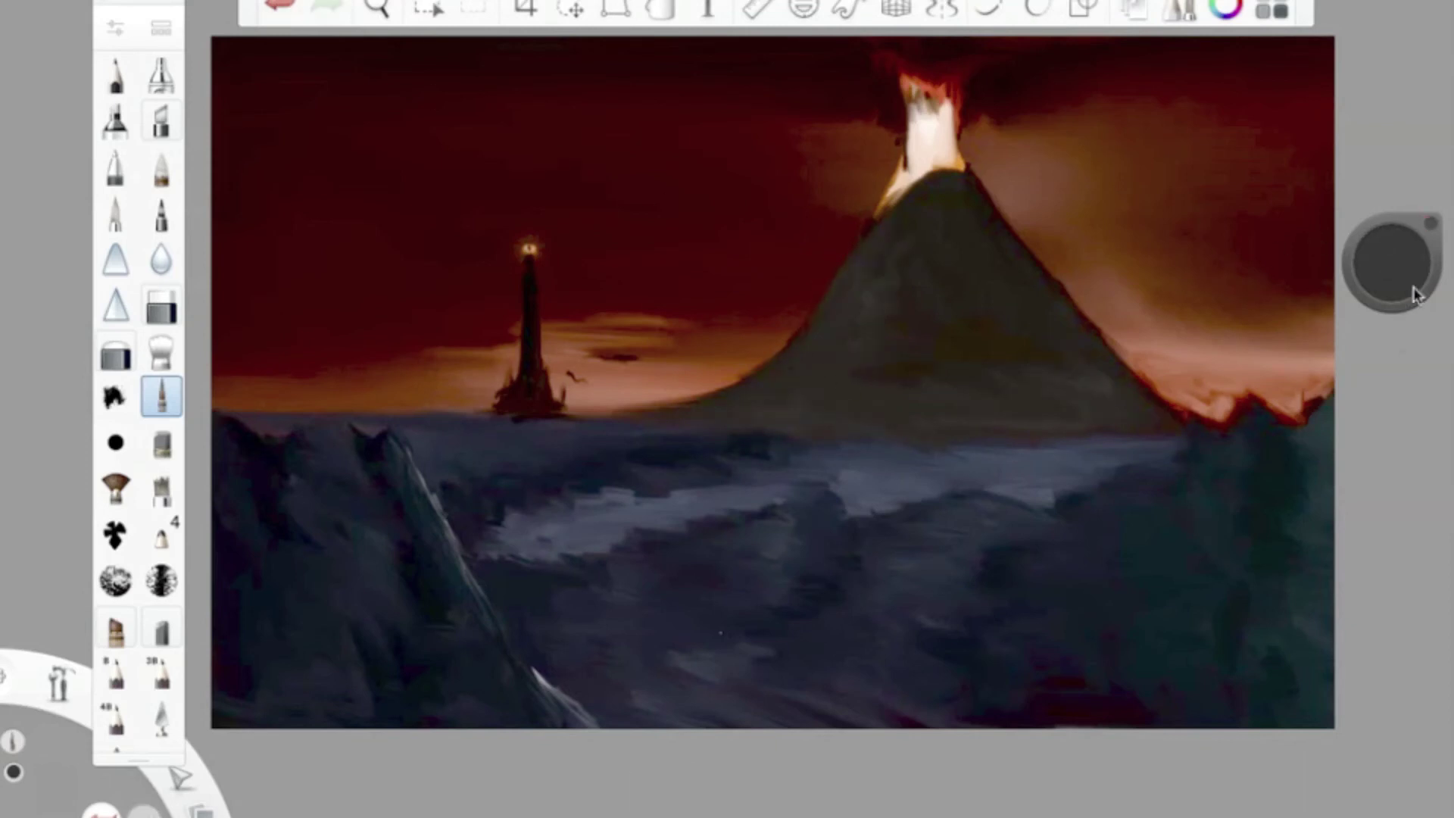
# - Set the Airbrush to size 46.1 and flow 13%, and spray brown haze along the peak's base and tower's foot
pyautogui.doubleClick(162, 74)
pyautogui.moveTo(294, 371); pyautogui.dragTo(260, 371)
pyautogui.moveTo(248, 301); pyautogui.dragTo(270, 302)
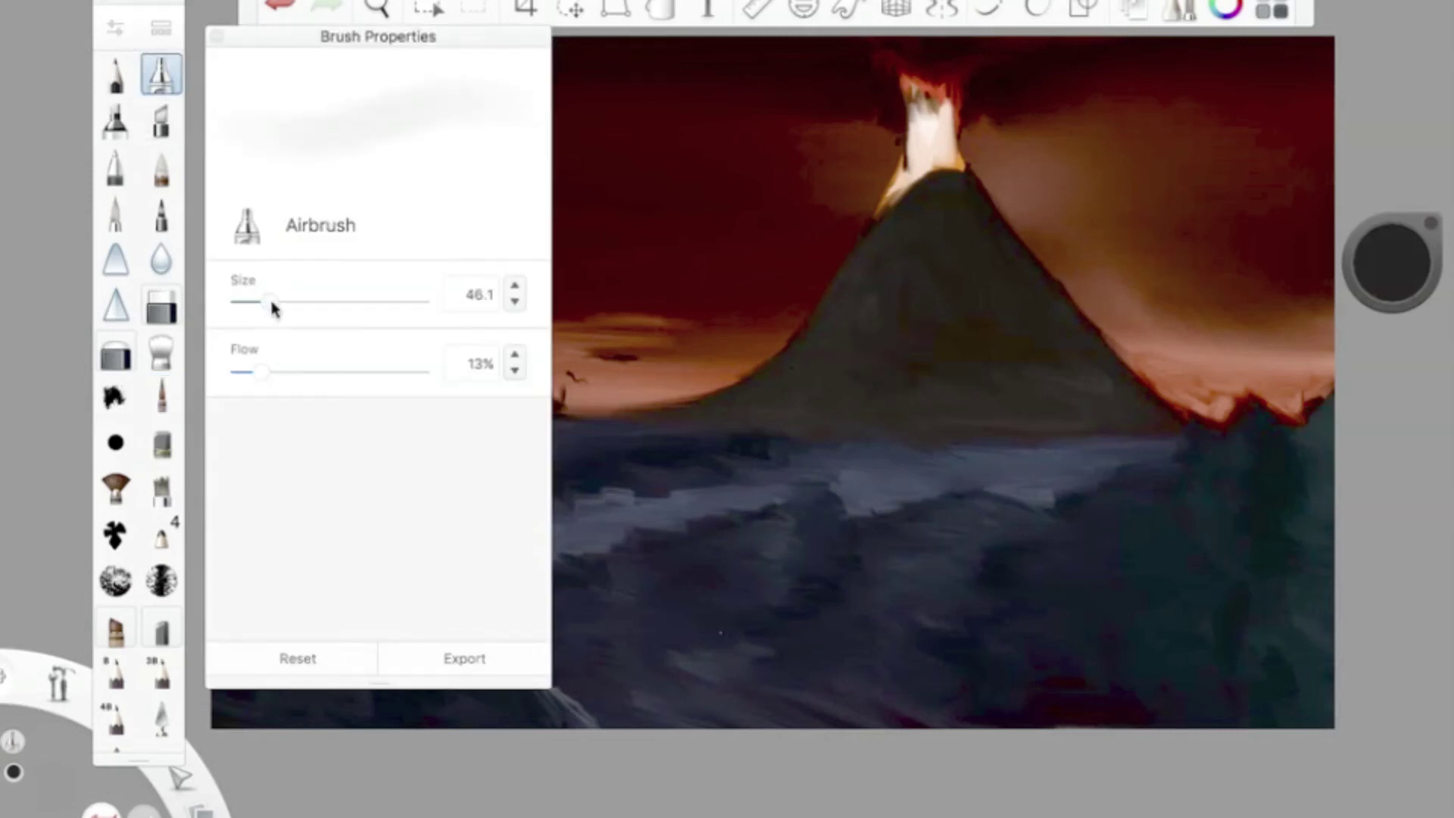
pyautogui.click(1392, 263)
pyautogui.click(1367, 278)
pyautogui.click(173, 15)
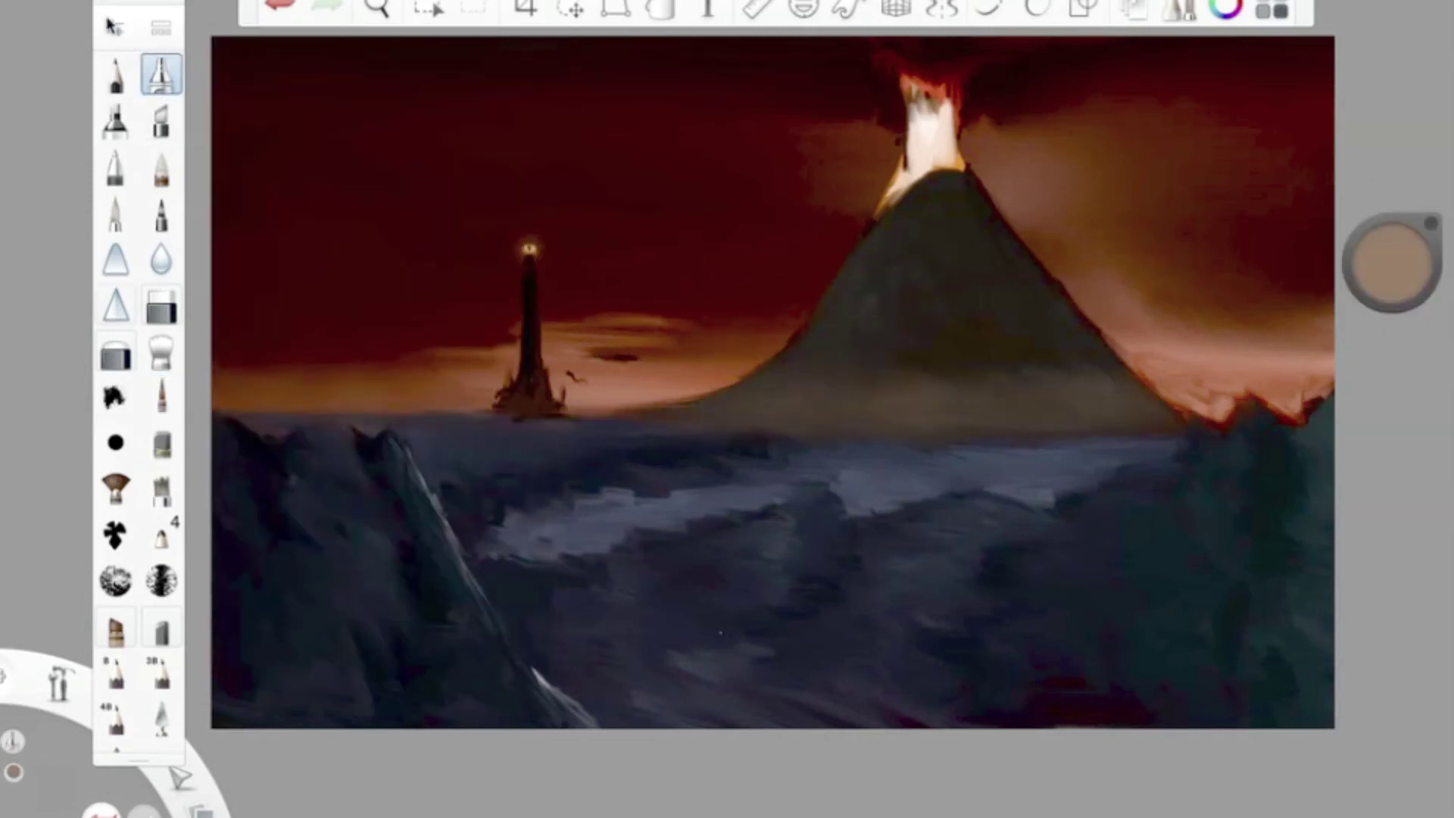
pyautogui.moveTo(380, 399); pyautogui.dragTo(692, 431)
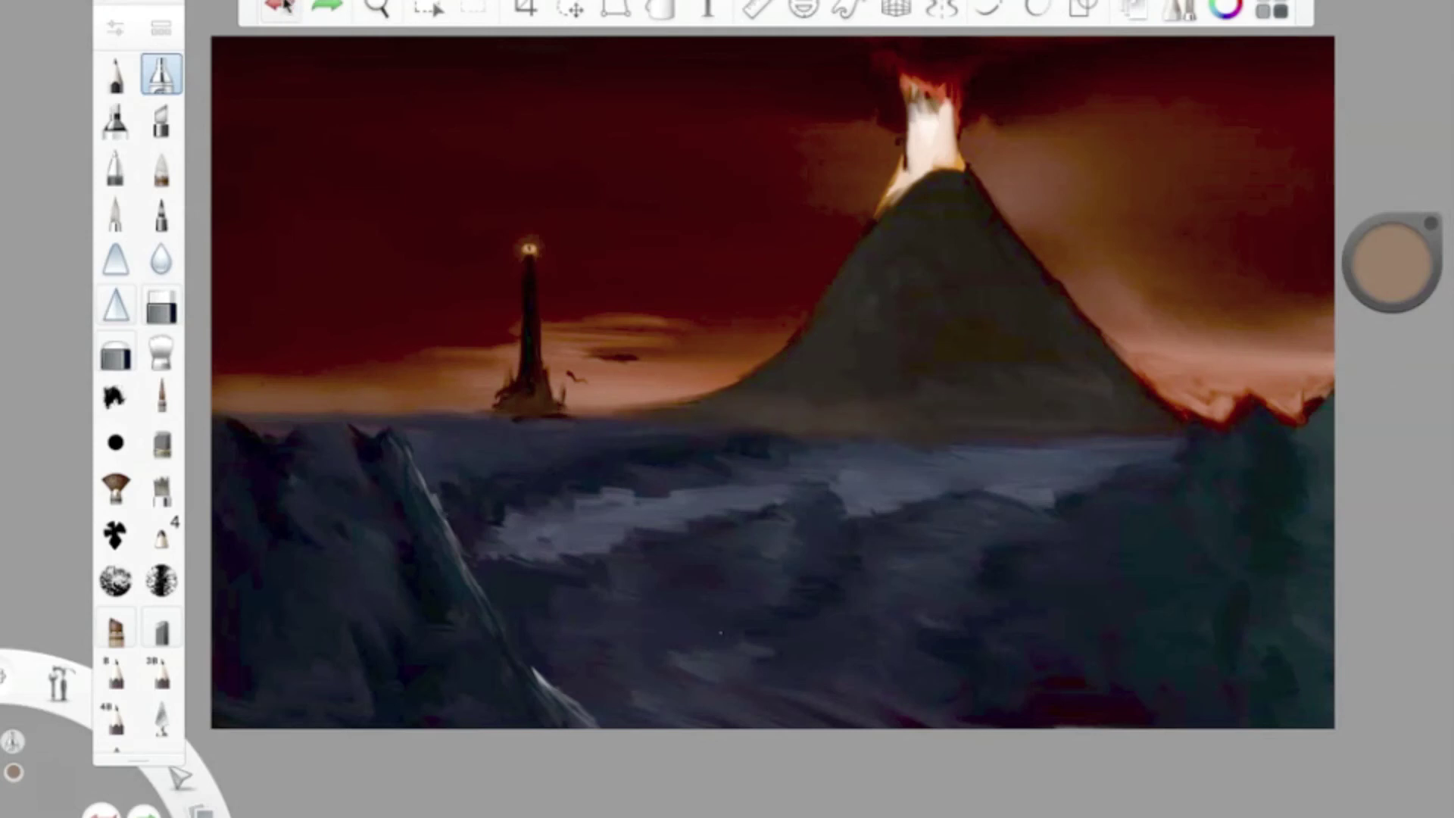
pyautogui.moveTo(448, 436); pyautogui.dragTo(629, 439)
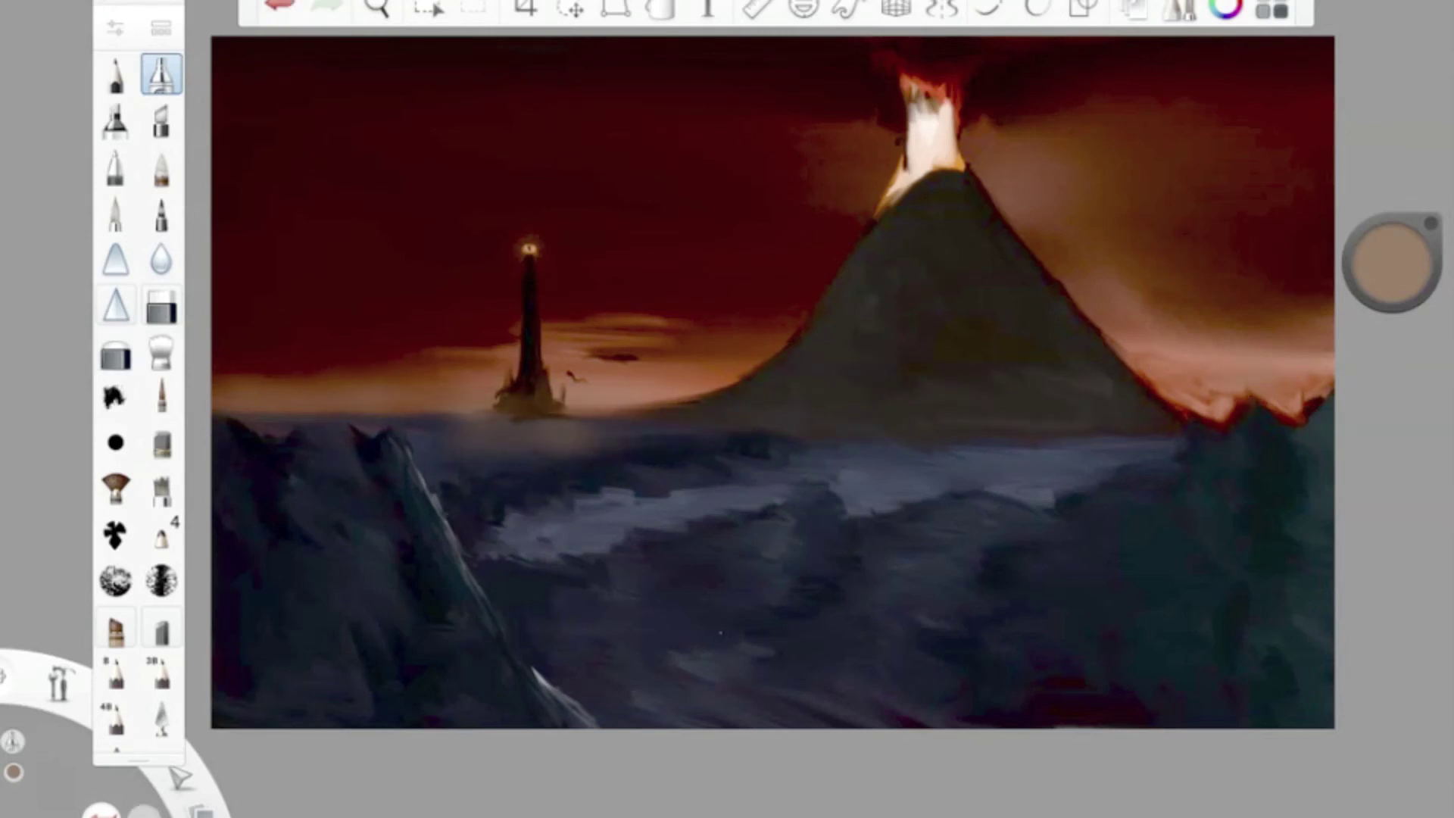
# - Paint dark red cloud streaks across the sky to the right of the peak with the Small Rigger
pyautogui.click(1393, 263)
pyautogui.click(161, 395)
pyautogui.moveTo(1299, 151); pyautogui.dragTo(1259, 222)
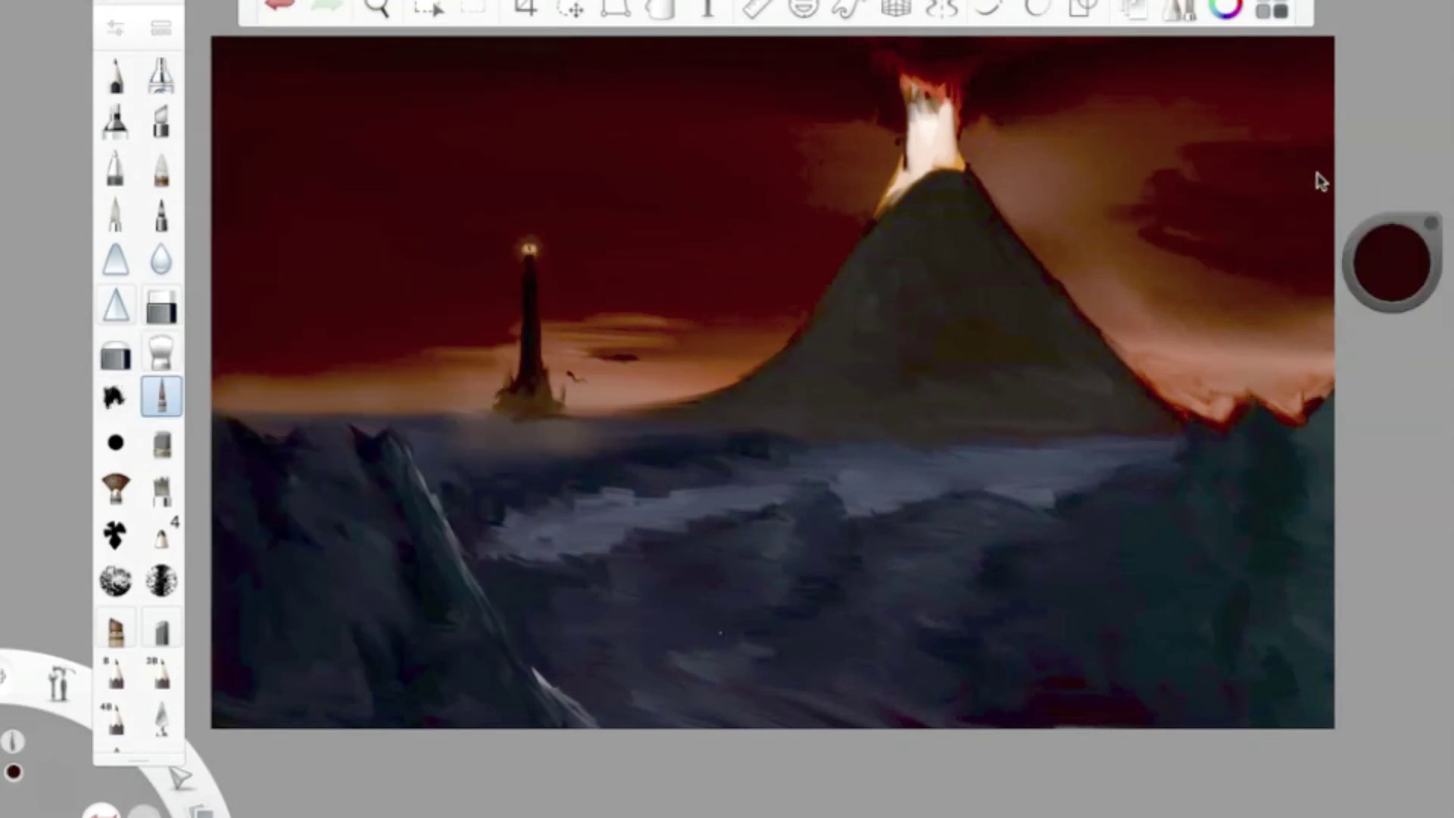
pyautogui.moveTo(1204, 152); pyautogui.dragTo(1076, 193)
pyautogui.moveTo(1386, 250); pyautogui.dragTo(1136, 288)
# - Add short red-brown cloud streaks across the upper sky on both sides of the eruption with the Small Rigger
pyautogui.click(161, 351)
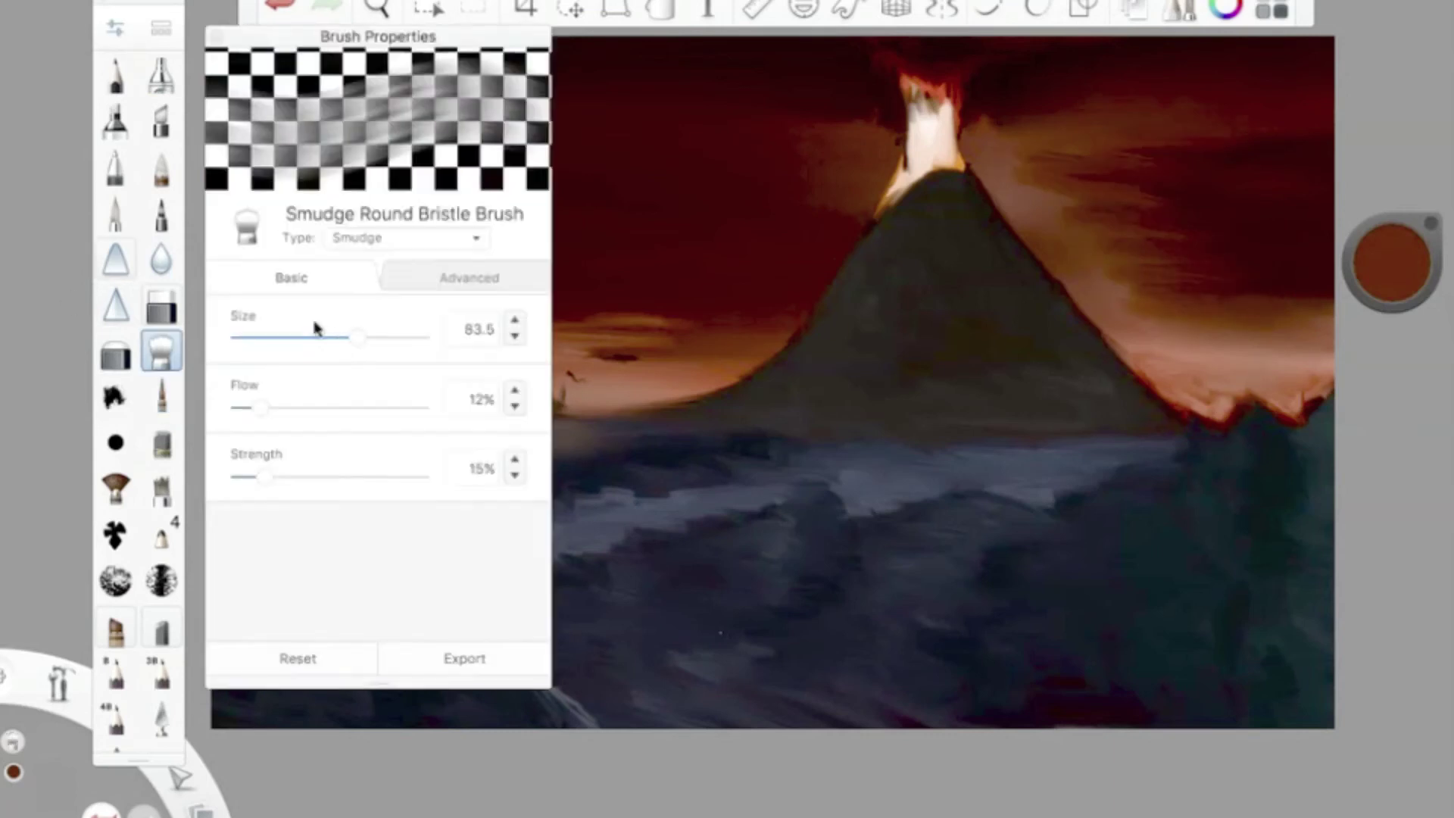
pyautogui.click(161, 395)
pyautogui.moveTo(628, 121); pyautogui.dragTo(556, 115)
pyautogui.moveTo(1310, 64); pyautogui.dragTo(1224, 68)
pyautogui.moveTo(1212, 110); pyautogui.dragTo(1060, 148)
pyautogui.moveTo(814, 47); pyautogui.dragTo(746, 74)
pyautogui.moveTo(1136, 83); pyautogui.dragTo(977, 159)
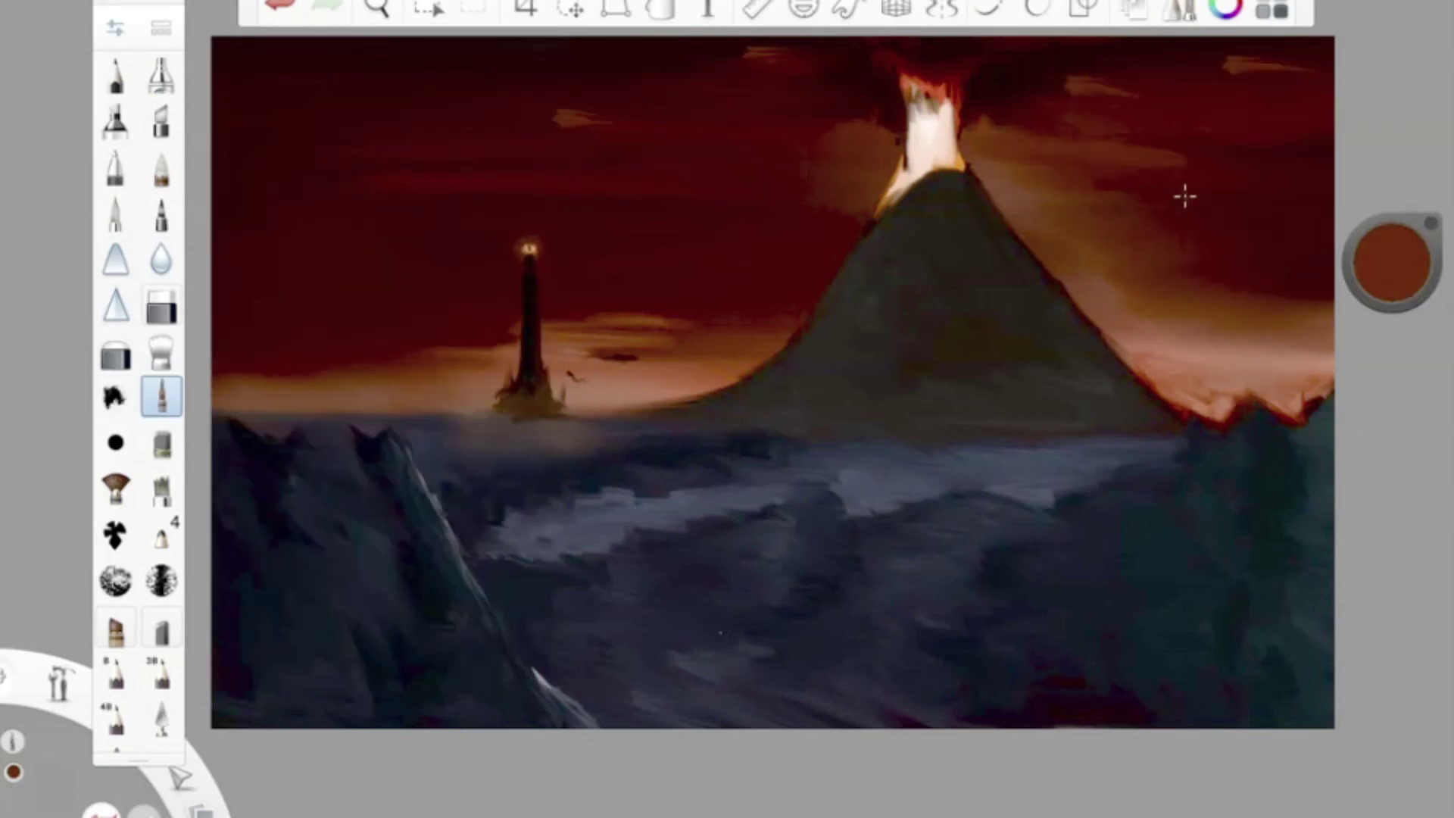
# - Dab black smoke over the upper part of the lava column
pyautogui.click(1393, 261)
pyautogui.moveTo(930, 110); pyautogui.dragTo(945, 98)
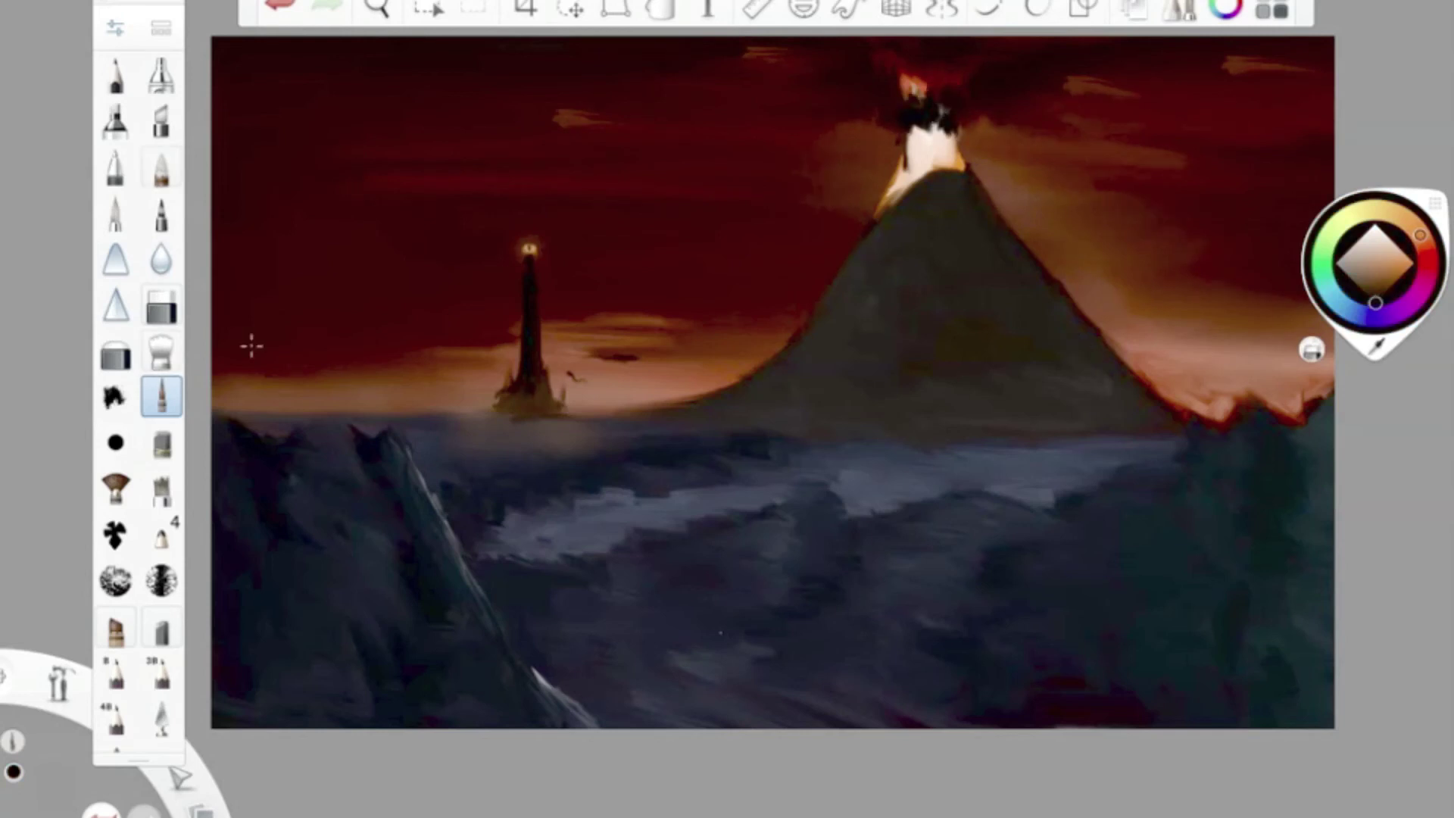
# - Paint light brown cloud streaks in the left sky and along the horizon, and undo the last stroke
pyautogui.click(1393, 262)
pyautogui.click(1386, 286)
pyautogui.moveTo(602, 135); pyautogui.dragTo(424, 144)
pyautogui.moveTo(383, 390); pyautogui.dragTo(216, 356)
pyautogui.moveTo(765, 345); pyautogui.dragTo(625, 364)
pyautogui.click(279, 11)
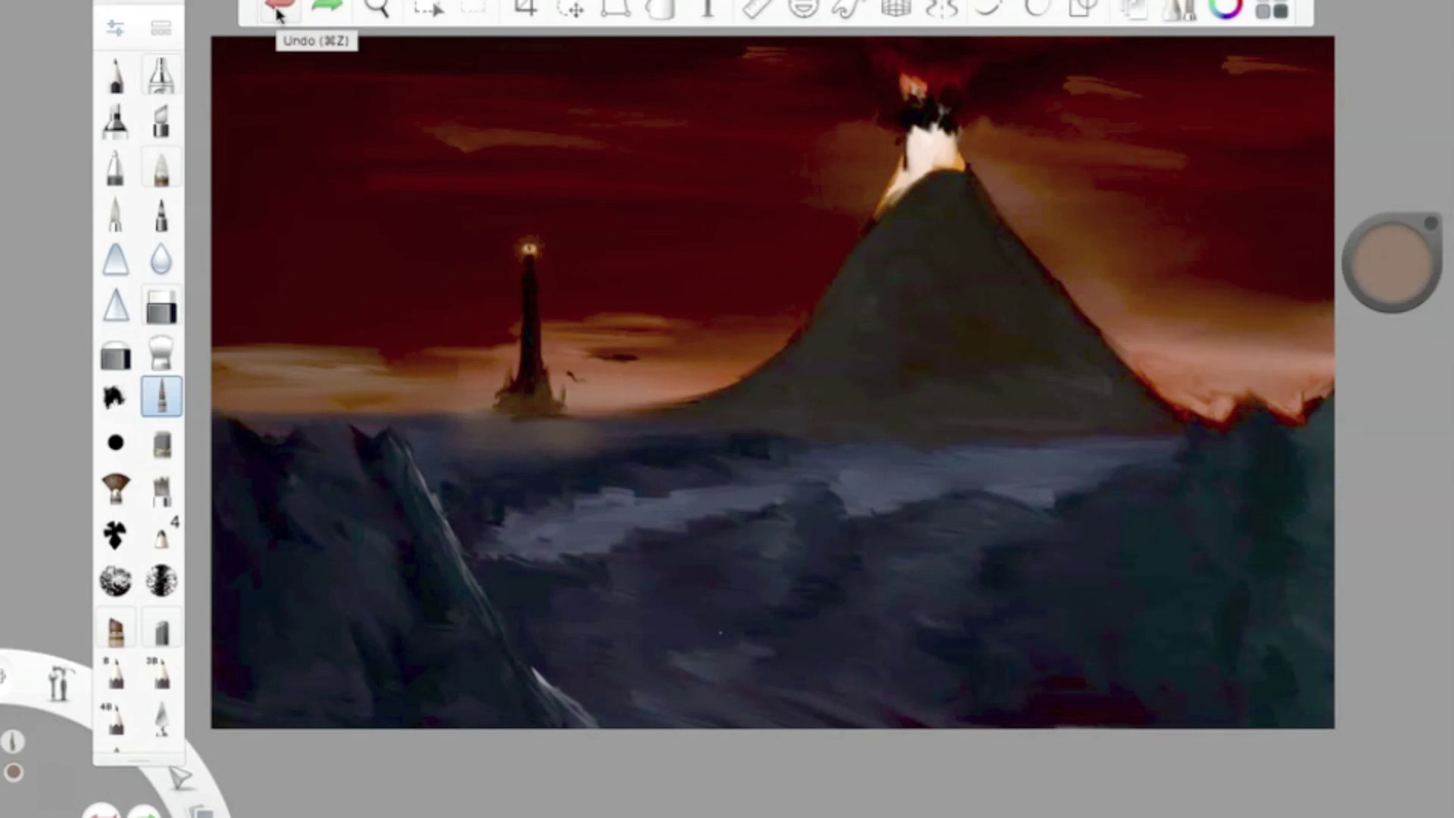
# - Airbrush a faint brown haze over the tower's lower part
pyautogui.click(162, 73)
pyautogui.moveTo(527, 394)
pyautogui.mouseDown()
pyautogui.moveTo(532, 291)
pyautogui.moveTo(547, 394)
pyautogui.mouseUp()
pyautogui.press('super+z')
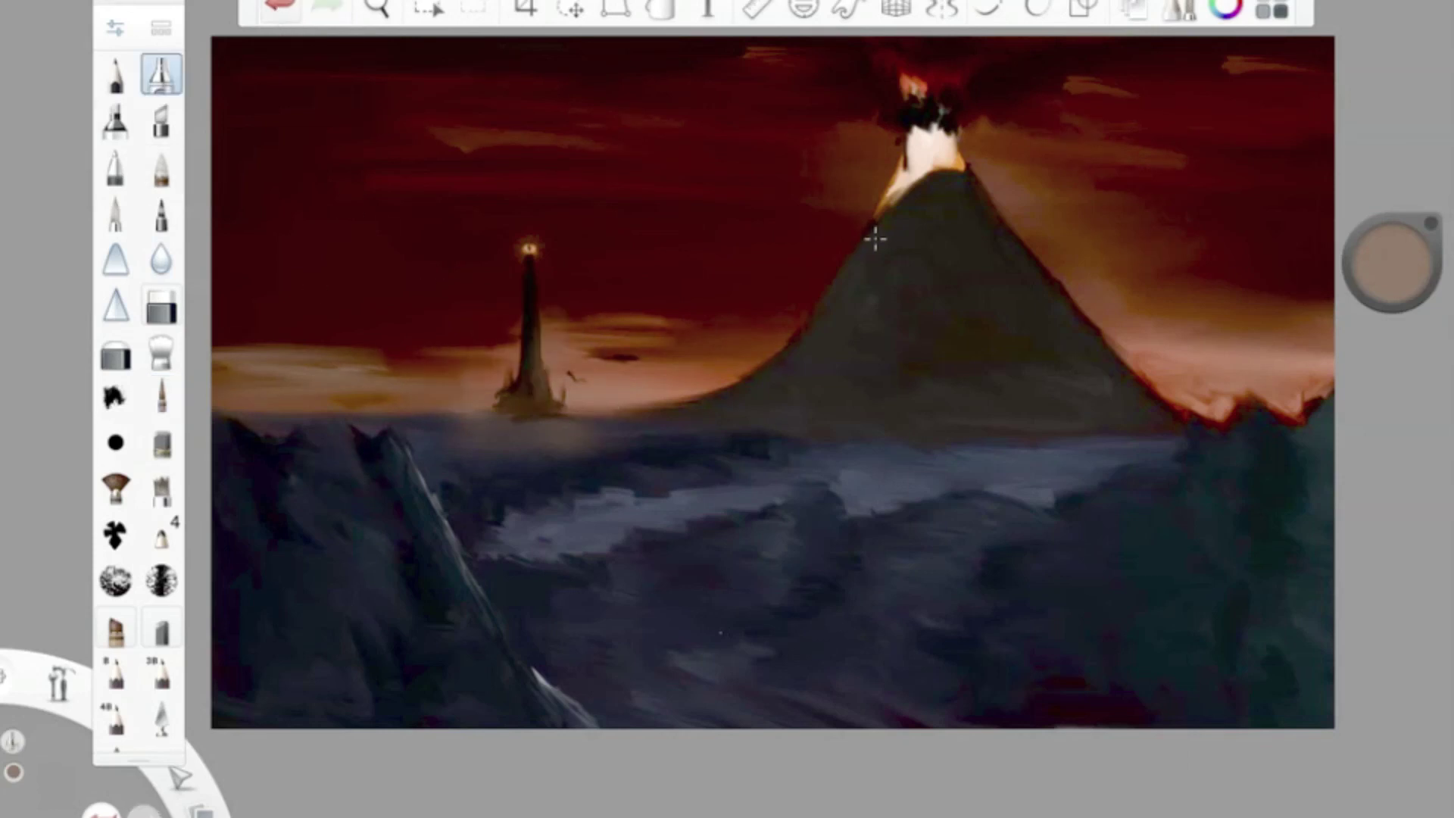
# - Paint orange-brown cloud streaks in the sky along both slopes of the peak with the Small Rigger
pyautogui.click(161, 395)
pyautogui.moveTo(841, 250); pyautogui.dragTo(659, 357)
pyautogui.moveTo(988, 175)
pyautogui.mouseDown()
pyautogui.moveTo(1144, 181)
pyautogui.moveTo(1212, 358)
pyautogui.mouseUp()
pyautogui.press('super+z')
pyautogui.moveTo(1018, 193); pyautogui.dragTo(1193, 341)
pyautogui.moveTo(834, 228); pyautogui.dragTo(637, 250)
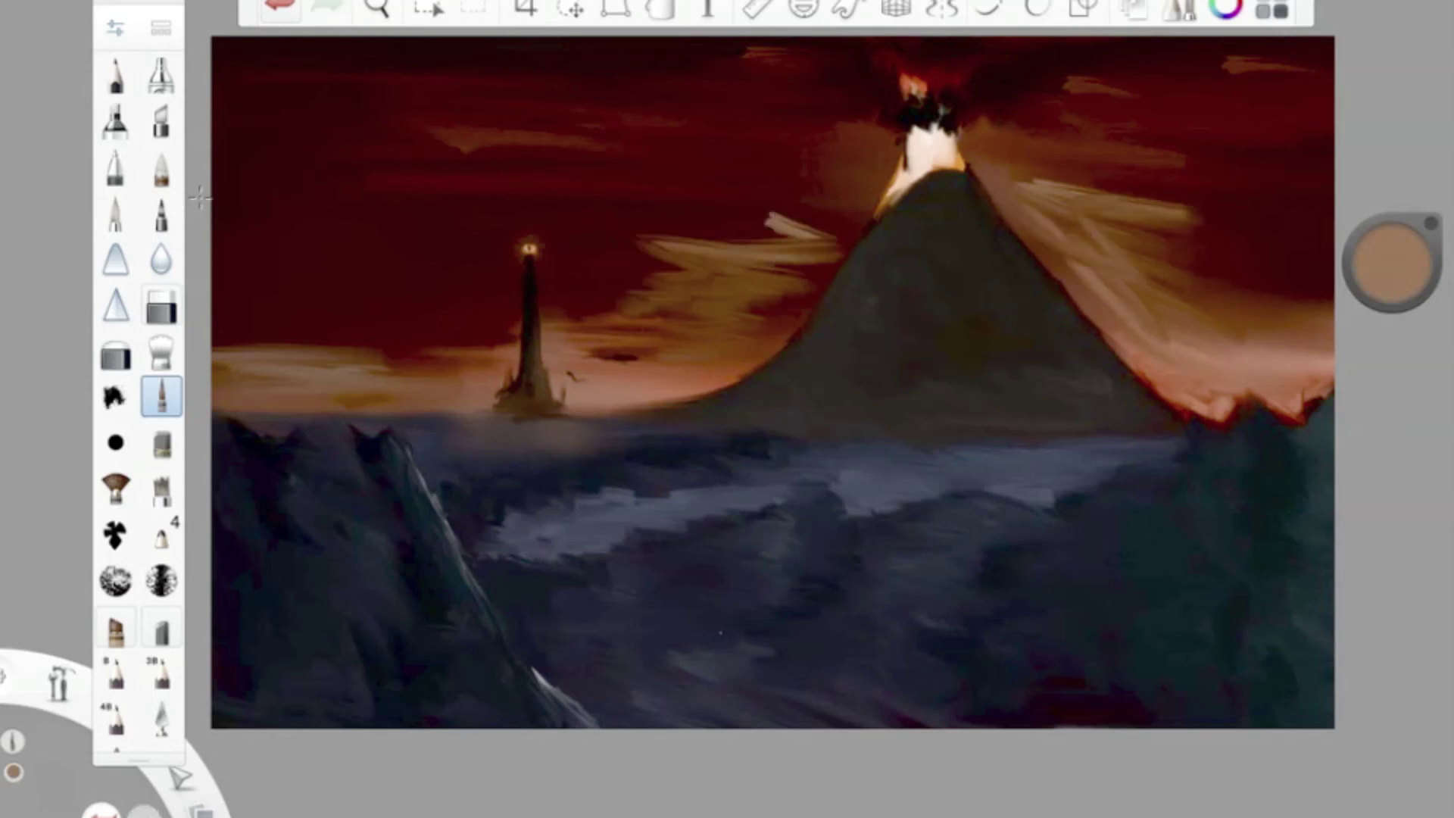
# - Soften the orange-brown streaks on both sides of the peak with the Smudge Round Bristle Brush
pyautogui.click(161, 350)
pyautogui.press('super+b')
pyautogui.moveTo(758, 227); pyautogui.dragTo(667, 258)
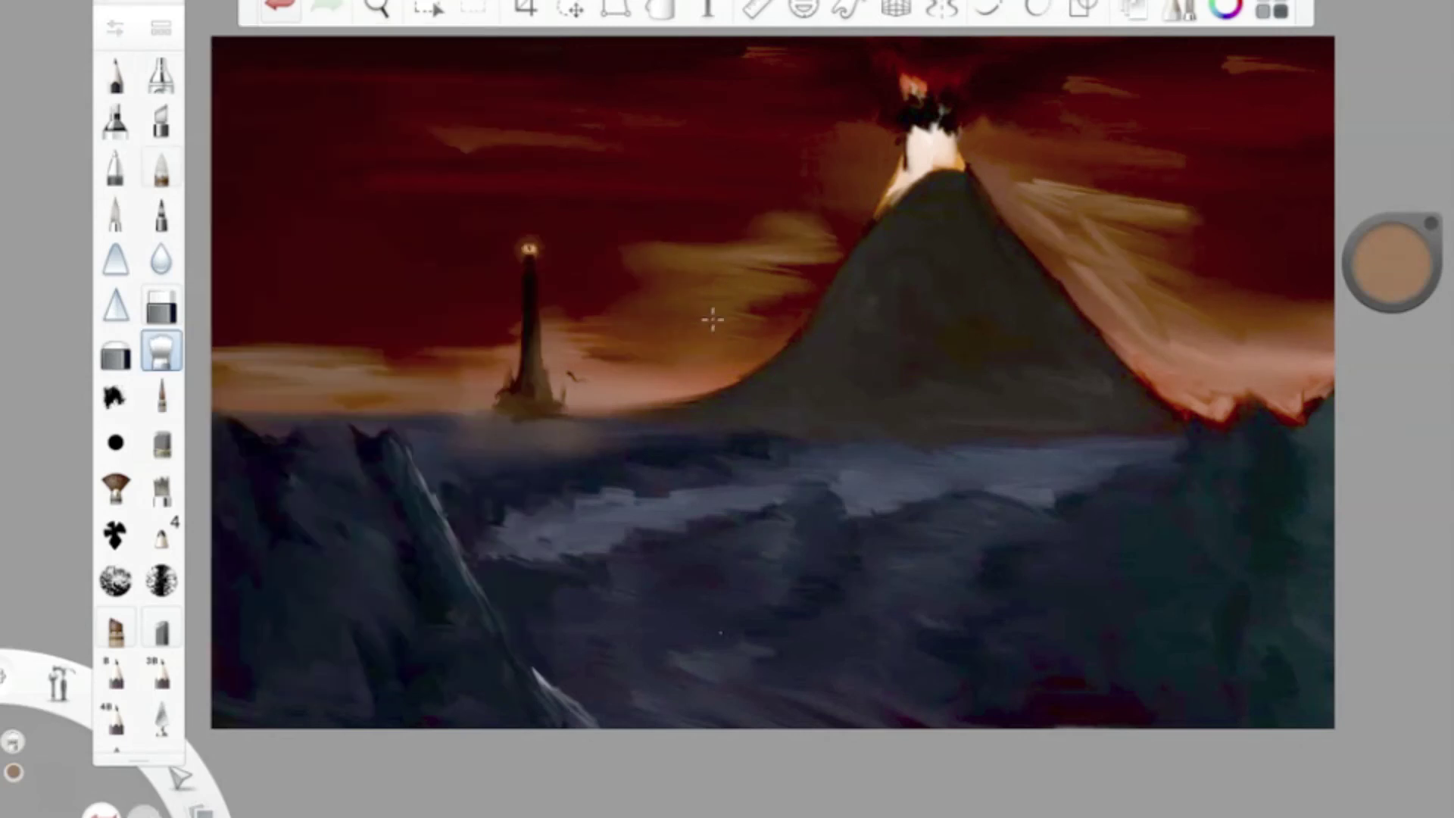
pyautogui.moveTo(803, 250); pyautogui.dragTo(621, 261)
pyautogui.moveTo(1045, 174); pyautogui.dragTo(1182, 257)
# - Repaint the tower's light in orange with the Small Rigger and pick black for its dark slit
pyautogui.click(1392, 261)
pyautogui.click(162, 396)
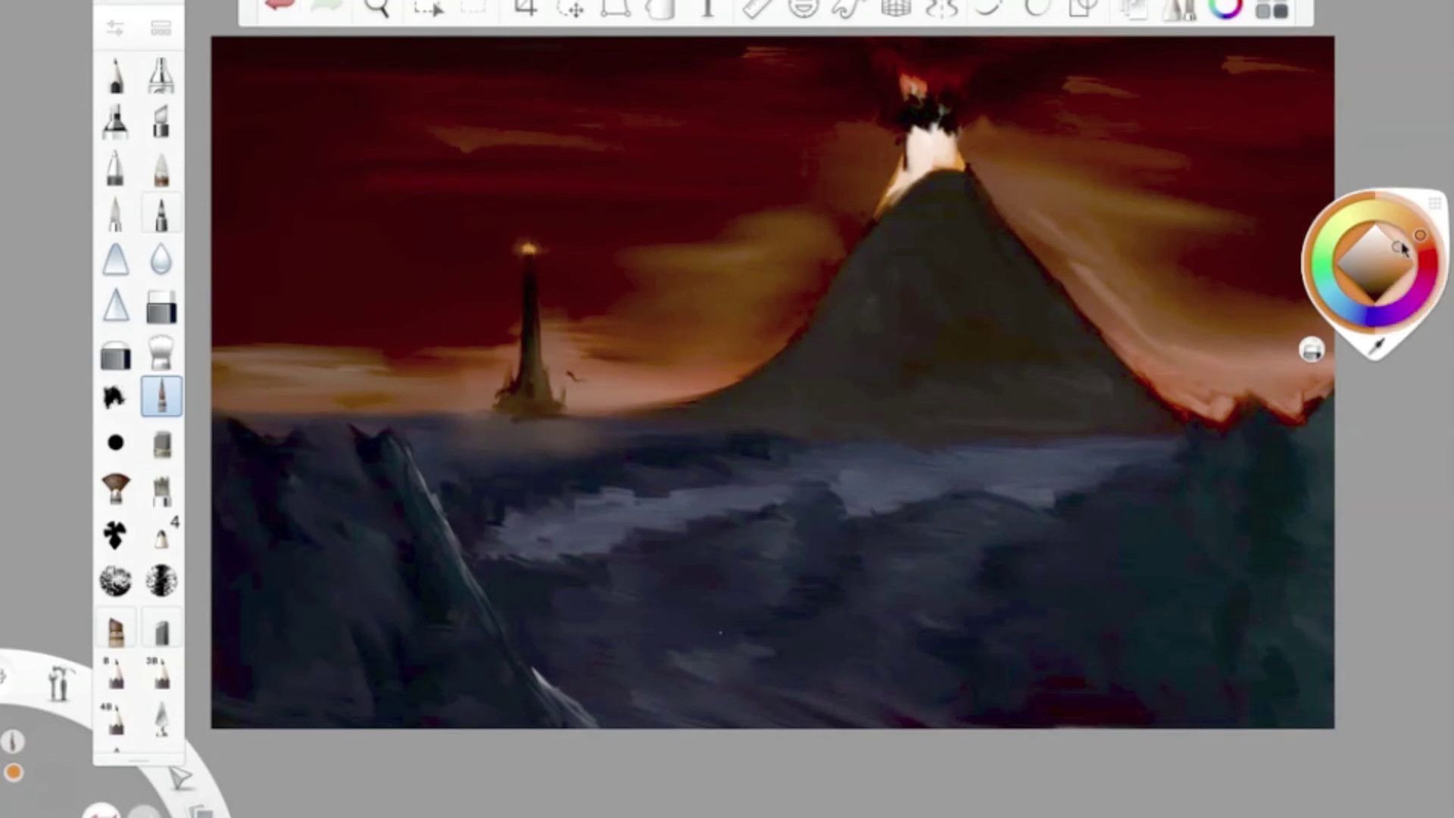
pyautogui.keyDown('alt'); pyautogui.click(832, 333); pyautogui.keyUp('alt')
pyautogui.keyDown('alt'); pyautogui.click(832, 333); pyautogui.keyUp('alt')
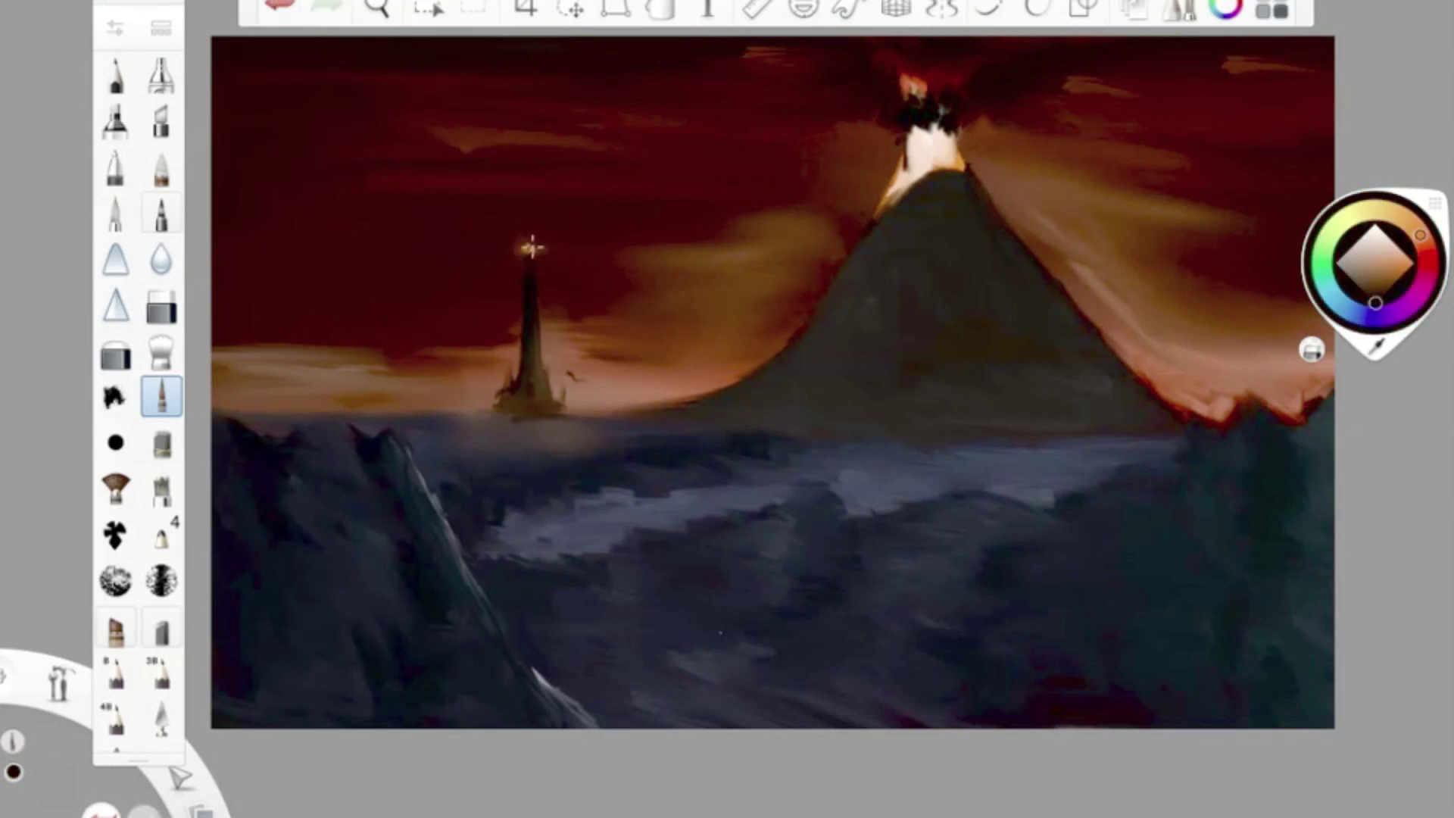
# - Airbrush a soft light-orange glow around the tower's light
pyautogui.click(162, 74)
pyautogui.keyDown('alt'); pyautogui.click(334, 334); pyautogui.keyUp('alt')
pyautogui.click(529, 248)
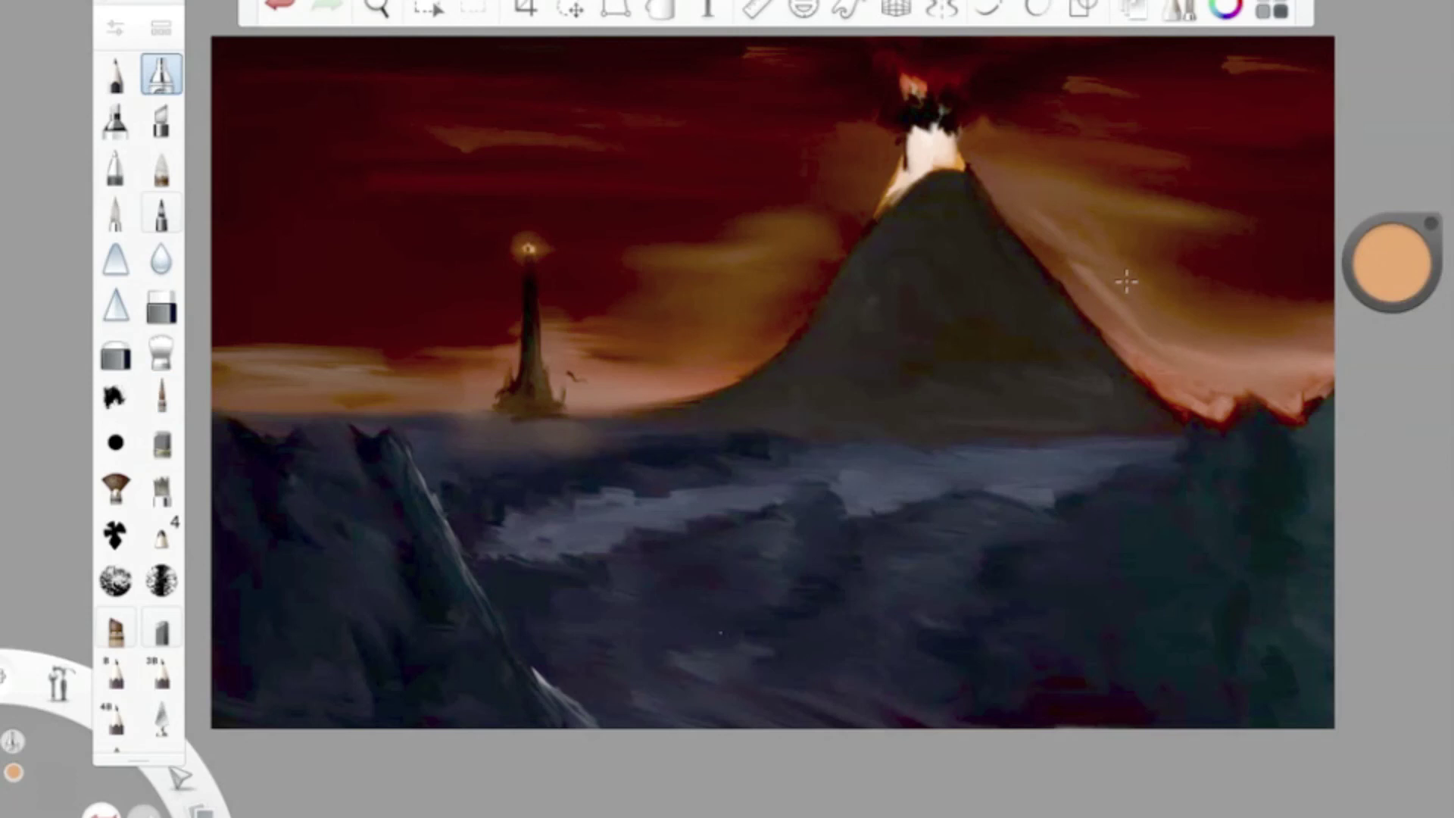
# - Layer dark red and golden-brown Small Rigger streaks across the sky to the right of the peak
pyautogui.click(1386, 280)
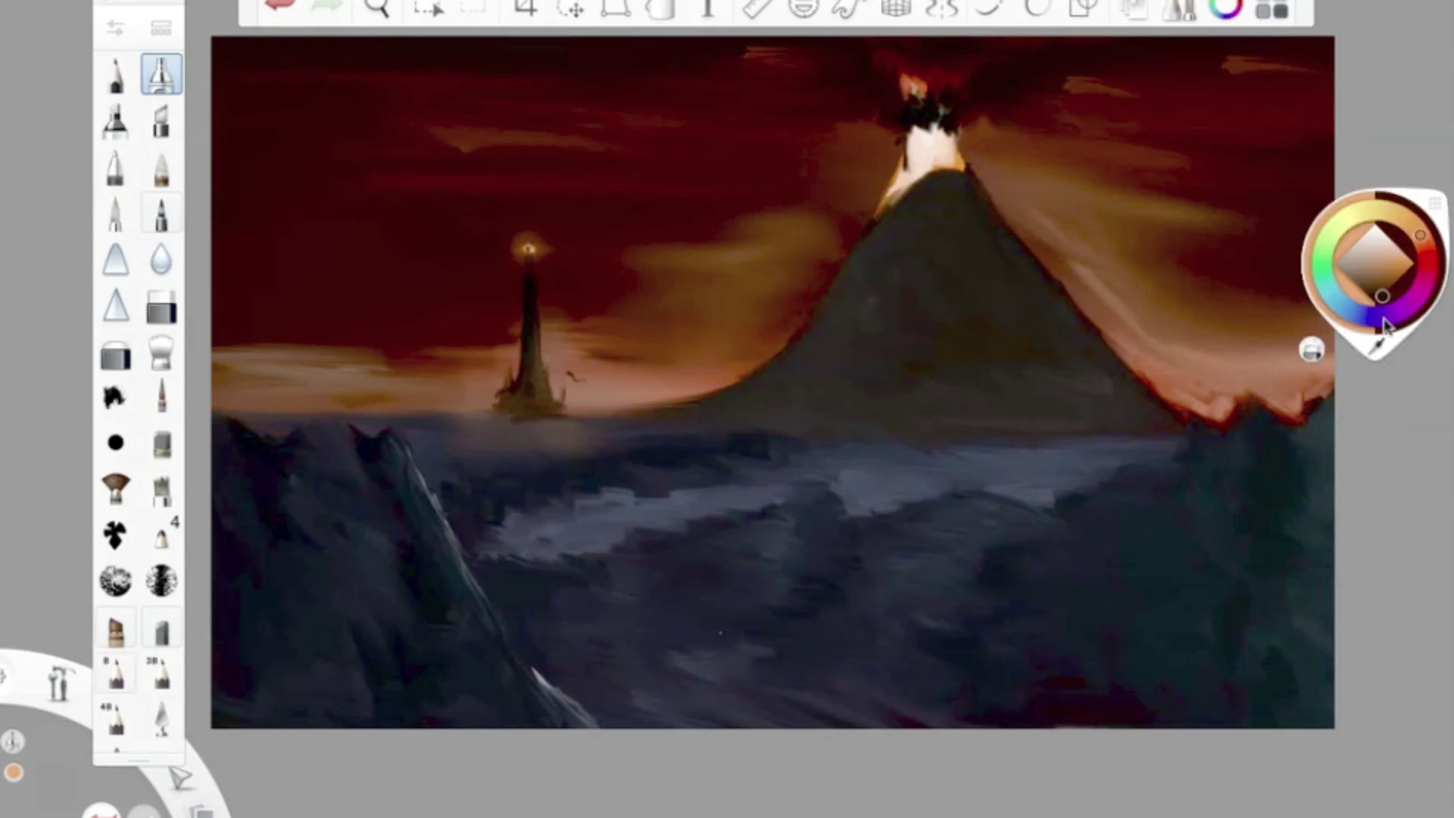
pyautogui.click(115, 28)
pyautogui.click(1197, 208)
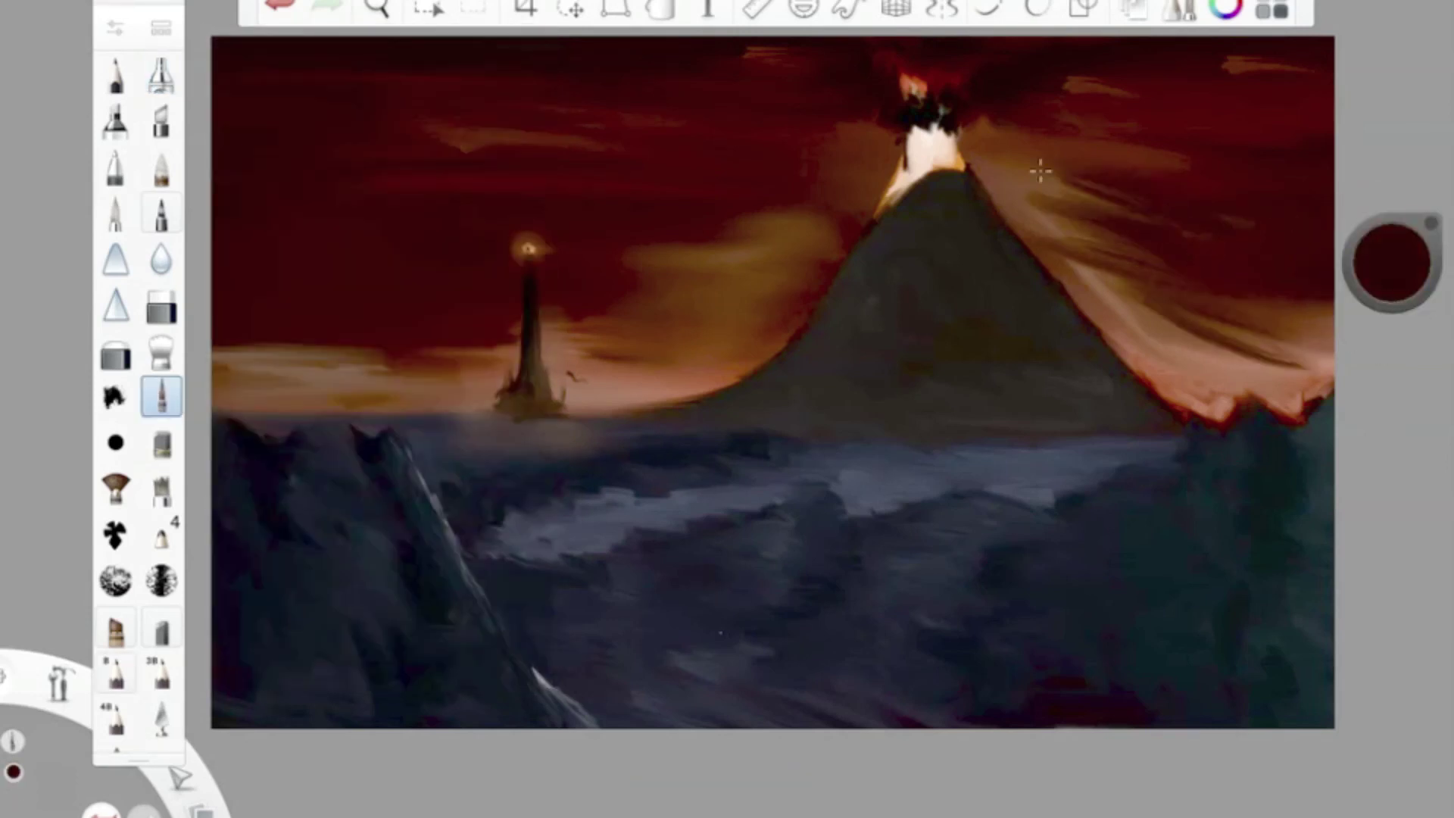
pyautogui.keyDown('alt'); pyautogui.click(1222, 342); pyautogui.keyUp('alt')
pyautogui.moveTo(1223, 342)
pyautogui.mouseDown()
pyautogui.moveTo(1302, 202)
pyautogui.moveTo(1191, 58)
pyautogui.moveTo(1270, 224)
pyautogui.mouseUp()
# - Brush dark navy strokes over the misty foreground below the peak, sampling the colour from the canvas
pyautogui.keyDown('alt'); pyautogui.click(974, 519); pyautogui.keyUp('alt')
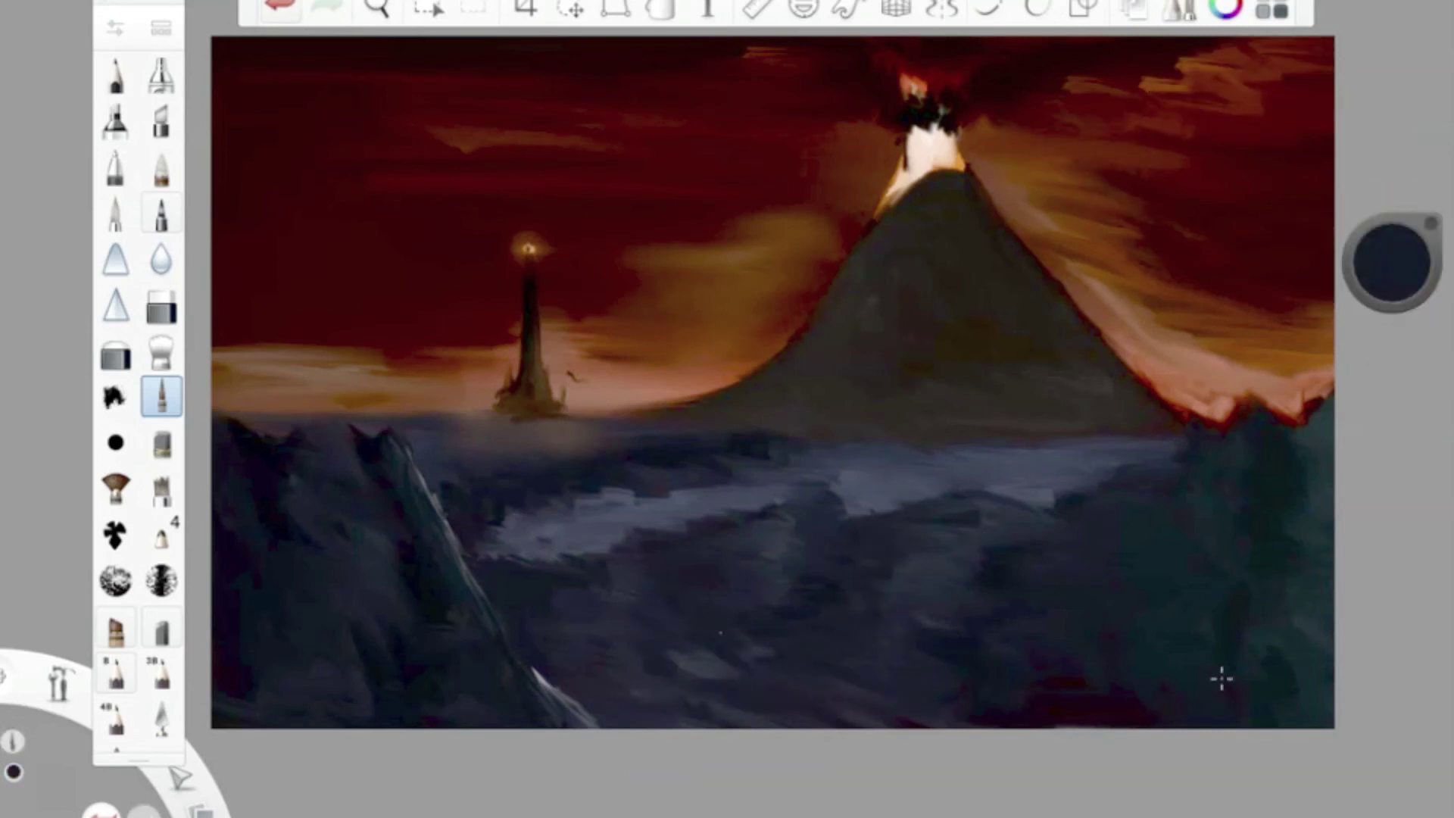
pyautogui.moveTo(1390, 265); pyautogui.dragTo(1391, 250)
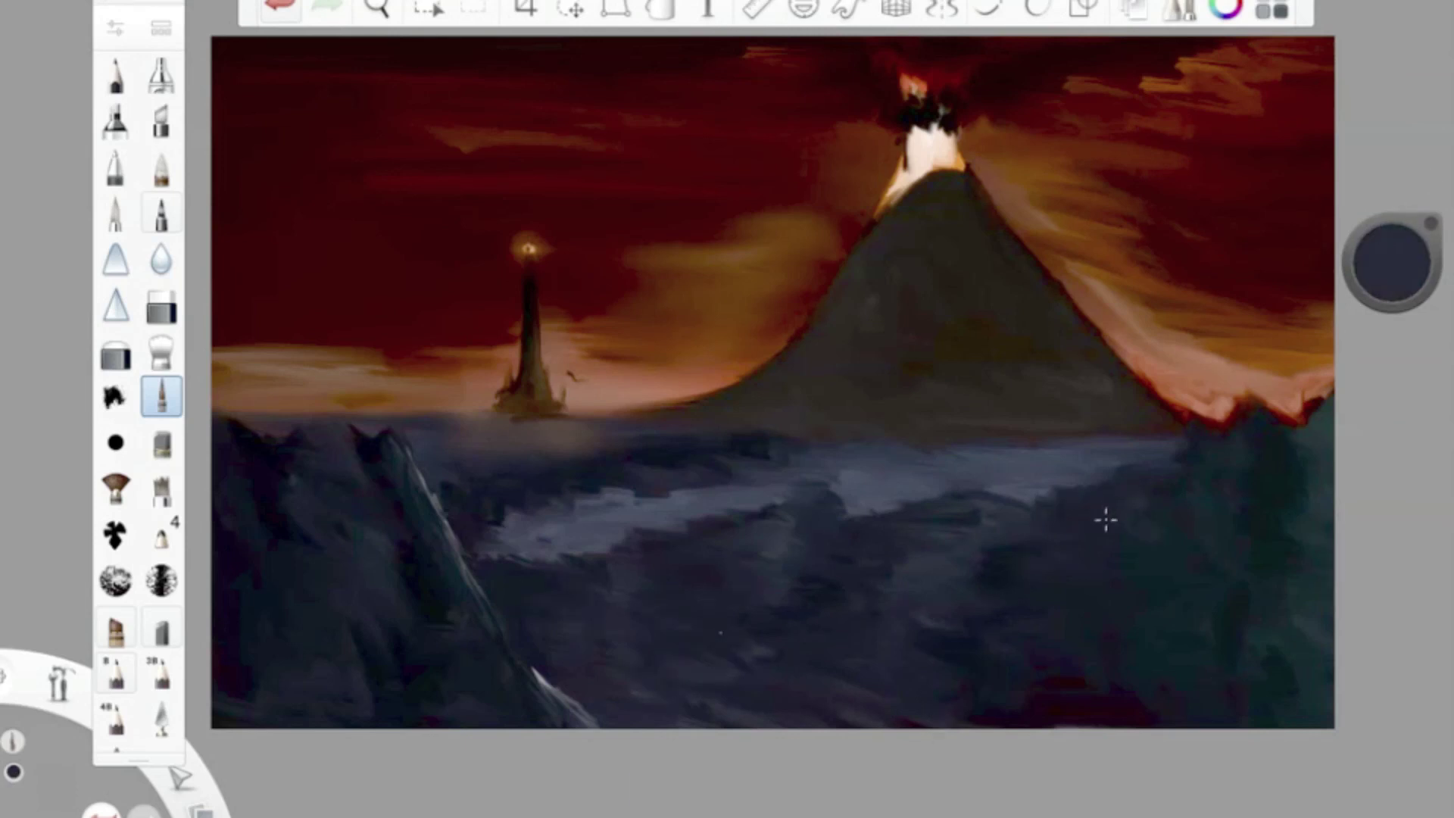
# - Darken the tower and the bird shapes beside it with black Small Rigger strokes
pyautogui.moveTo(1390, 261); pyautogui.dragTo(1390, 292)
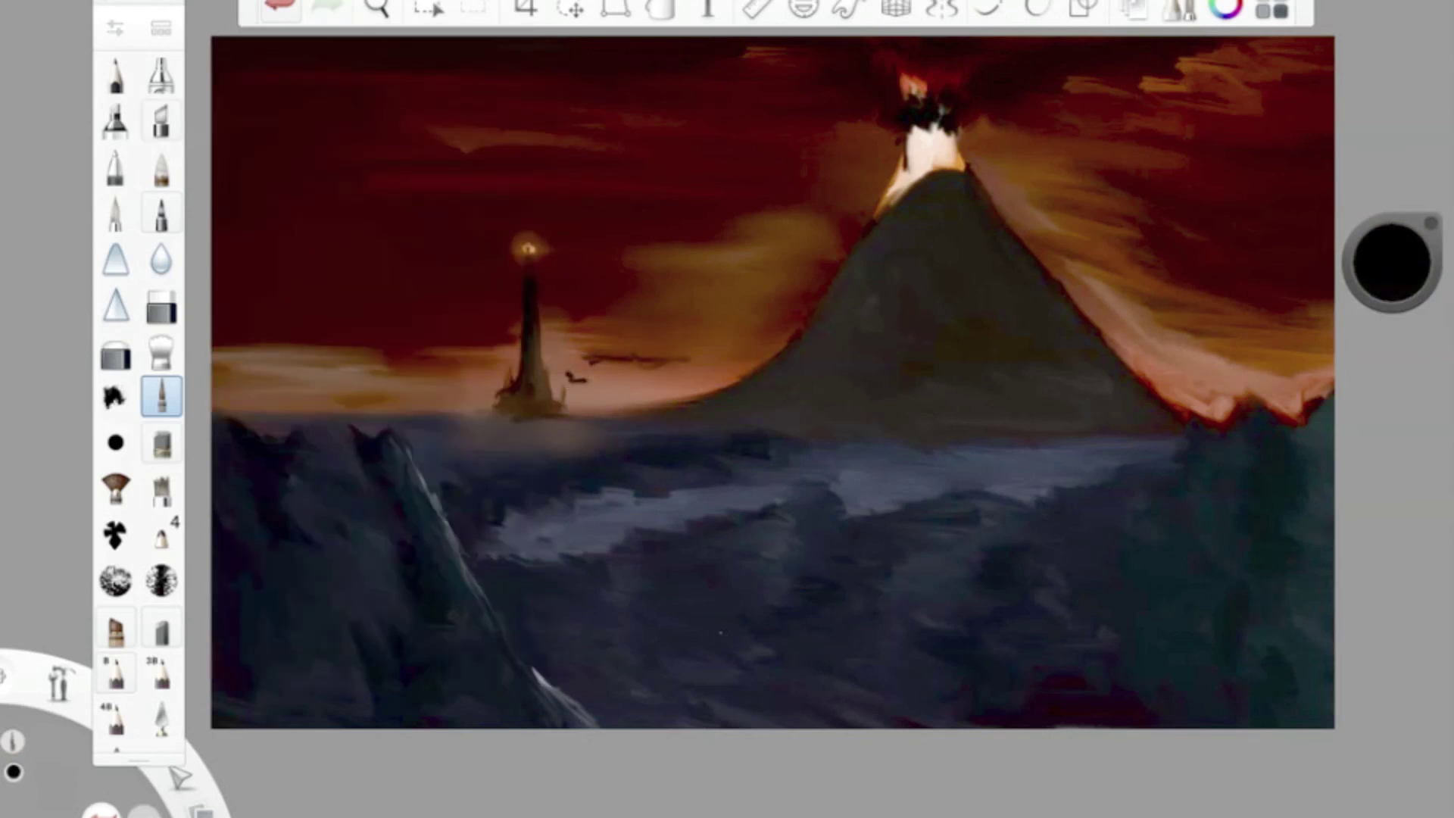
# - Layer dark red and golden-brown Small Rigger streaks across the sky around the tower and beside the peak
pyautogui.moveTo(636, 242); pyautogui.dragTo(770, 328)
pyautogui.moveTo(833, 170); pyautogui.dragTo(565, 119)
pyautogui.moveTo(1136, 152); pyautogui.dragTo(1275, 195)
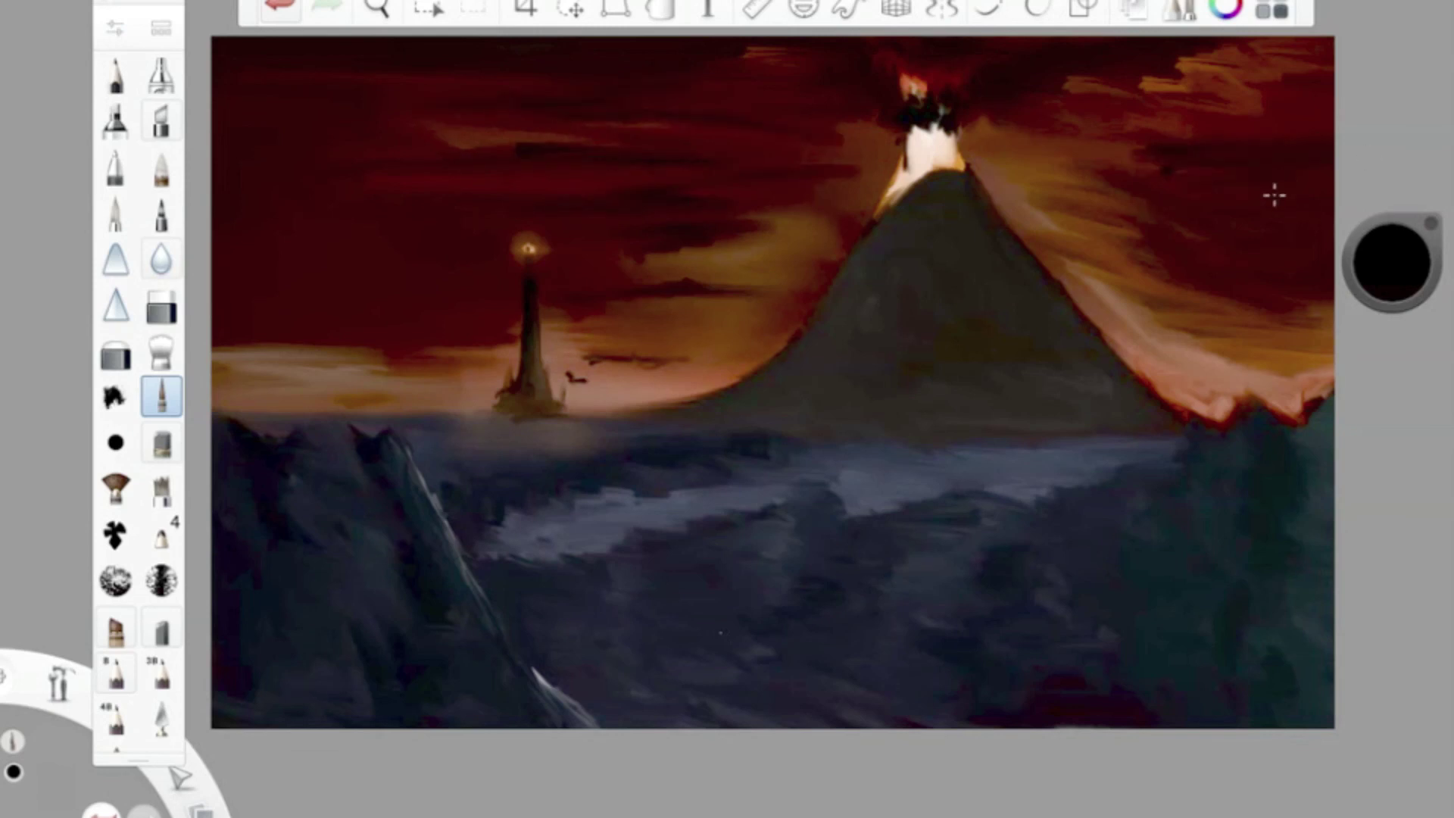
pyautogui.moveTo(1391, 261); pyautogui.dragTo(1380, 292)
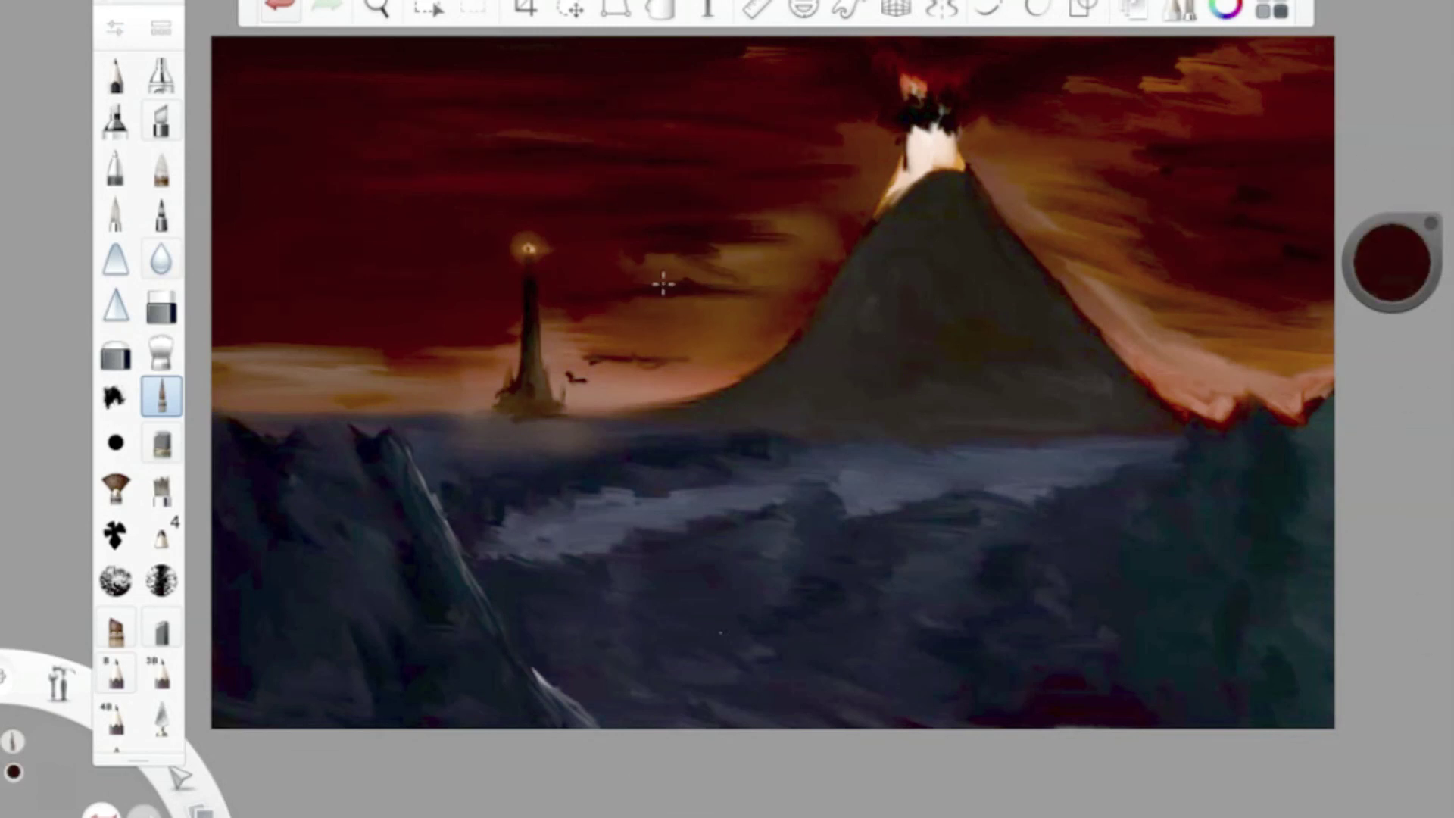
pyautogui.keyDown('alt'); pyautogui.click(848, 227); pyautogui.keyUp('alt')
pyautogui.moveTo(509, 207); pyautogui.dragTo(564, 180)
# - Darken the right slope of the volcano from its summit downward with near-black strokes
pyautogui.moveTo(1181, 371)
pyautogui.mouseDown()
pyautogui.moveTo(1302, 354)
pyautogui.moveTo(1015, 201)
pyautogui.mouseUp()
pyautogui.moveTo(1392, 261); pyautogui.dragTo(1393, 282)
pyautogui.moveTo(1015, 303)
pyautogui.mouseDown()
pyautogui.moveTo(942, 179)
pyautogui.moveTo(1060, 326)
pyautogui.mouseUp()
pyautogui.moveTo(1402, 310); pyautogui.dragTo(1402, 312)
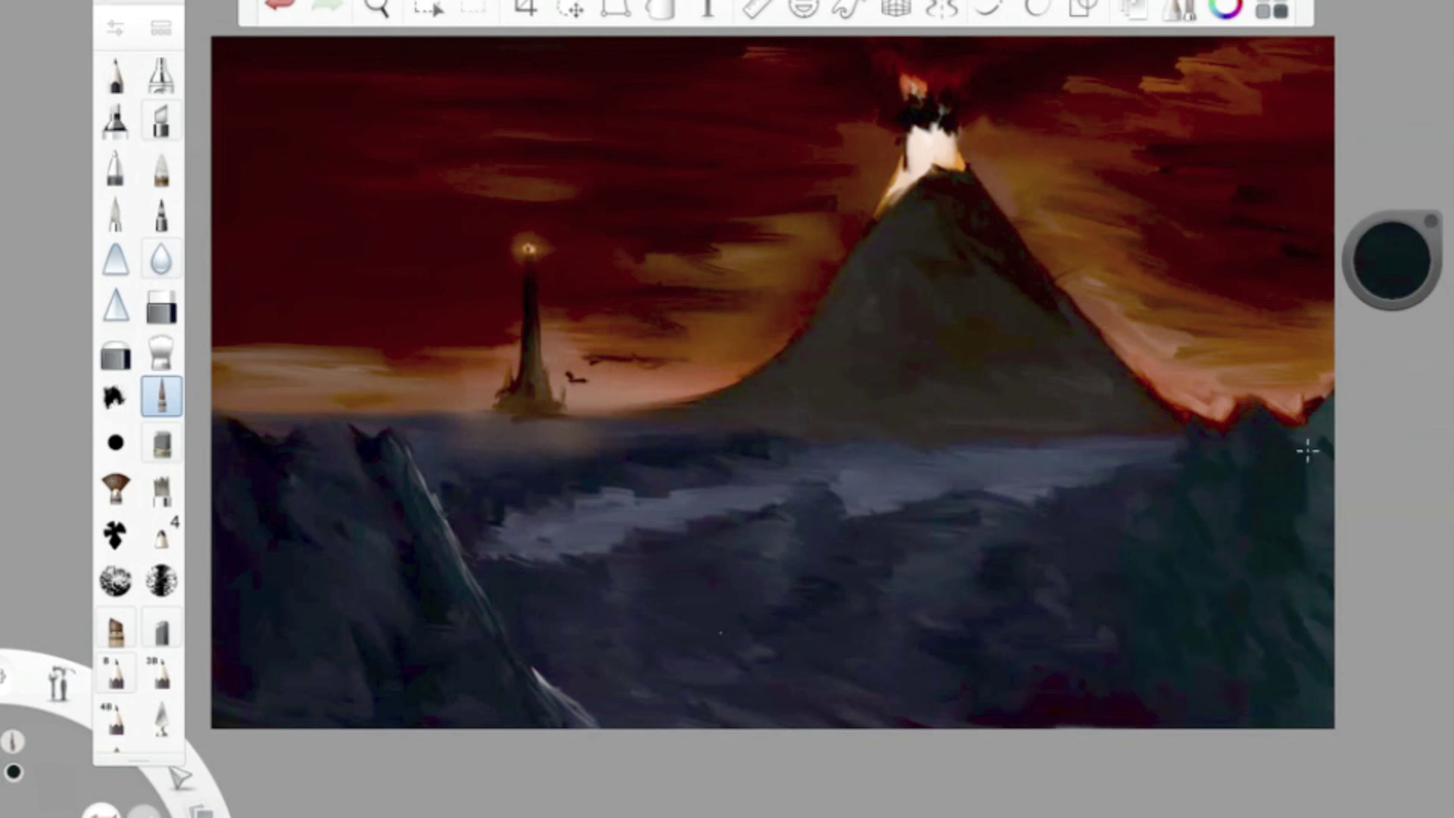
# - Dab dark teal below the pale mist band and add blended pale pink highlights near its right end
pyautogui.moveTo(1393, 262); pyautogui.dragTo(1392, 256)
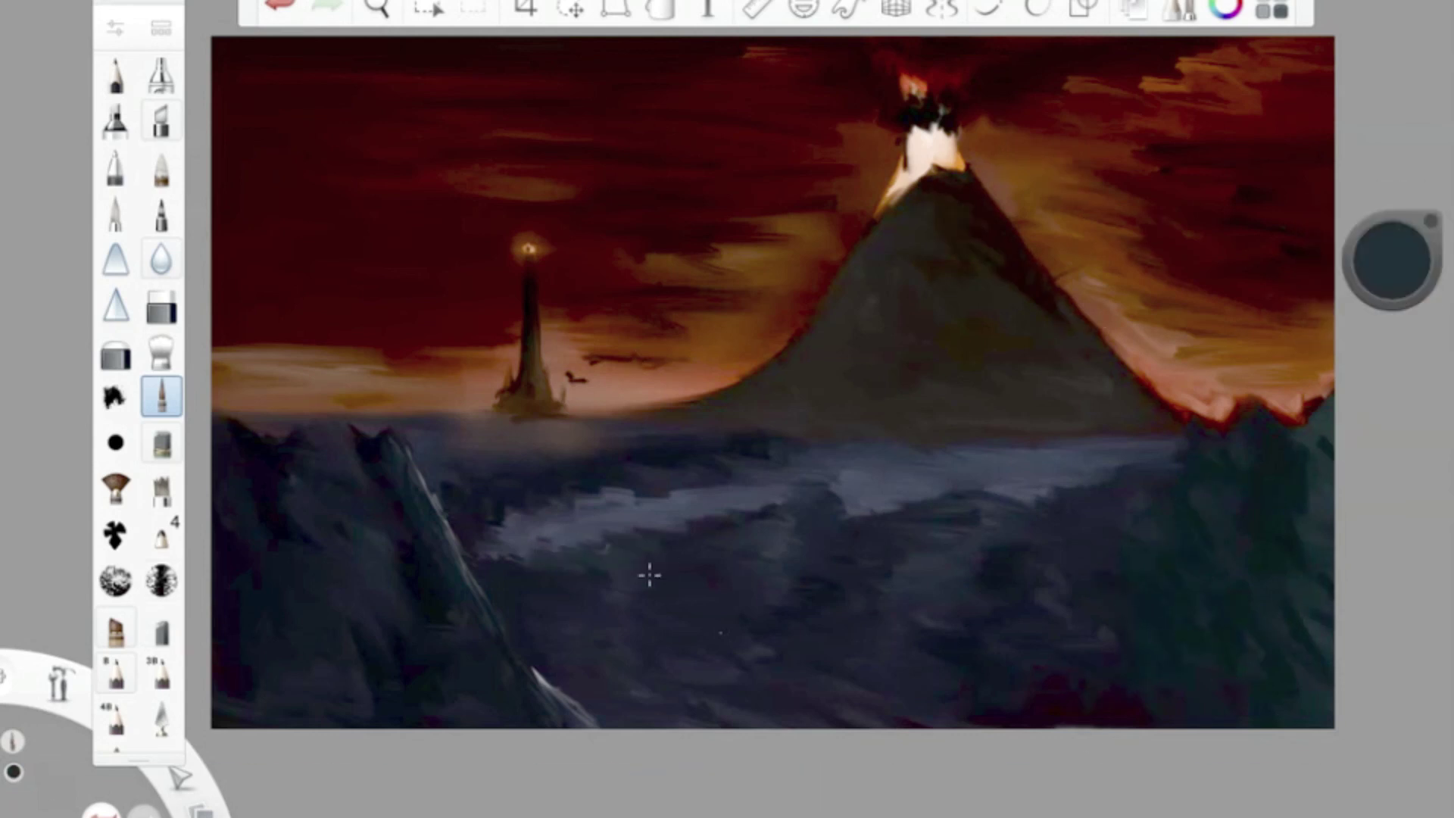
pyautogui.click(1390, 277)
pyautogui.moveTo(1390, 277); pyautogui.dragTo(1391, 258)
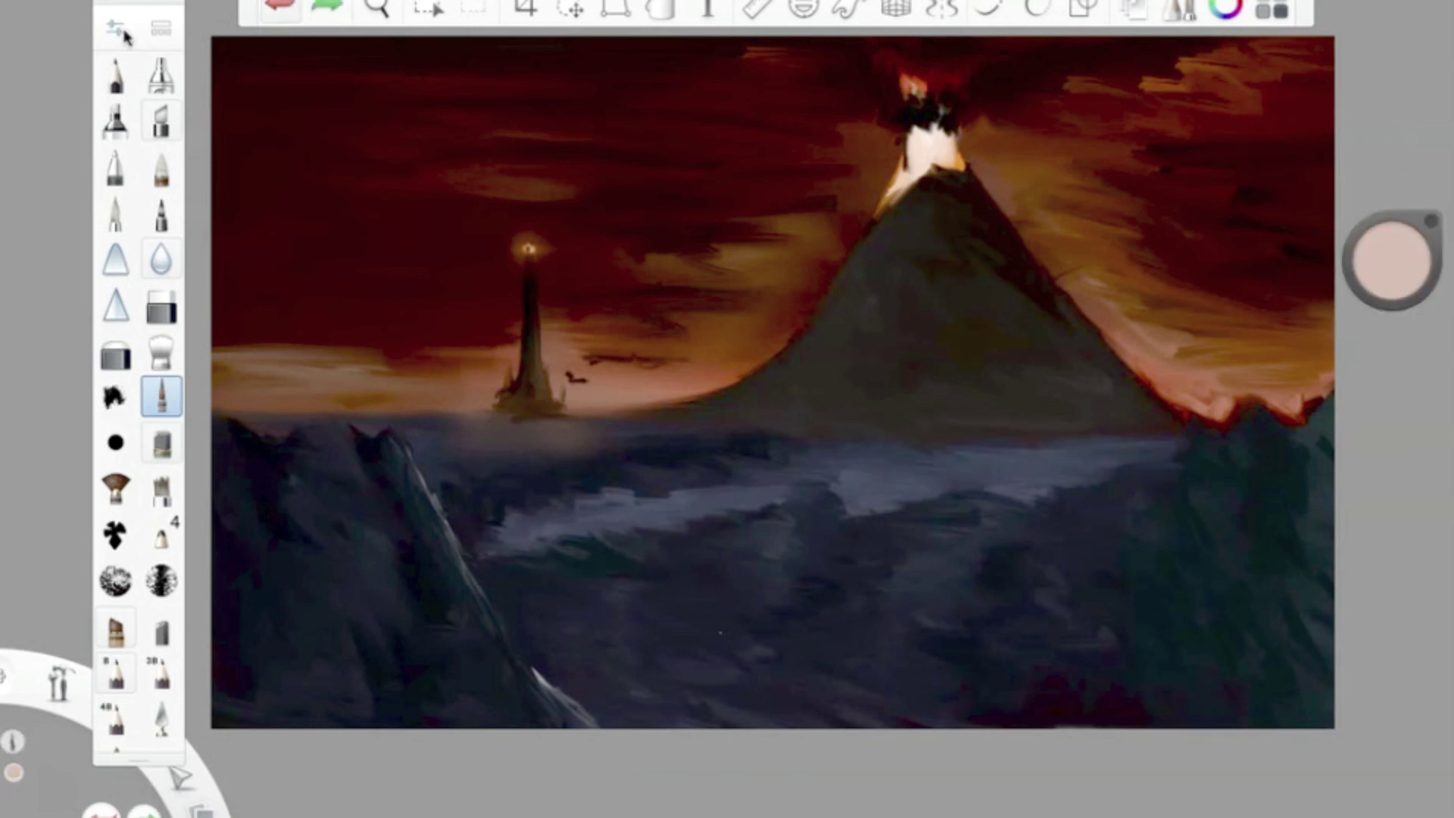
pyautogui.moveTo(1057, 466); pyautogui.dragTo(1083, 457)
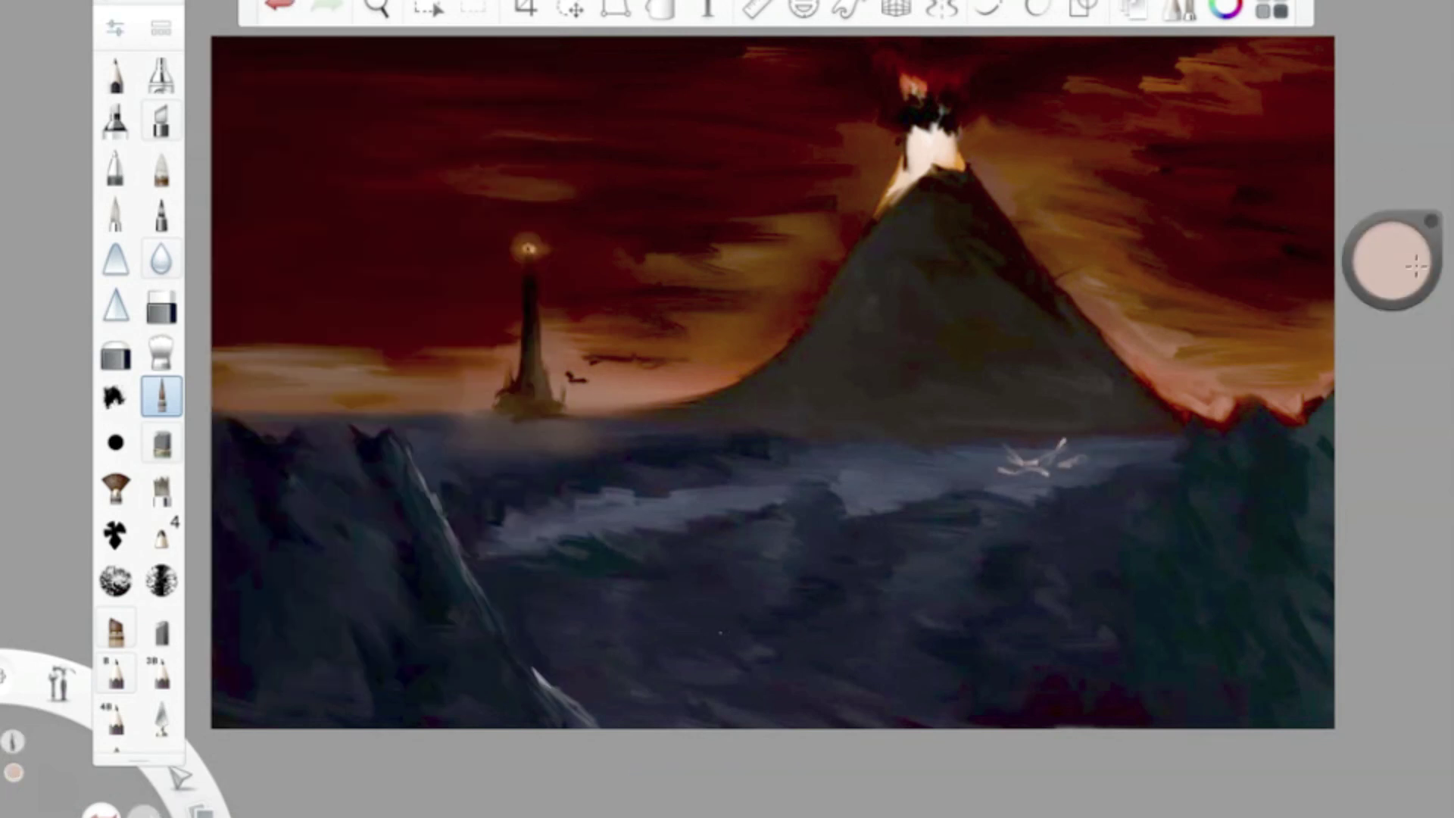
pyautogui.moveTo(1434, 266); pyautogui.dragTo(1434, 296)
pyautogui.moveTo(955, 450)
pyautogui.mouseDown()
pyautogui.moveTo(1067, 457)
pyautogui.moveTo(910, 466)
pyautogui.moveTo(1012, 447)
pyautogui.mouseUp()
# - Brush dark red streaks into the low sky at the painting's left edge and above the ridge beside the volcano
pyautogui.moveTo(1359, 239); pyautogui.dragTo(1392, 225)
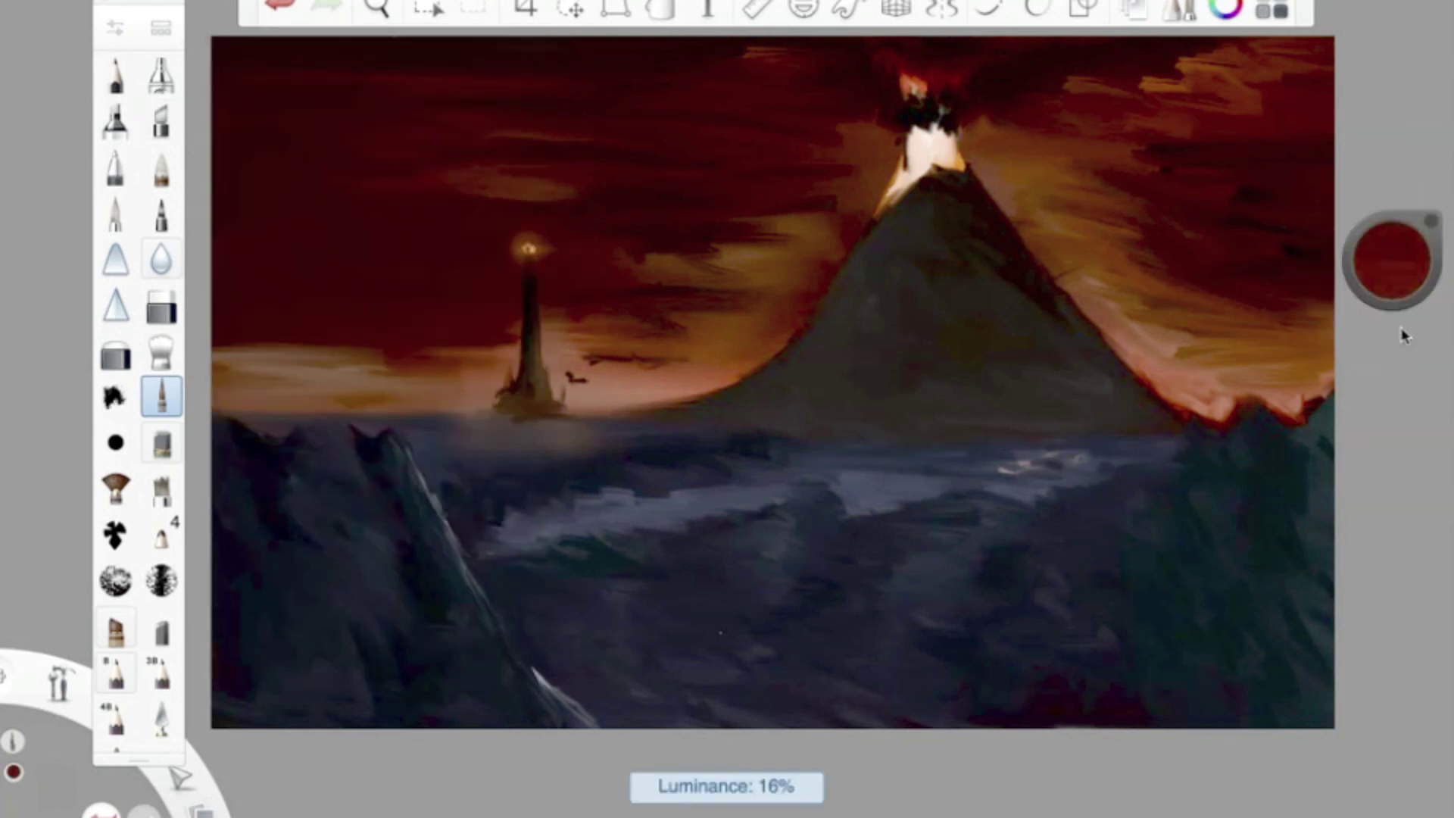
pyautogui.moveTo(220, 358)
pyautogui.mouseDown()
pyautogui.moveTo(478, 356)
pyautogui.moveTo(216, 379)
pyautogui.mouseUp()
pyautogui.moveTo(303, 356); pyautogui.dragTo(212, 390)
pyautogui.moveTo(1170, 371); pyautogui.dragTo(1269, 375)
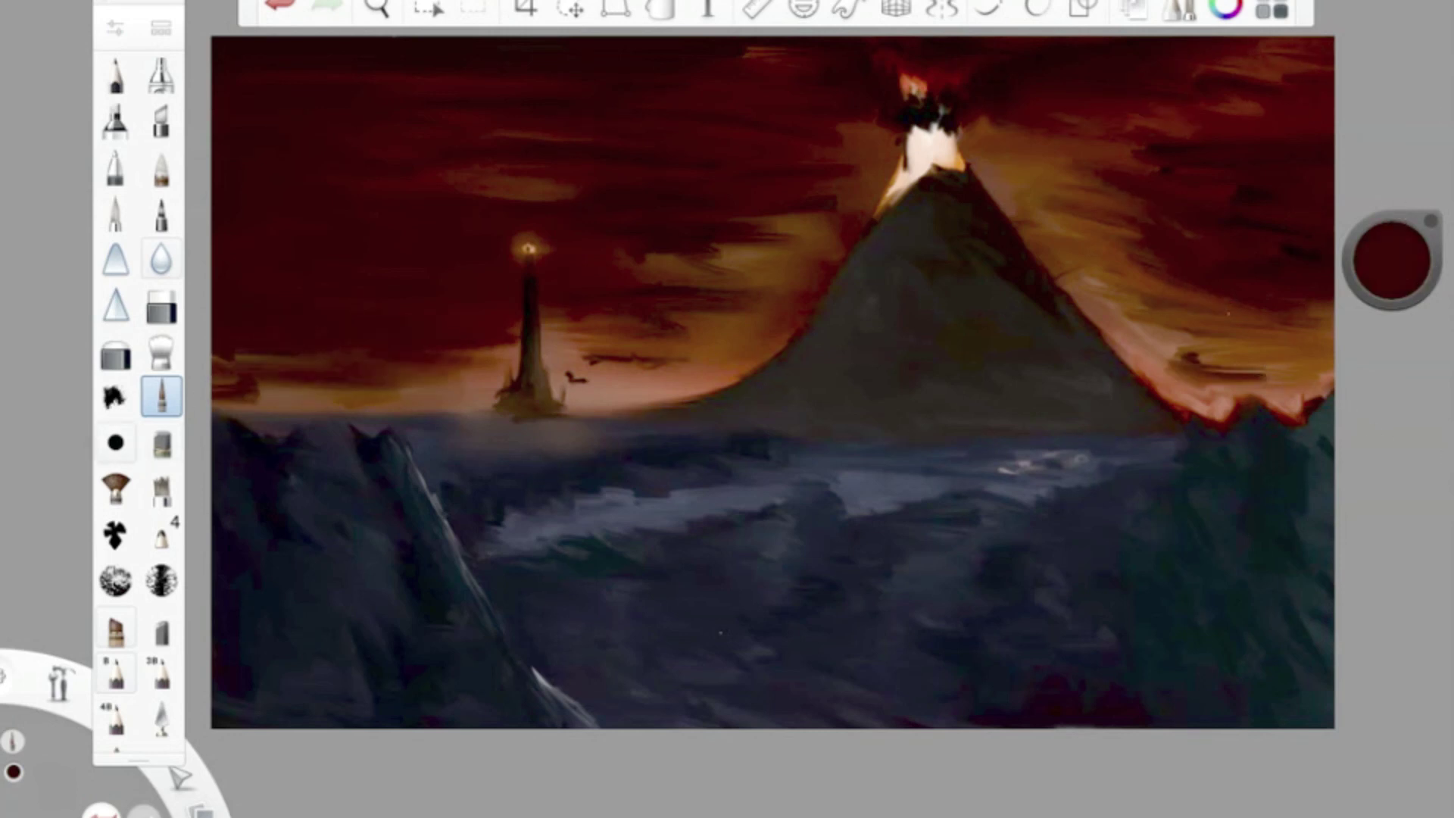
# - Paint a dark jagged rock at the left foot of the volcano with the Small Rigger brush
pyautogui.click(1392, 261)
pyautogui.click(1375, 300)
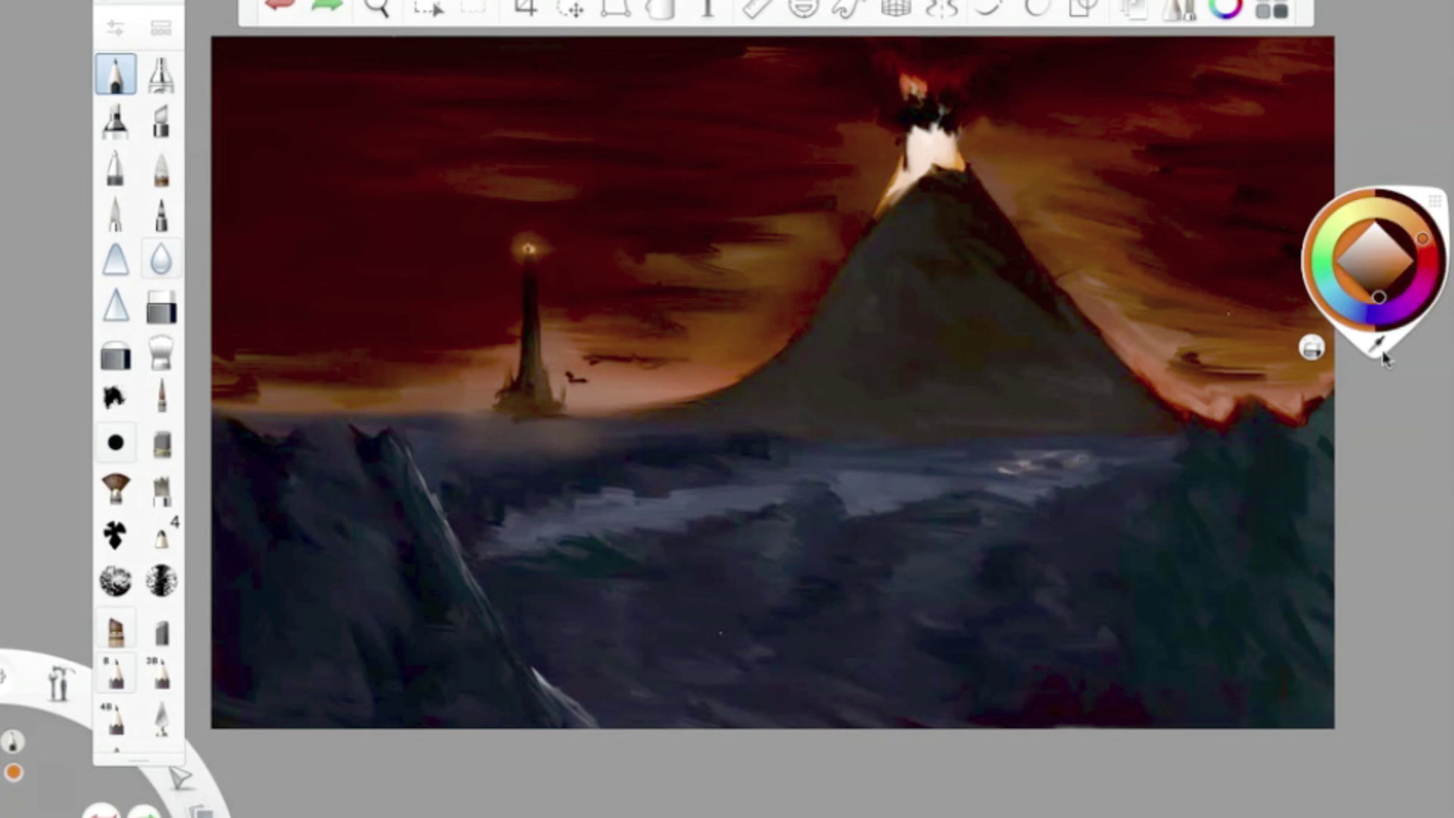
pyautogui.click(162, 396)
pyautogui.click(161, 396)
pyautogui.click(839, 329)
pyautogui.moveTo(762, 345)
pyautogui.mouseDown()
pyautogui.moveTo(750, 388)
pyautogui.moveTo(789, 386)
pyautogui.moveTo(791, 432)
pyautogui.moveTo(757, 367)
pyautogui.moveTo(770, 389)
pyautogui.moveTo(771, 422)
pyautogui.mouseUp()
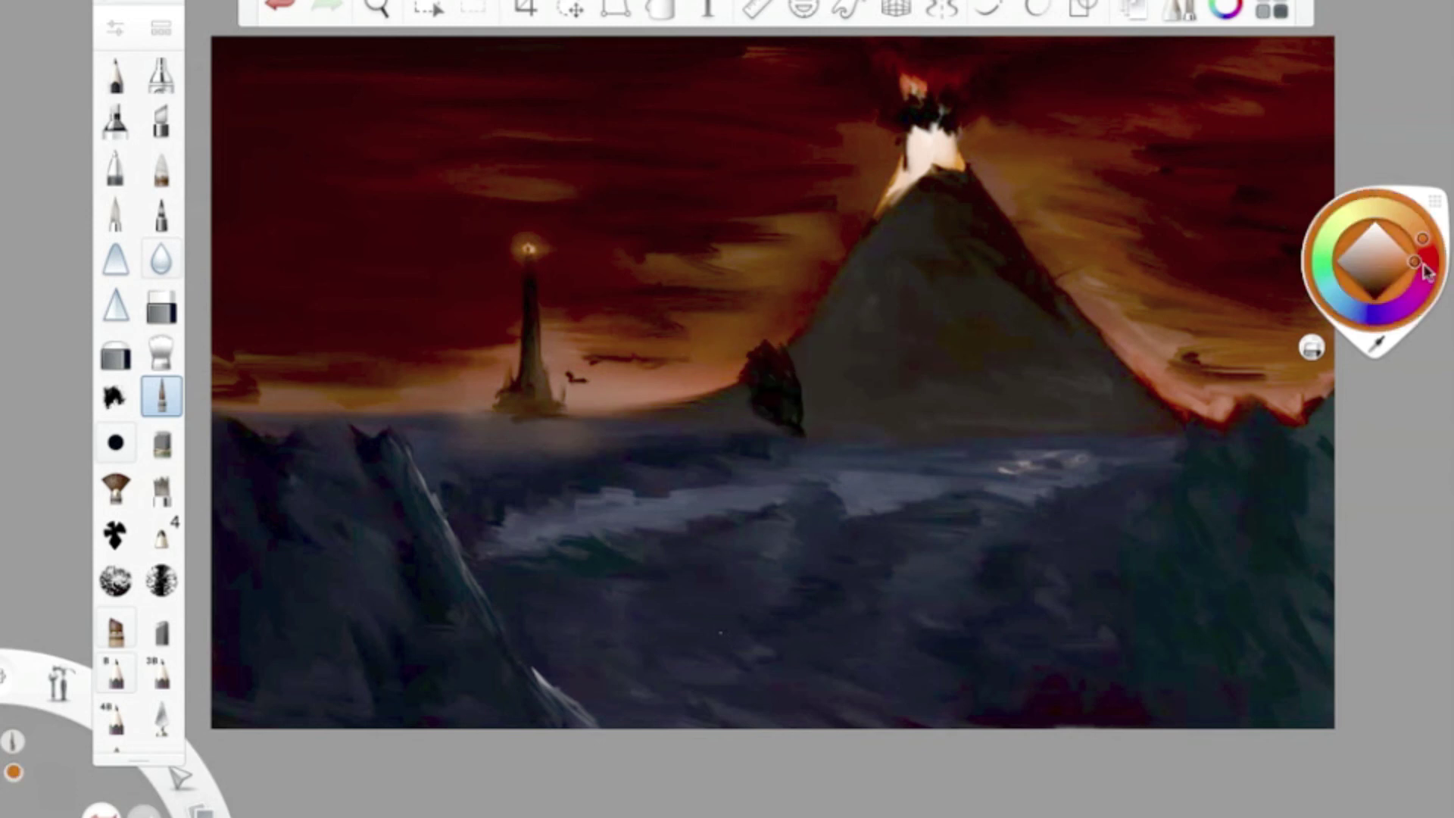
# - Sign the painting with orange pencil initials in the lower-right corner of the canvas
pyautogui.click(115, 75)
pyautogui.click(168, 0)
pyautogui.click(188, 106)
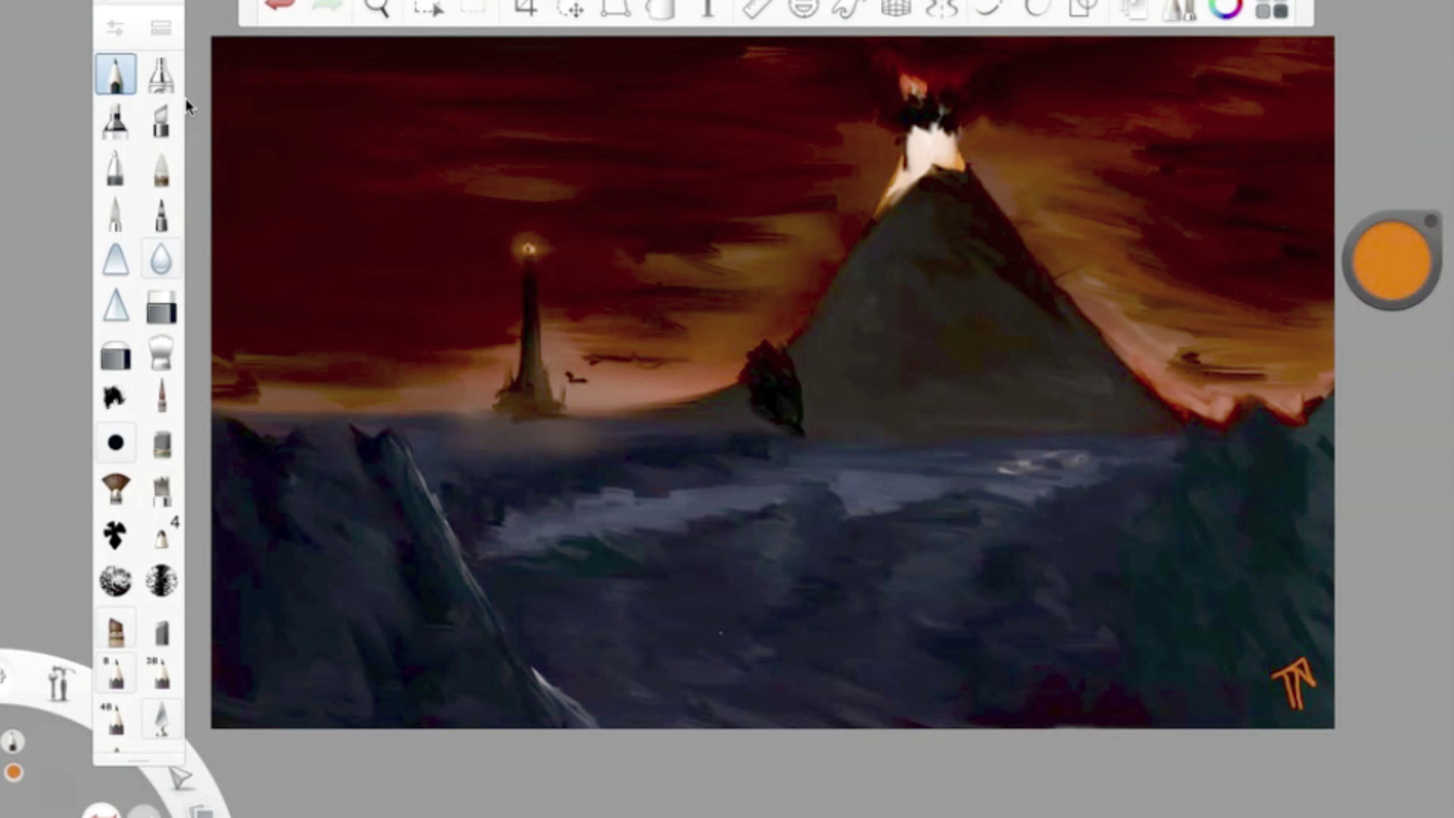
# - Save the finished painting under the name "Journey To Mordor"
pyautogui.press('super+a')
pyautogui.write('Journey To Mordor')
pyautogui.click(682, 305)
pyautogui.click(633, 346)
pyautogui.click(924, 362)
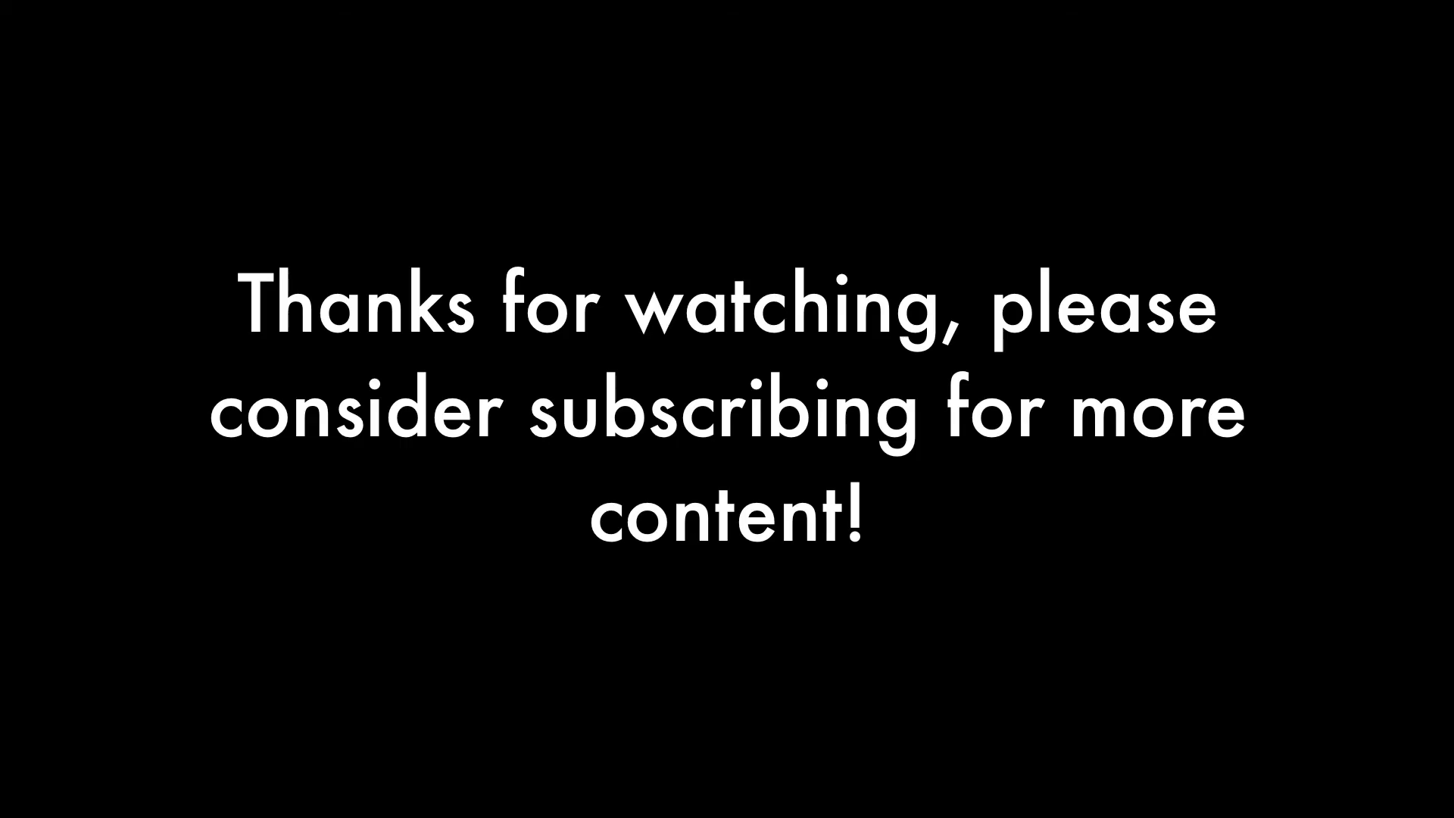